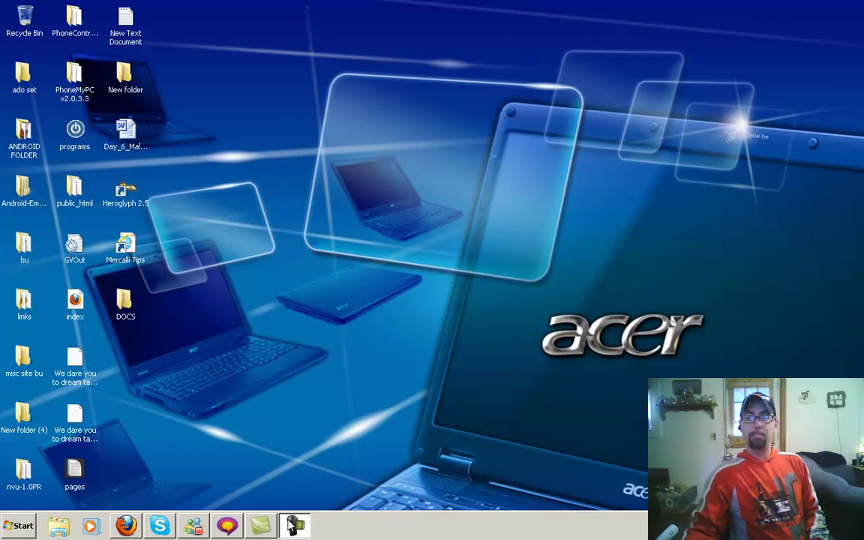
# Step: Restore Firefox, then close the Microsoft gadgets and TechRepublic image result tabs
pyautogui.click(126, 525)
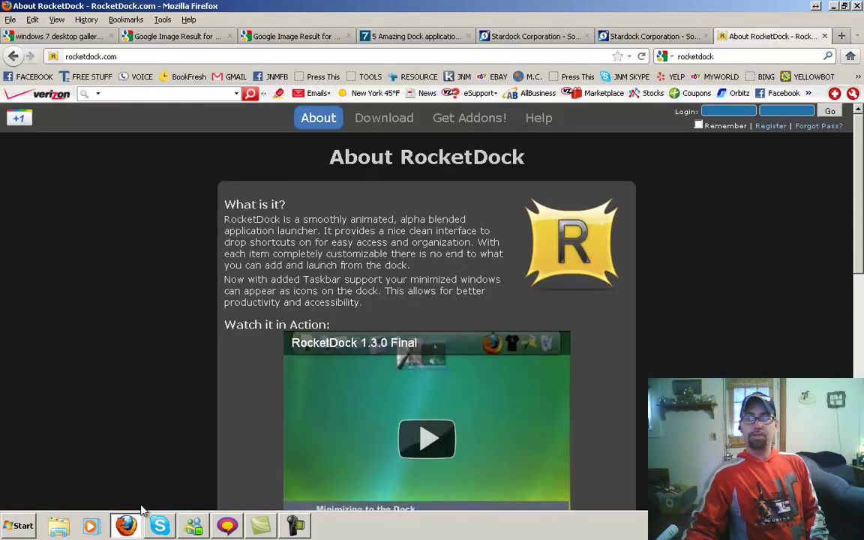
pyautogui.click(84, 37)
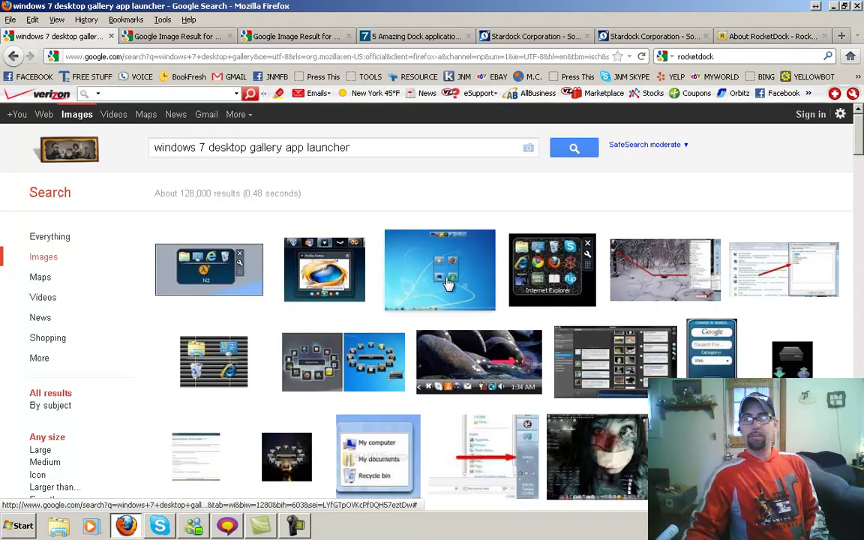
pyautogui.click(183, 36)
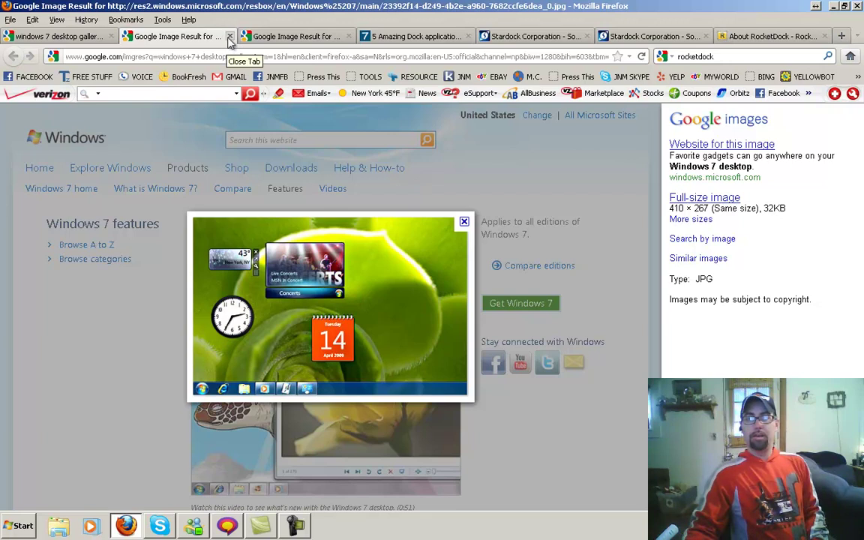
pyautogui.click(229, 36)
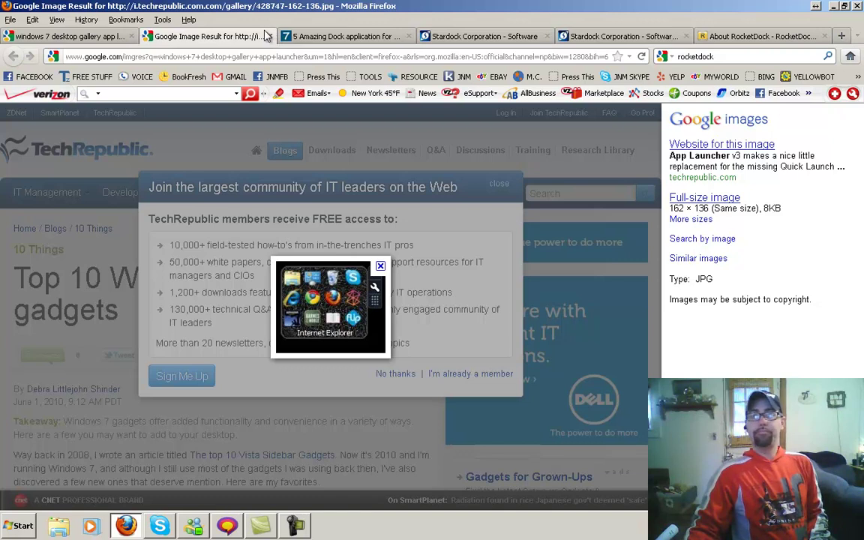
pyautogui.click(270, 36)
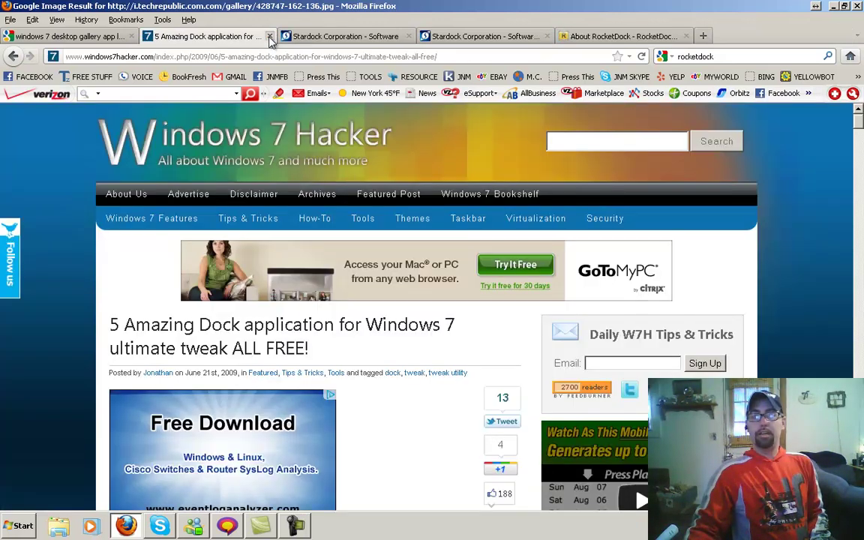
# Step: Close the Google Images search tab, leaving the 5 Amazing Dock article
pyautogui.click(92, 42)
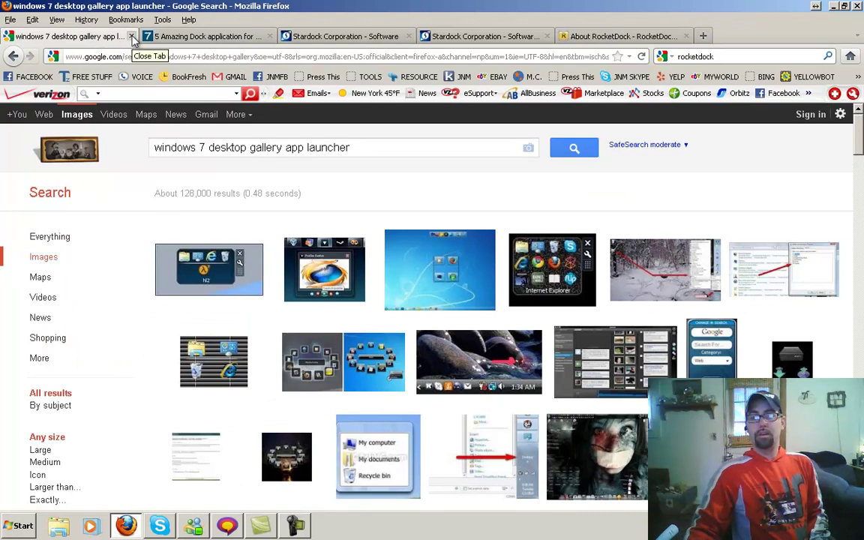
pyautogui.click(132, 36)
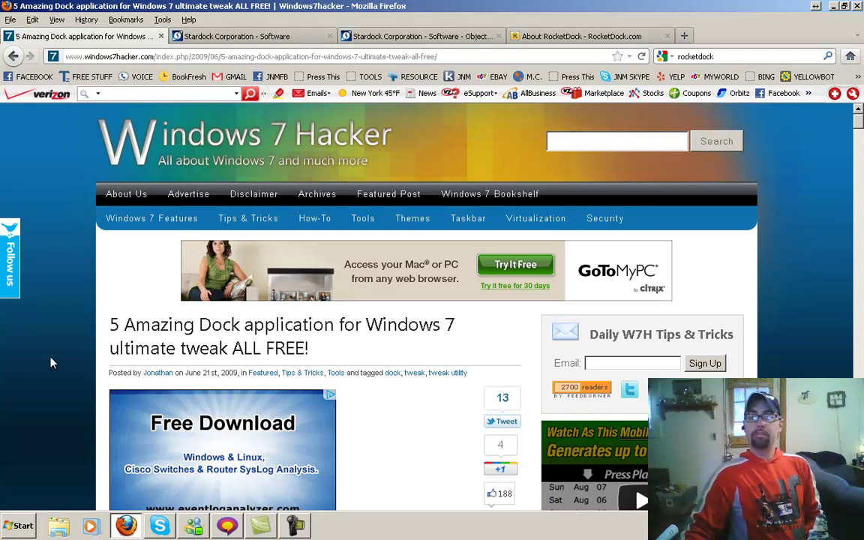
pyautogui.scroll(-10, 50, 363)
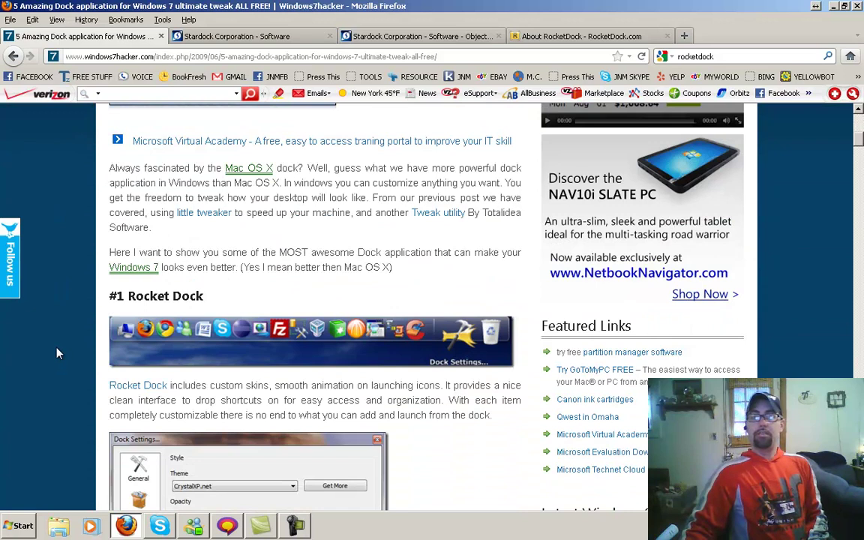
pyautogui.scroll(5, 59, 353)
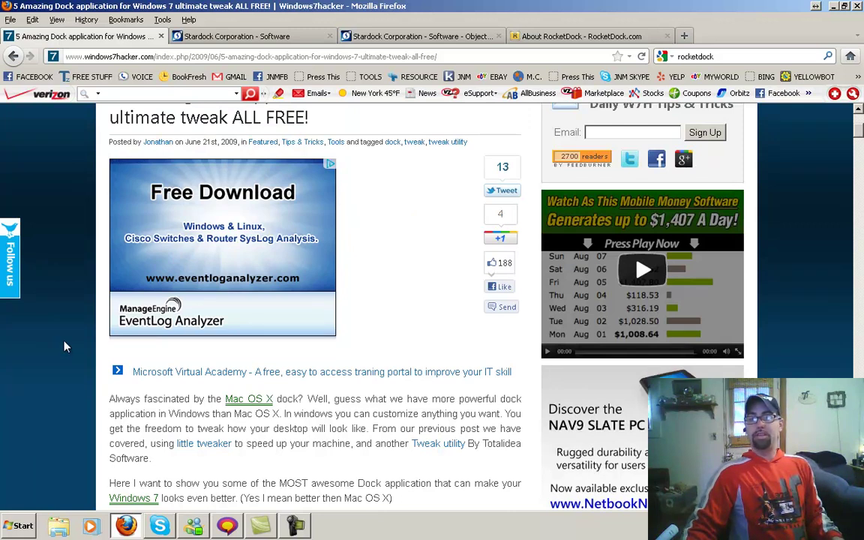
# Step: Scroll through the Rocket Dock and XWindows Dock entries down to #3 Nexus
pyautogui.scroll(-3, 66, 346)
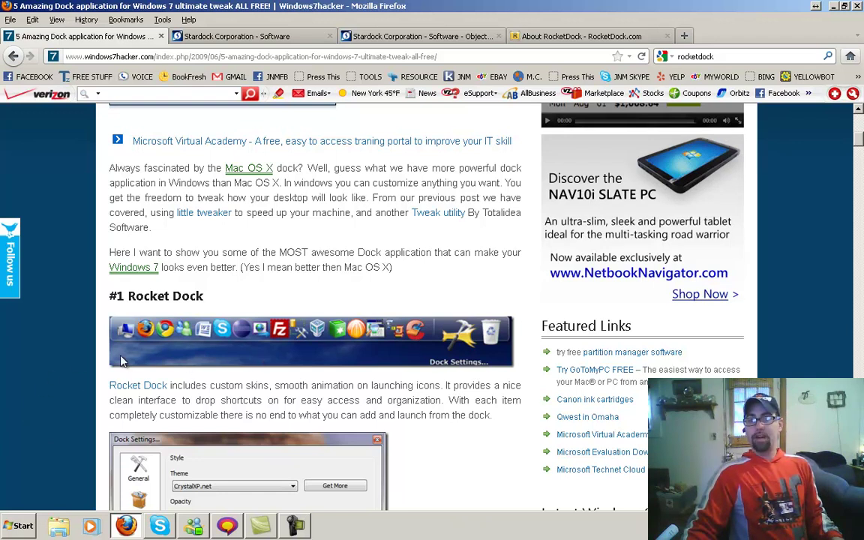
pyautogui.scroll(-2, 44, 381)
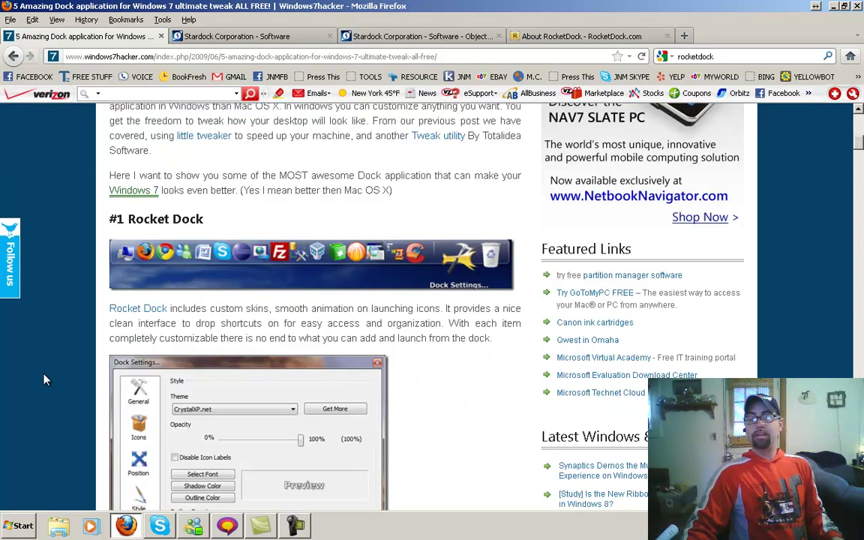
pyautogui.scroll(-4, 44, 381)
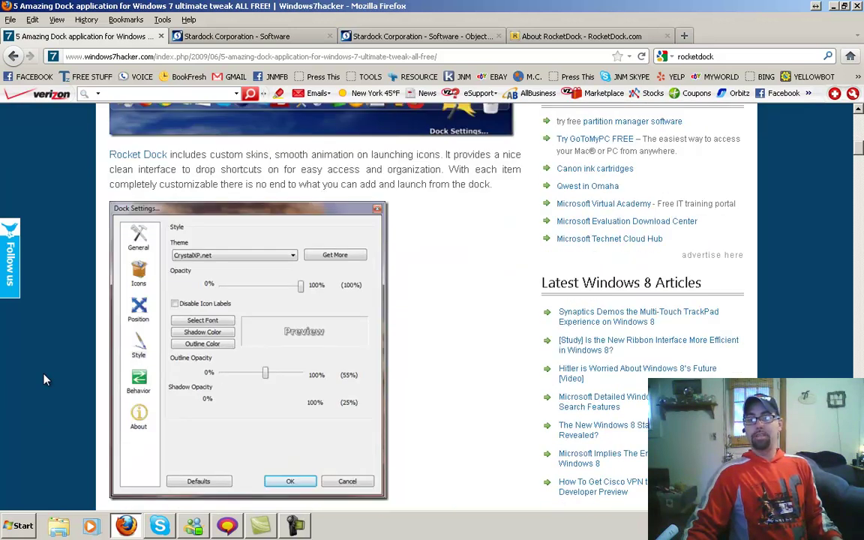
pyautogui.scroll(-2, 44, 381)
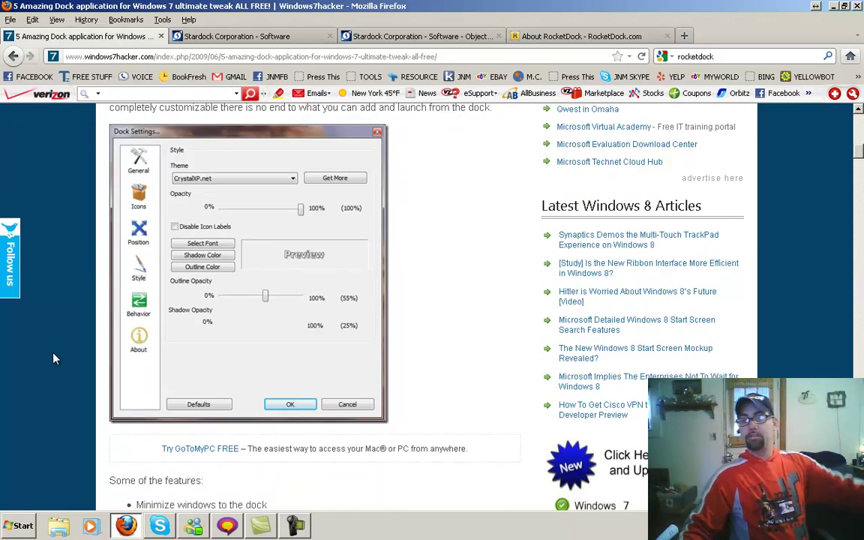
pyautogui.scroll(-18, 54, 360)
pyautogui.scroll(-8, 57, 358)
pyautogui.scroll(-17, 98, 285)
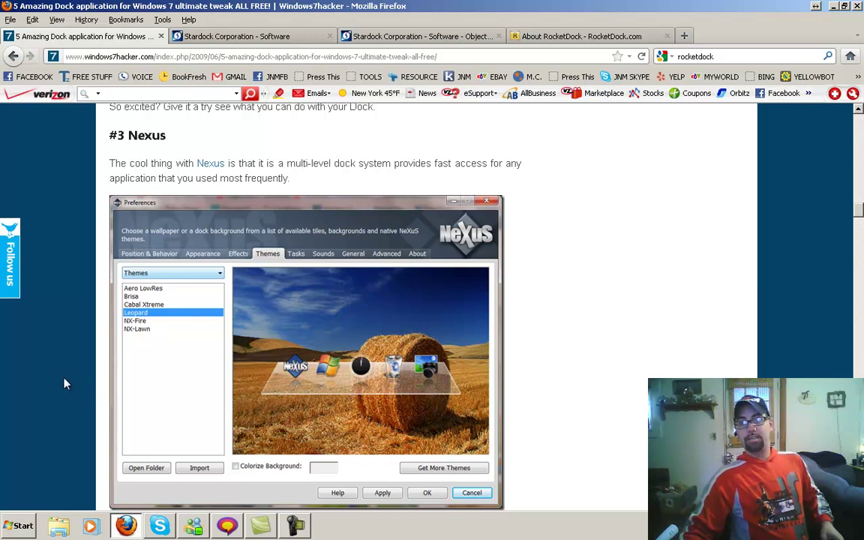
# Step: Scroll past #4 SliderDock and #5 Circle Dock's feature list down to Related Articles
pyautogui.scroll(-4, 65, 384)
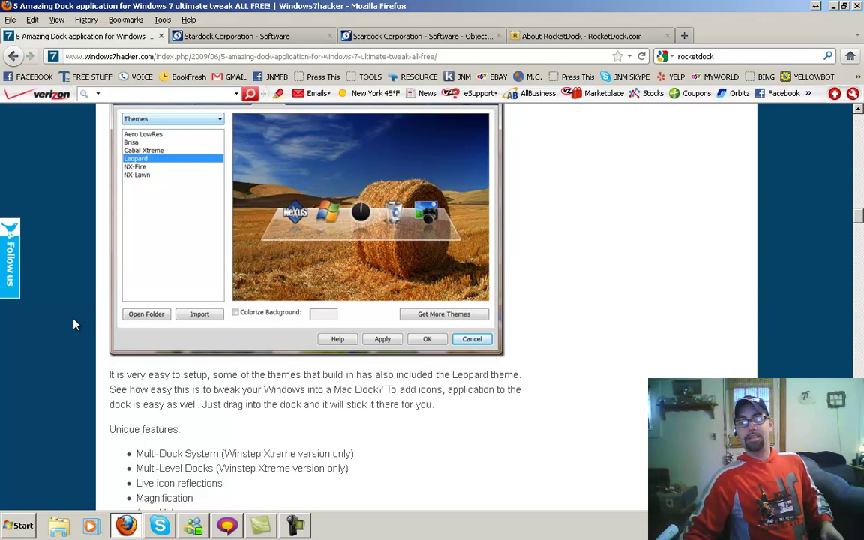
pyautogui.scroll(-10, 75, 322)
pyautogui.scroll(-2, 73, 327)
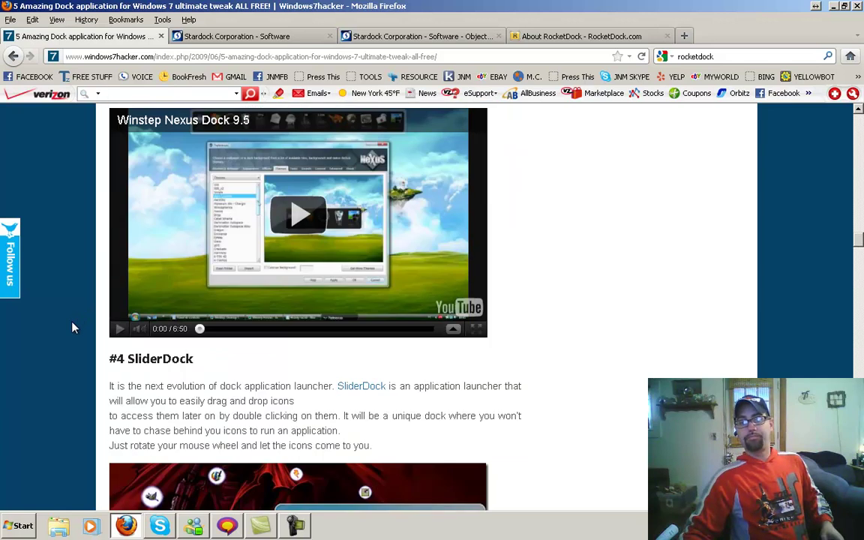
pyautogui.scroll(-4, 72, 327)
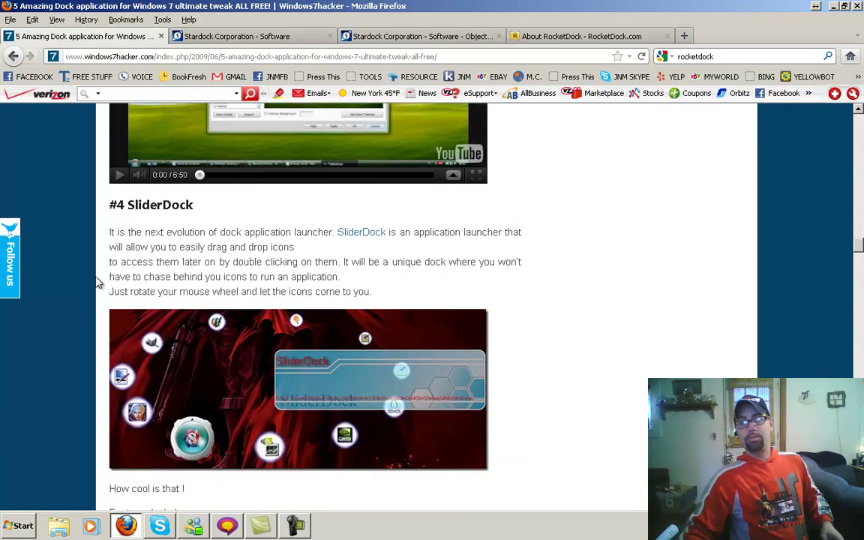
pyautogui.scroll(-4, 78, 336)
pyautogui.scroll(4, 81, 337)
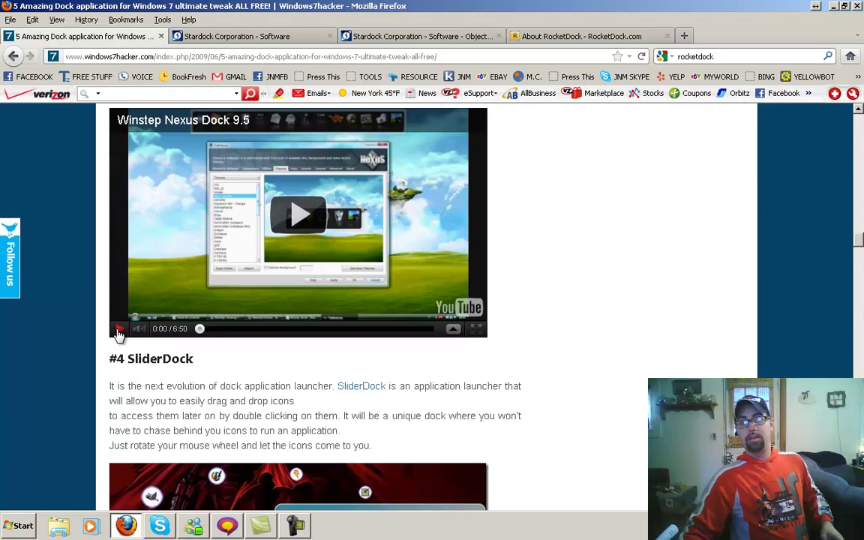
pyautogui.scroll(-4, 51, 371)
pyautogui.scroll(-12, 77, 429)
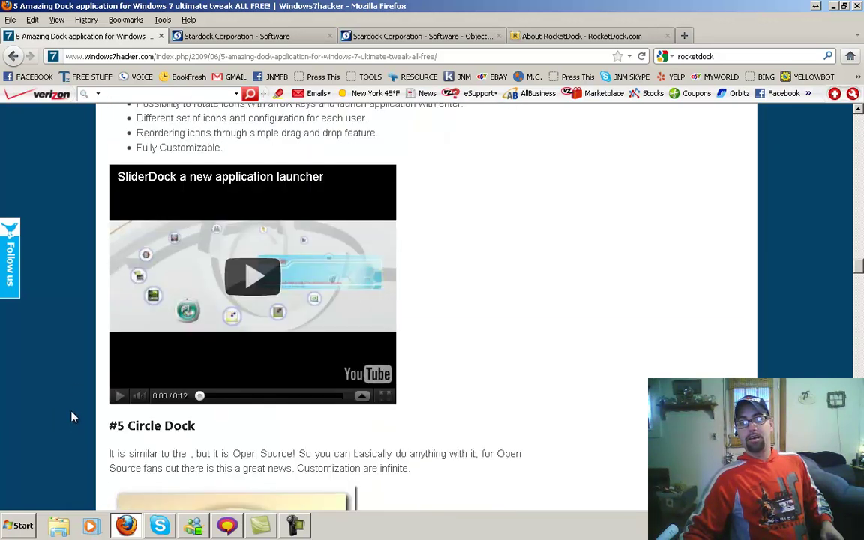
pyautogui.scroll(-5, 25, 364)
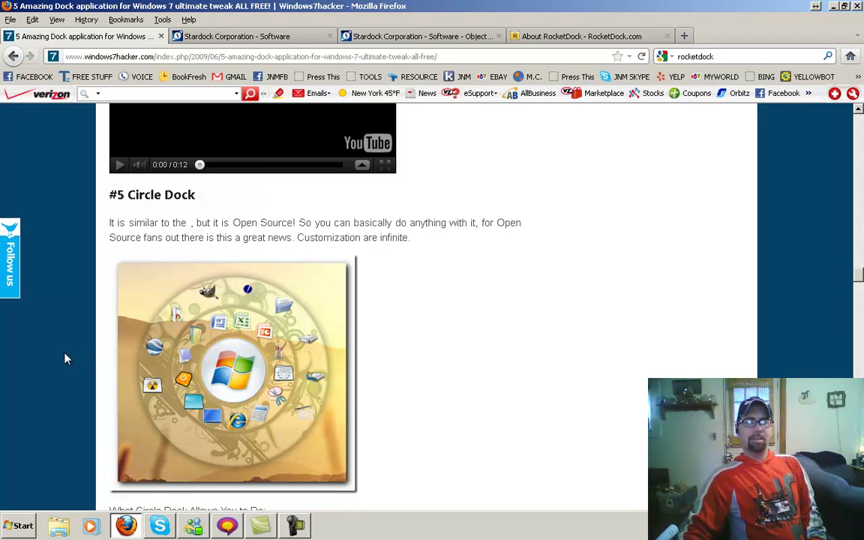
pyautogui.scroll(-2, 65, 359)
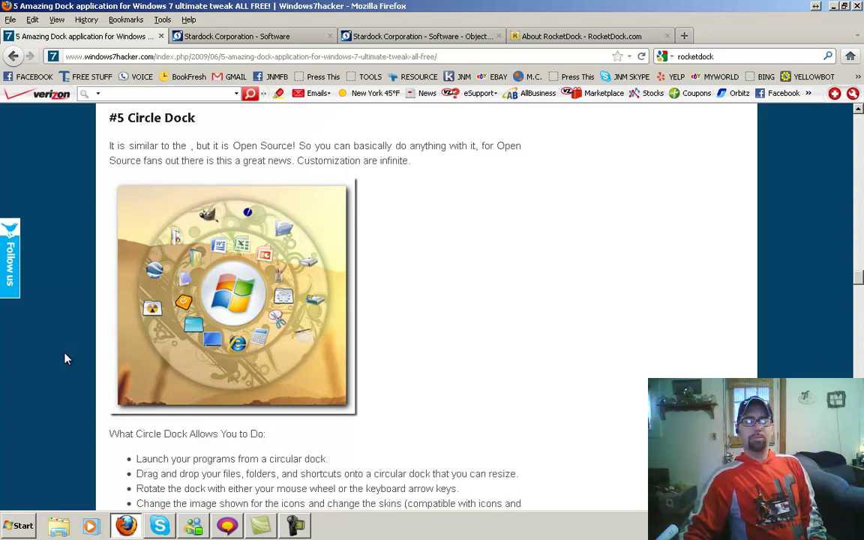
pyautogui.scroll(-6, 63, 360)
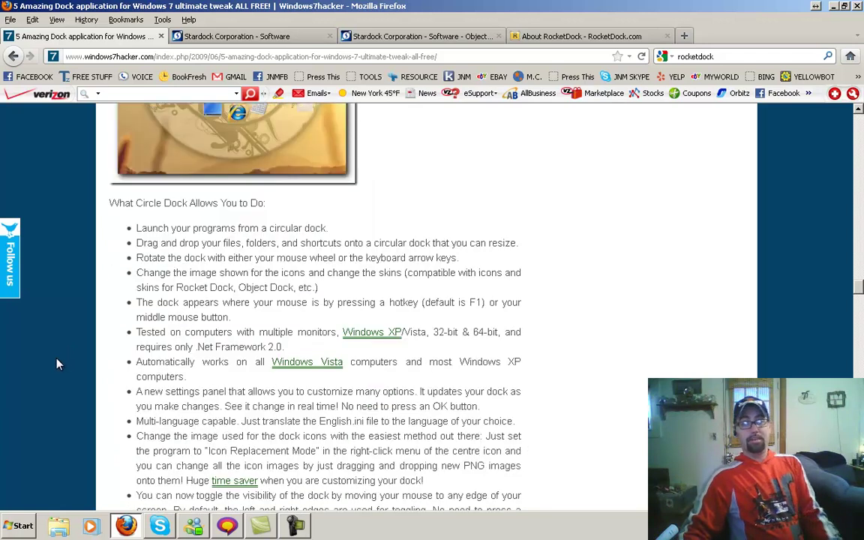
pyautogui.scroll(-7, 58, 361)
pyautogui.scroll(-15, 57, 361)
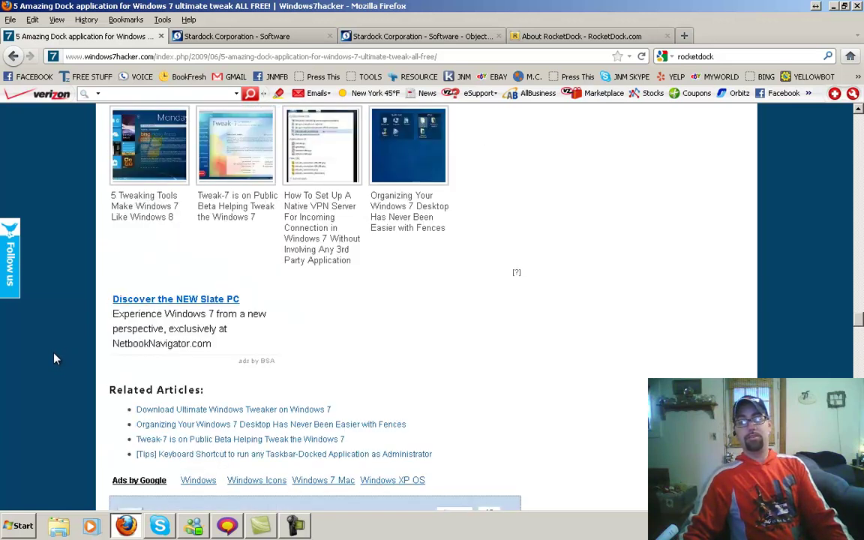
# Step: Close the windows7hacker article tab, skim the Stardock Software list, then close that tab too
pyautogui.click(161, 36)
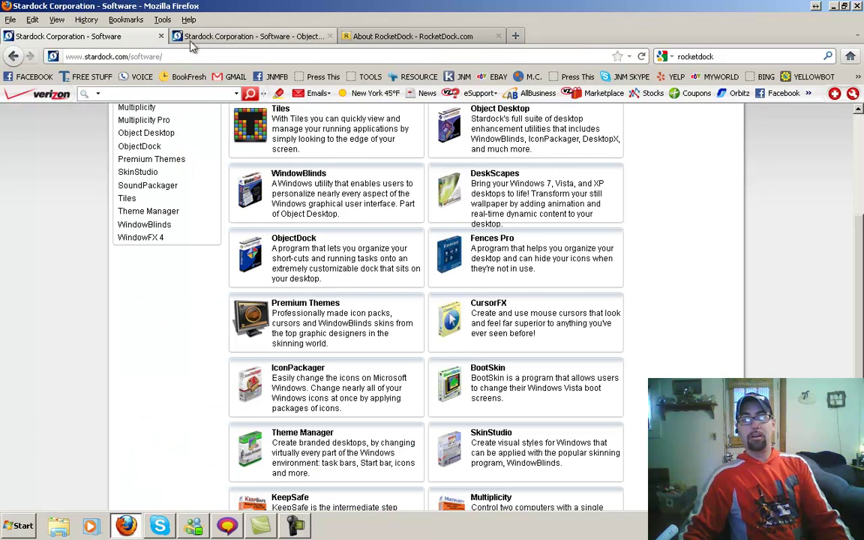
pyautogui.scroll(6, 57, 216)
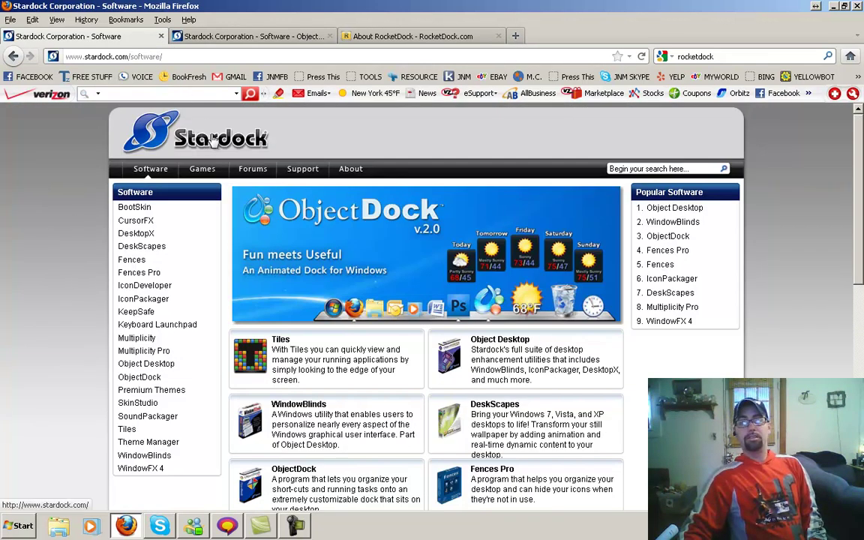
pyautogui.scroll(-2, 84, 290)
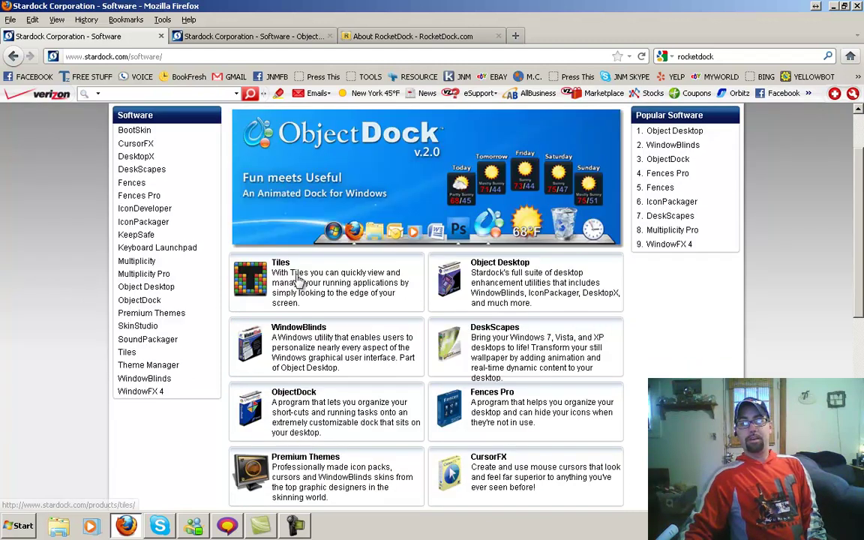
pyautogui.scroll(-7, 400, 342)
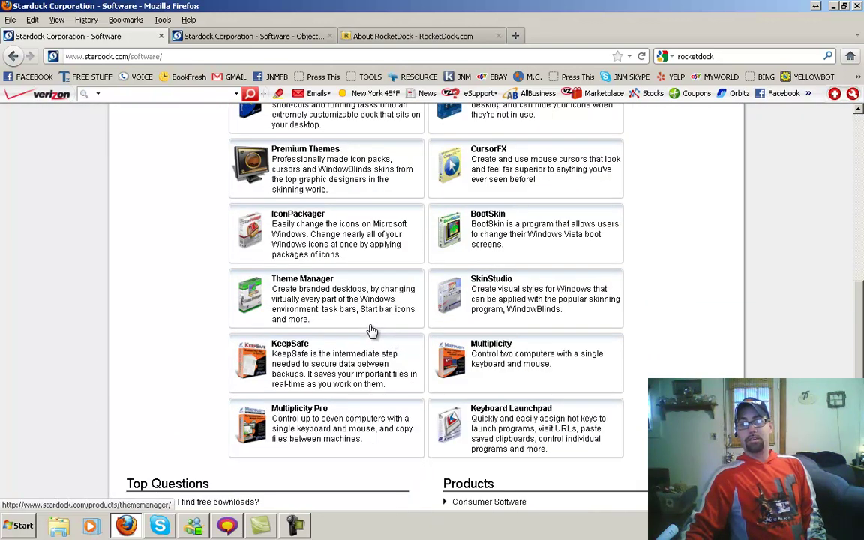
pyautogui.scroll(7, 369, 328)
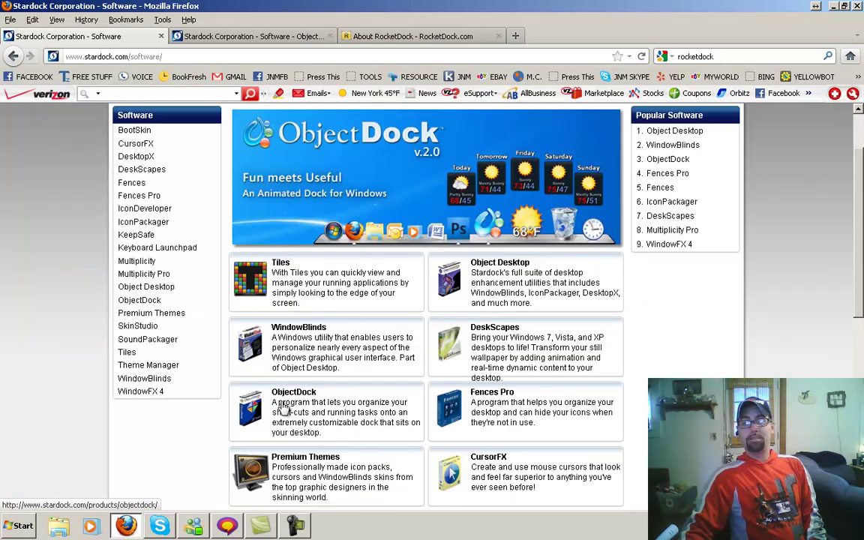
pyautogui.scroll(-2, 371, 341)
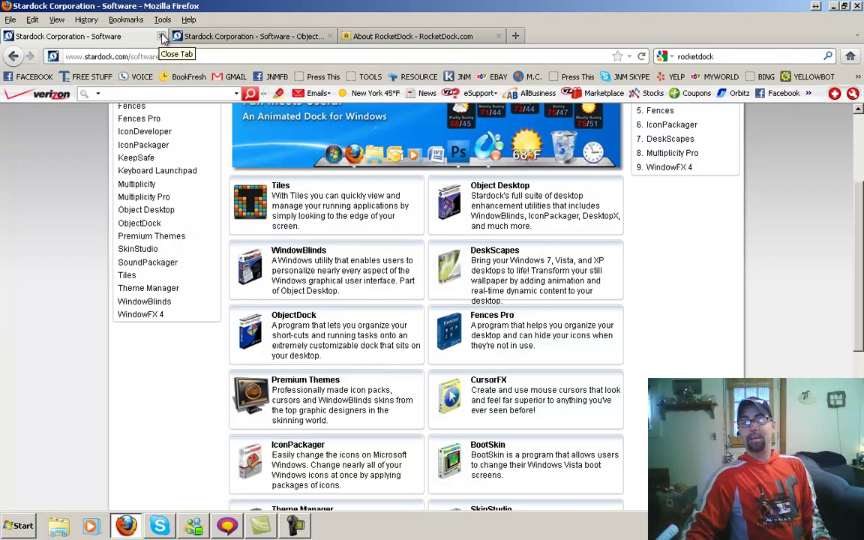
pyautogui.click(162, 36)
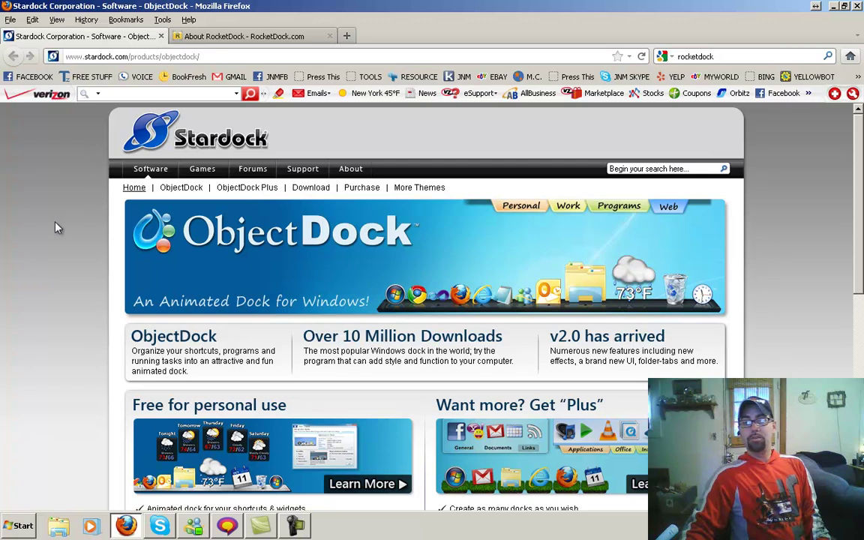
# Step: Close the Stardock ObjectDock tab
pyautogui.scroll(-4, 55, 223)
pyautogui.scroll(2, 69, 267)
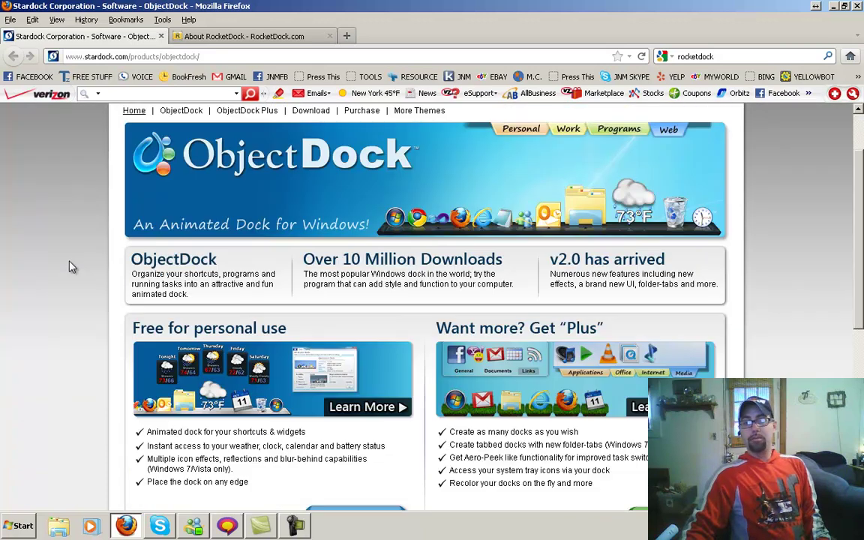
pyautogui.click(161, 37)
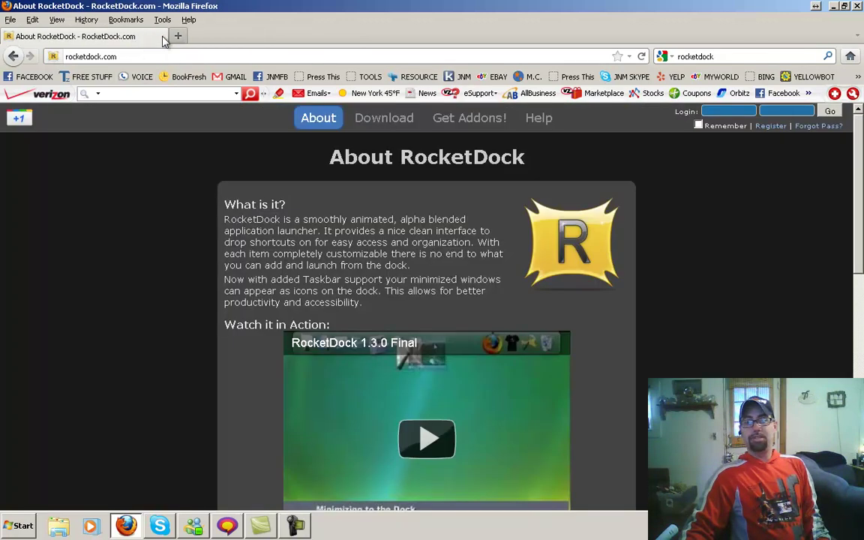
# Step: Read the About RocketDock page down to its Features list and back up
pyautogui.scroll(-4, 94, 315)
pyautogui.scroll(4, 94, 315)
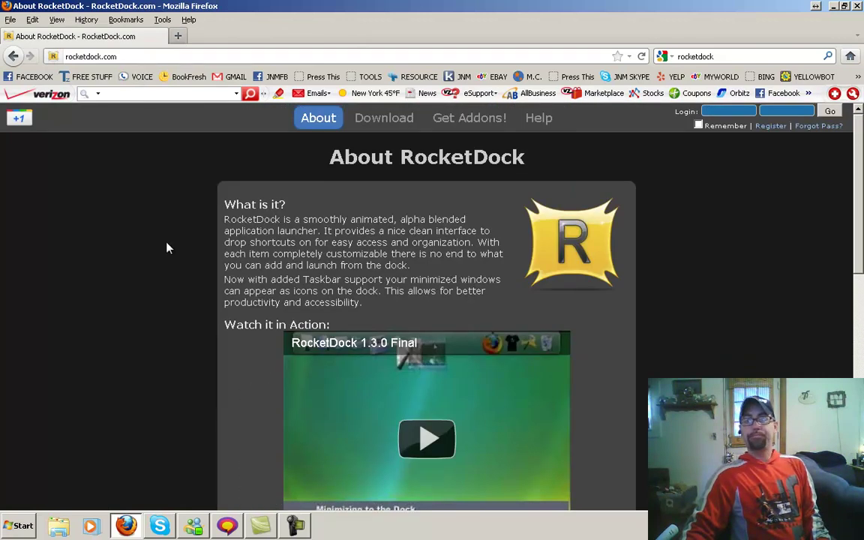
pyautogui.scroll(-2, 120, 223)
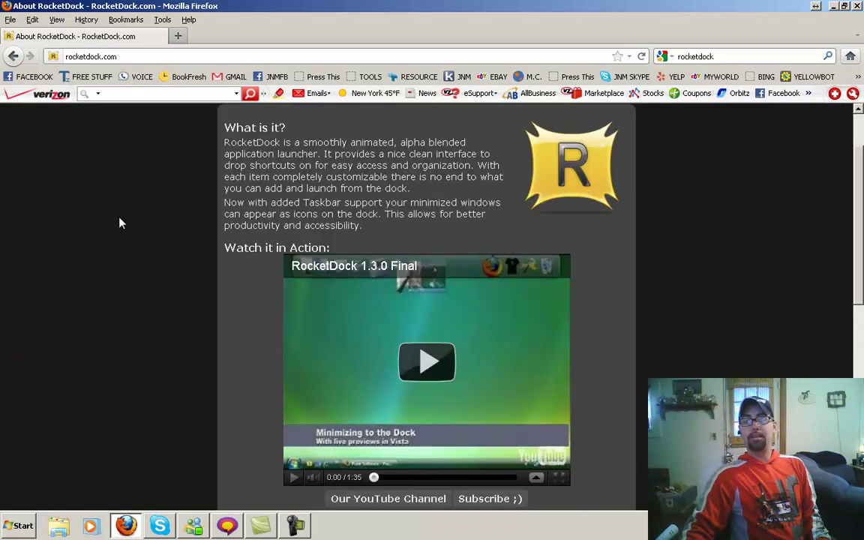
pyautogui.scroll(-2, 120, 223)
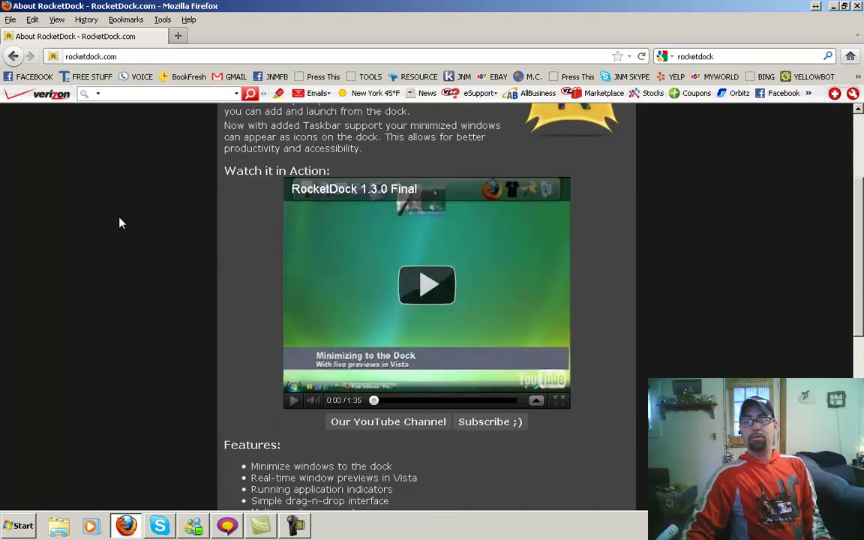
pyautogui.scroll(-4, 171, 314)
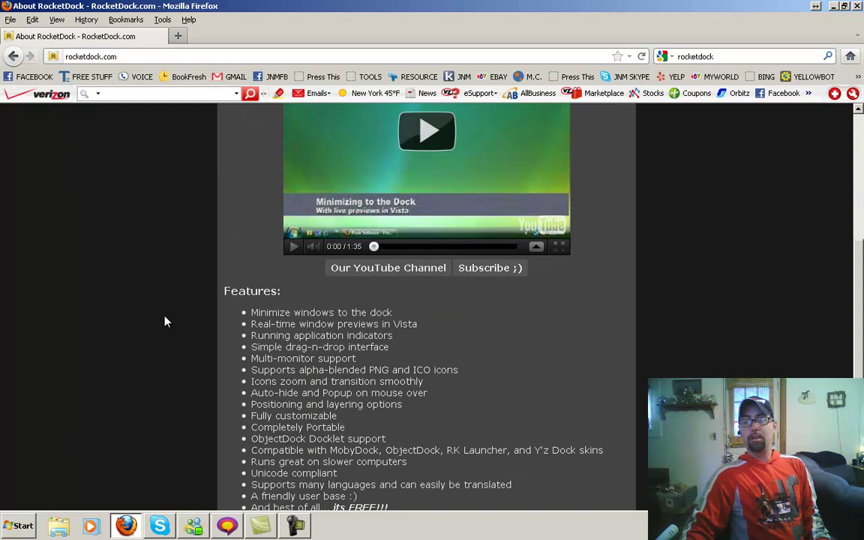
pyautogui.scroll(8, 167, 321)
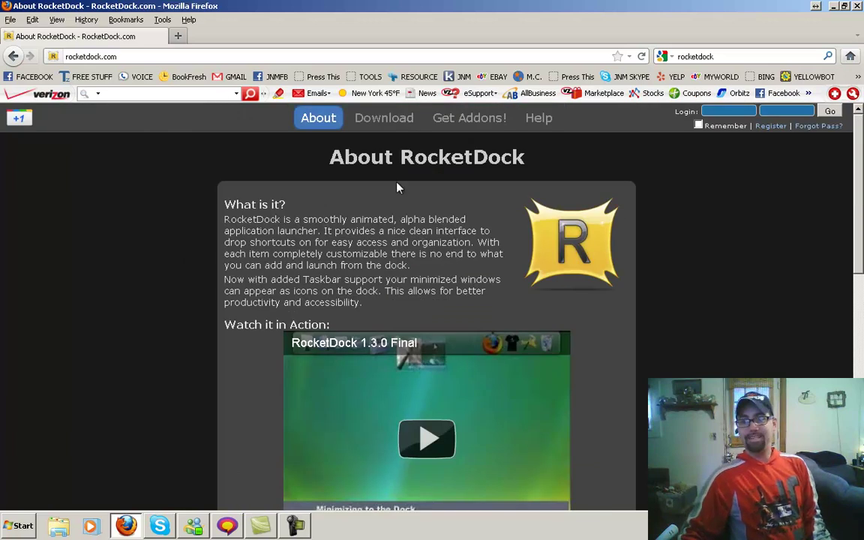
# Step: Save the 6.2 MB RocketDock-v1.3.5.exe installer from the Download RocketDock page
pyautogui.click(395, 122)
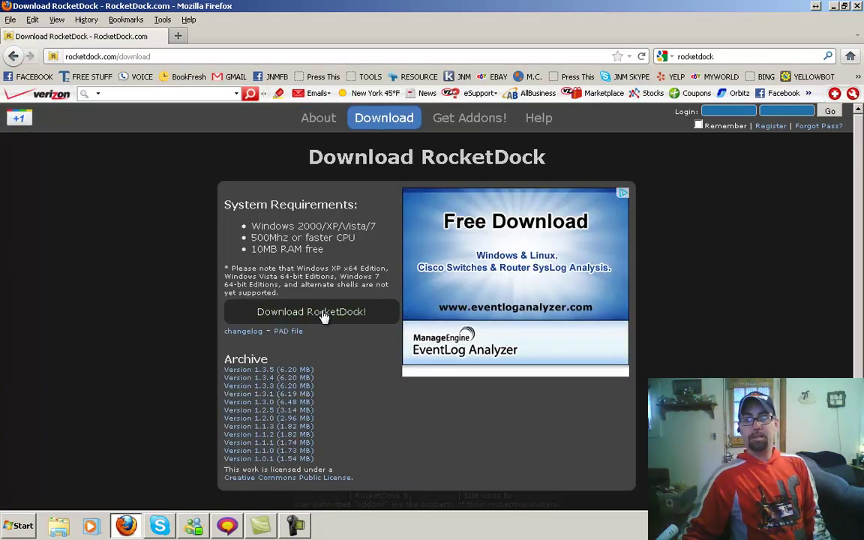
pyautogui.click(325, 314)
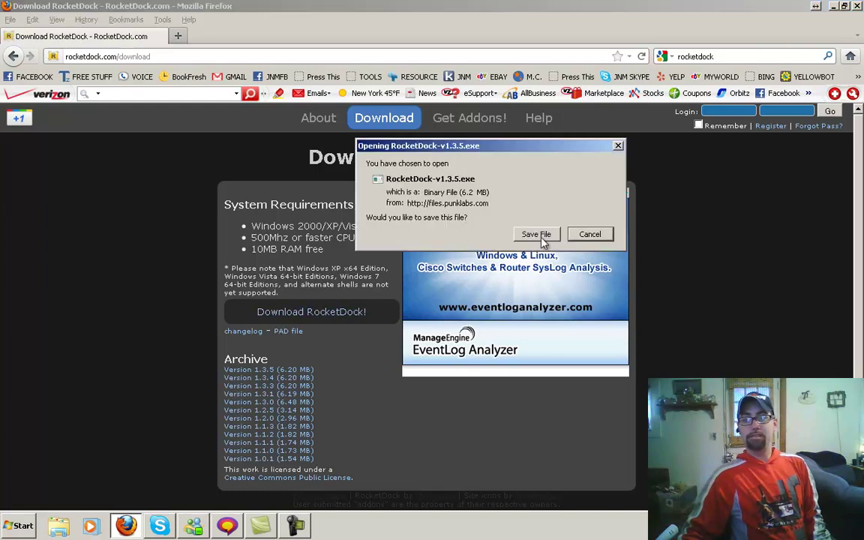
pyautogui.click(538, 234)
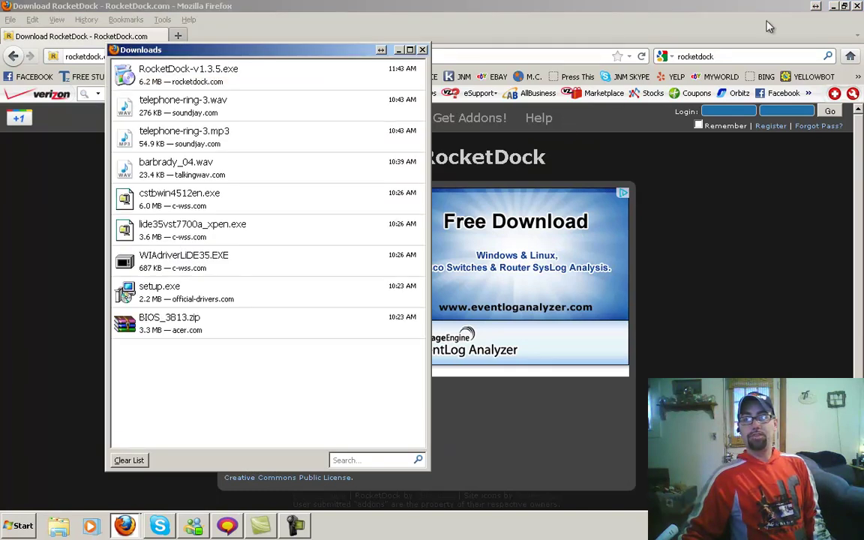
# Step: Minimize Firefox, run RocketDock-v1.3.5.exe from Downloads, and choose English as setup language
pyautogui.click(833, 5)
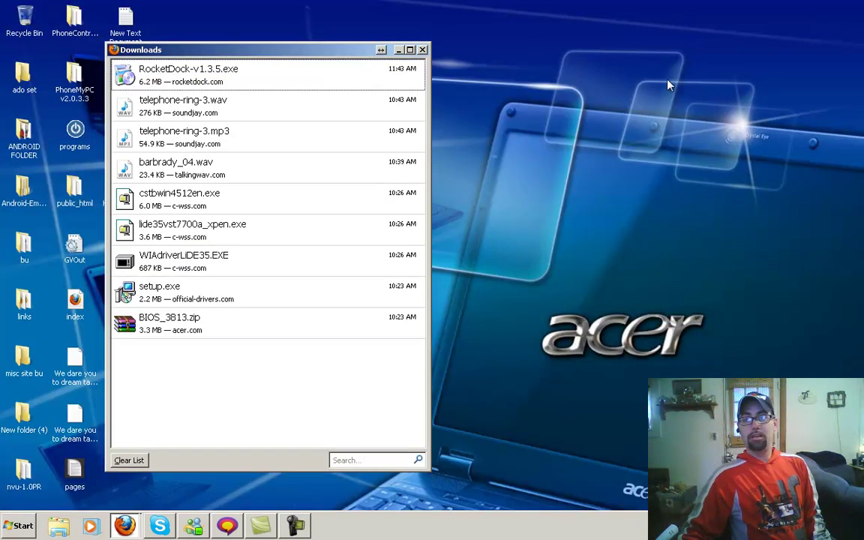
pyautogui.moveTo(339, 50); pyautogui.dragTo(515, 38)
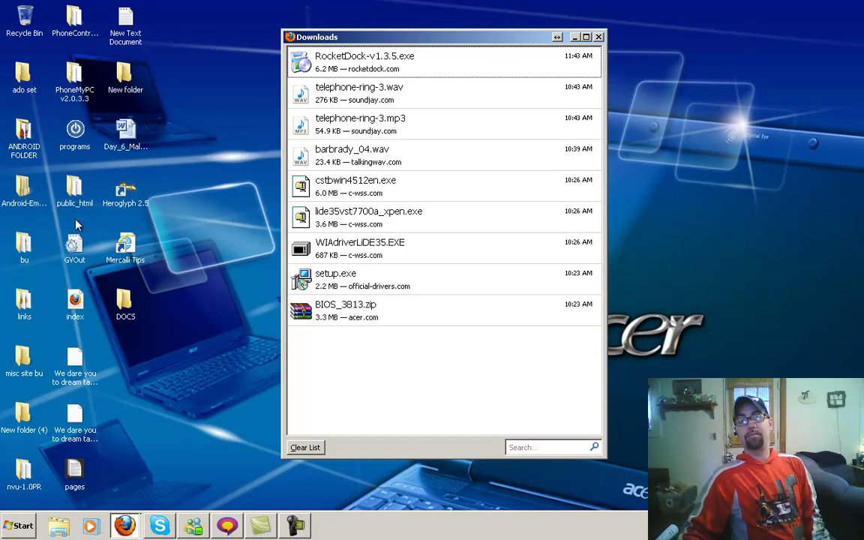
pyautogui.doubleClick(351, 69)
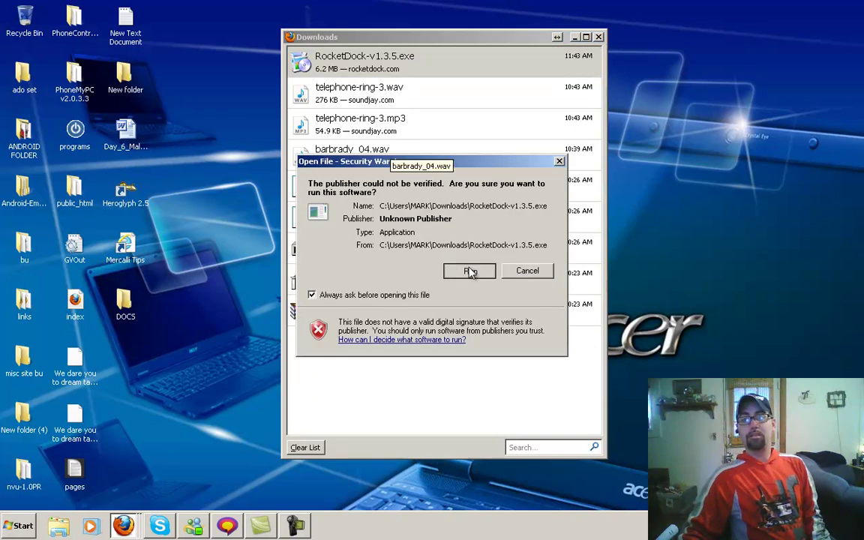
pyautogui.click(469, 271)
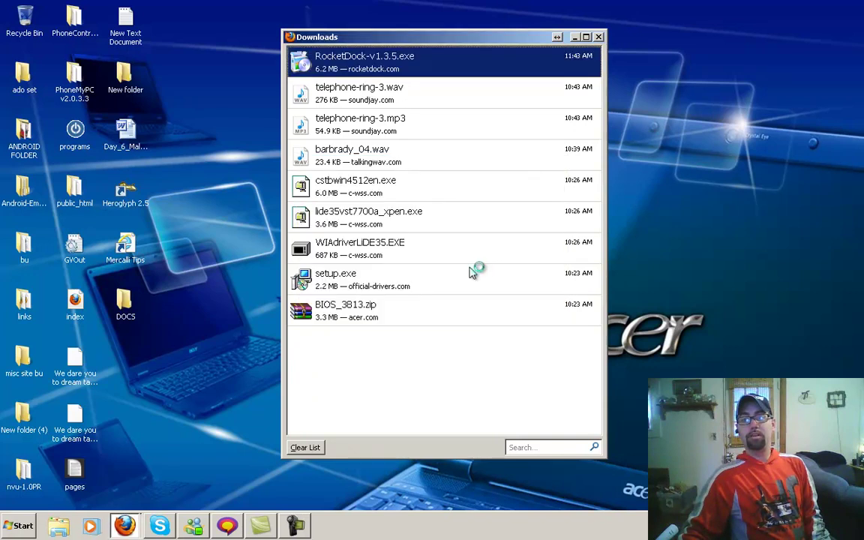
pyautogui.click(306, 447)
pyautogui.click(599, 36)
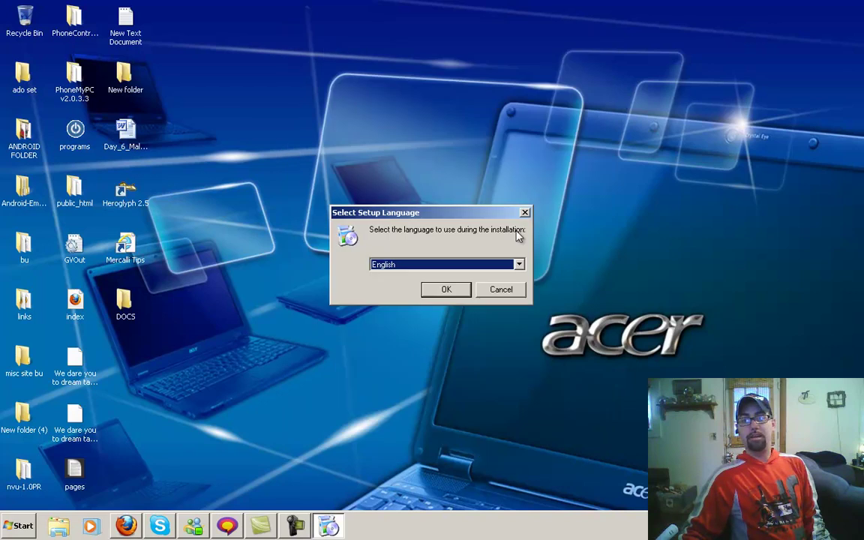
pyautogui.click(455, 290)
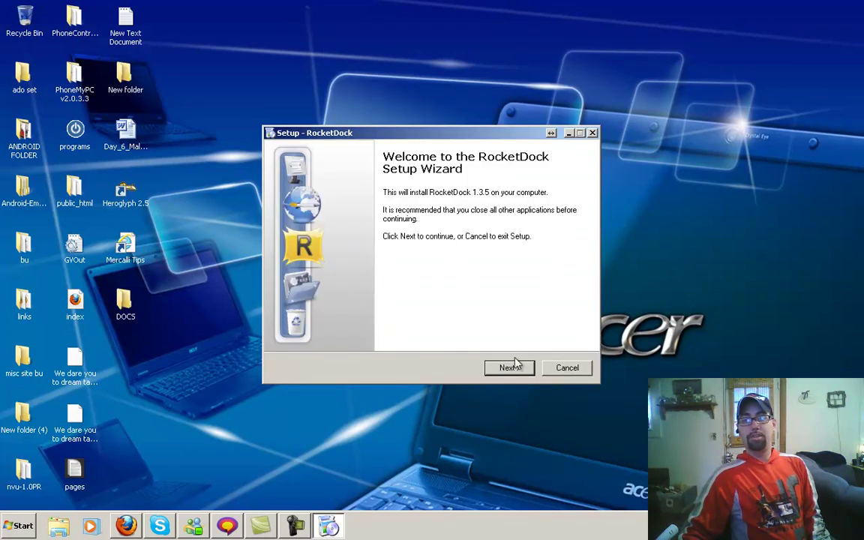
# Step: Accept the license and install to C:\Program Files (x86)\RocketDock with a desktop icon
pyautogui.click(515, 371)
pyautogui.click(350, 329)
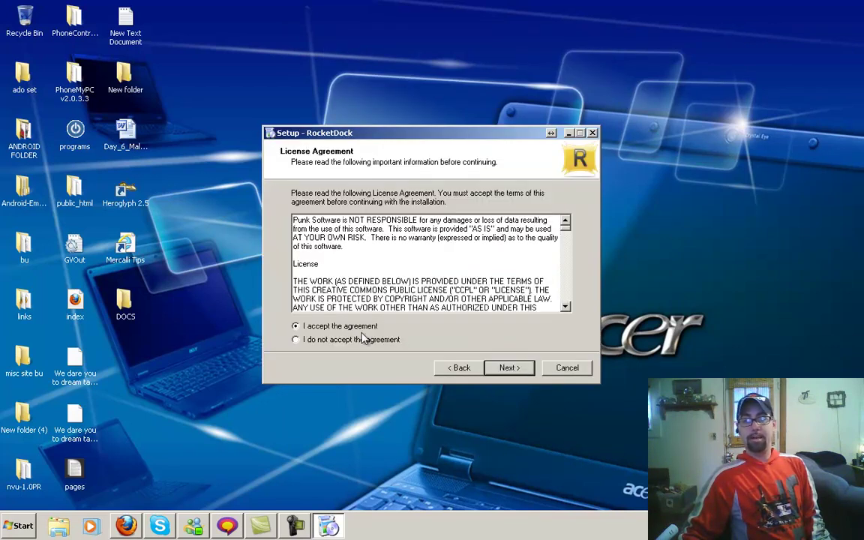
pyautogui.click(509, 367)
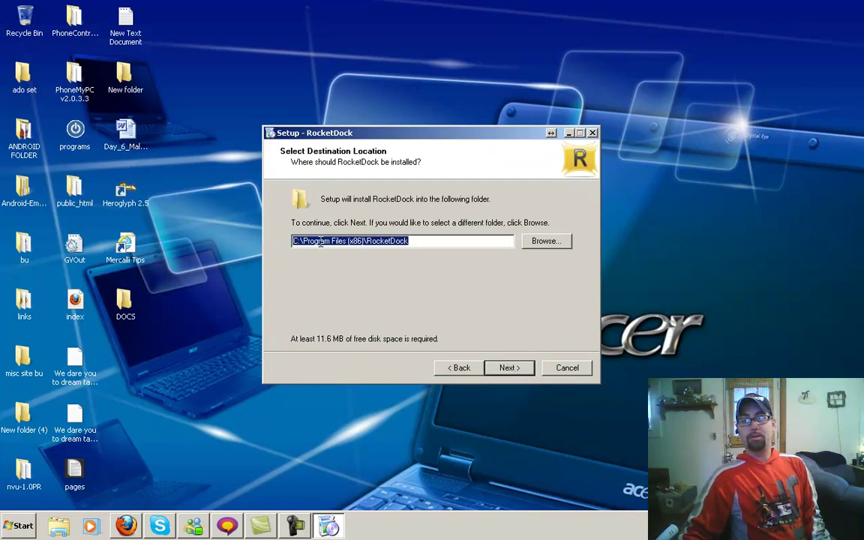
pyautogui.click(508, 369)
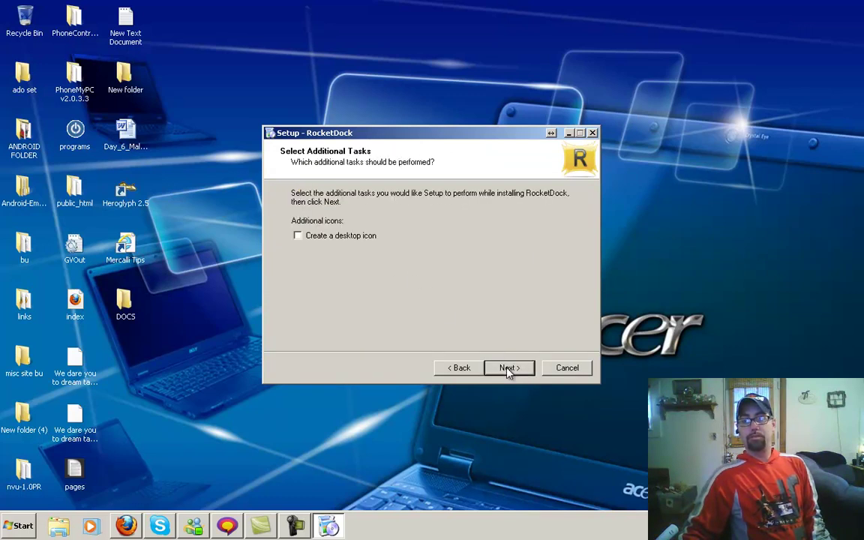
pyautogui.click(357, 235)
pyautogui.click(508, 370)
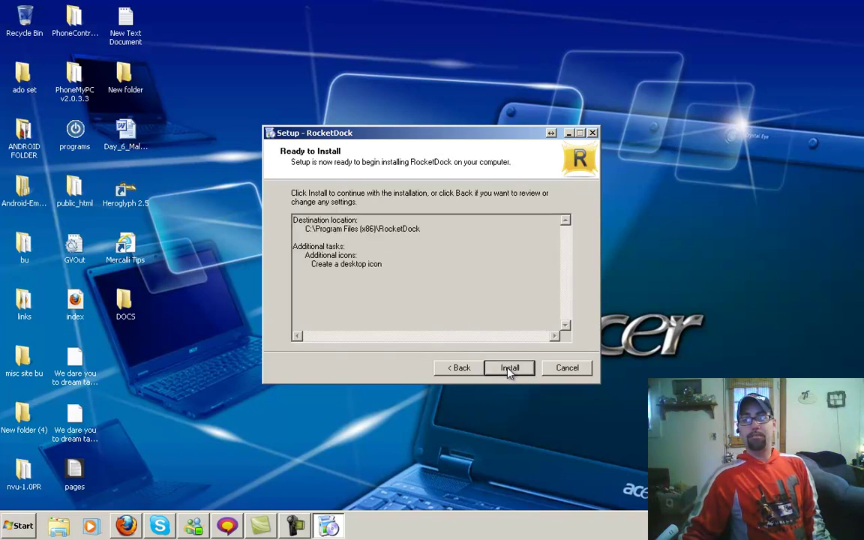
pyautogui.click(508, 370)
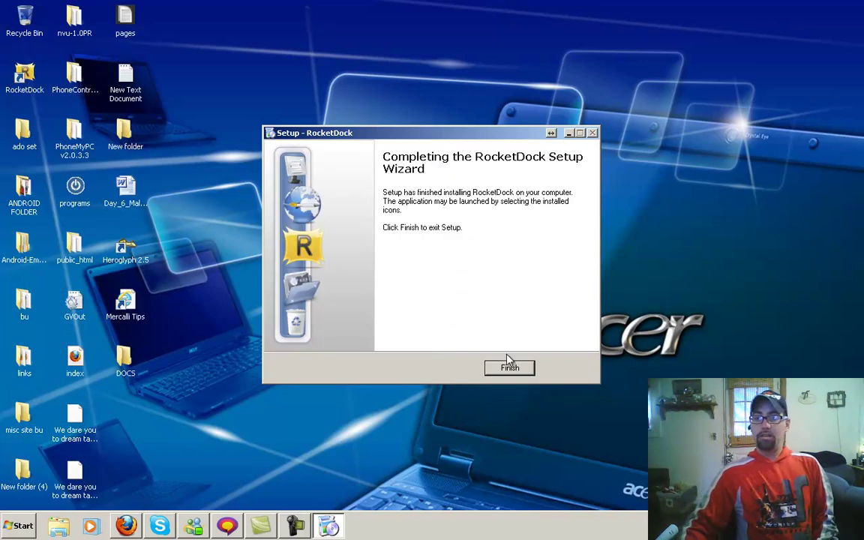
pyautogui.click(512, 369)
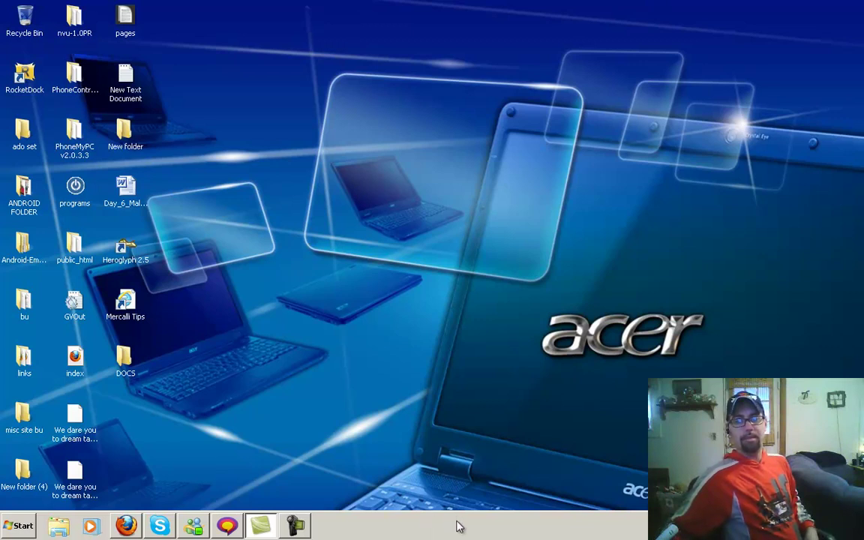
# Step: Unlock the taskbar, tick Auto-hide in Taskbar Properties, and drag it to the top edge
pyautogui.rightClick(566, 528)
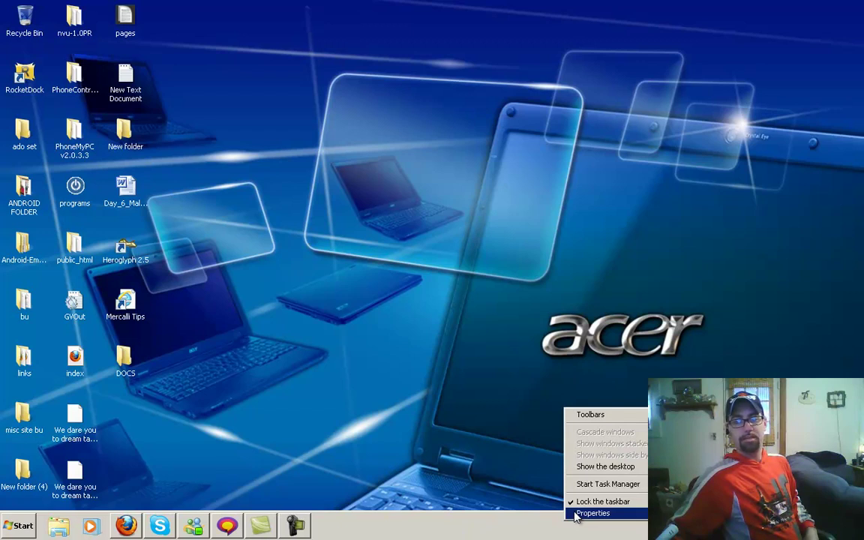
pyautogui.click(578, 505)
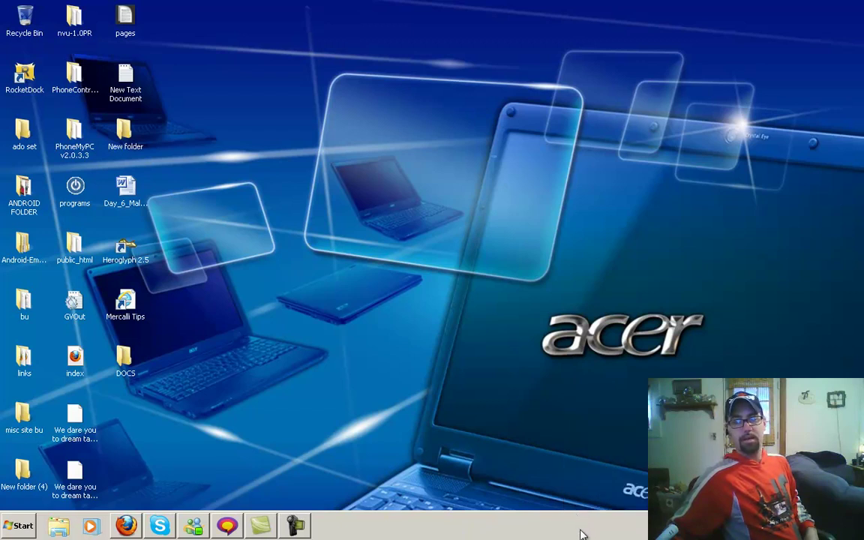
pyautogui.rightClick(581, 529)
pyautogui.click(609, 521)
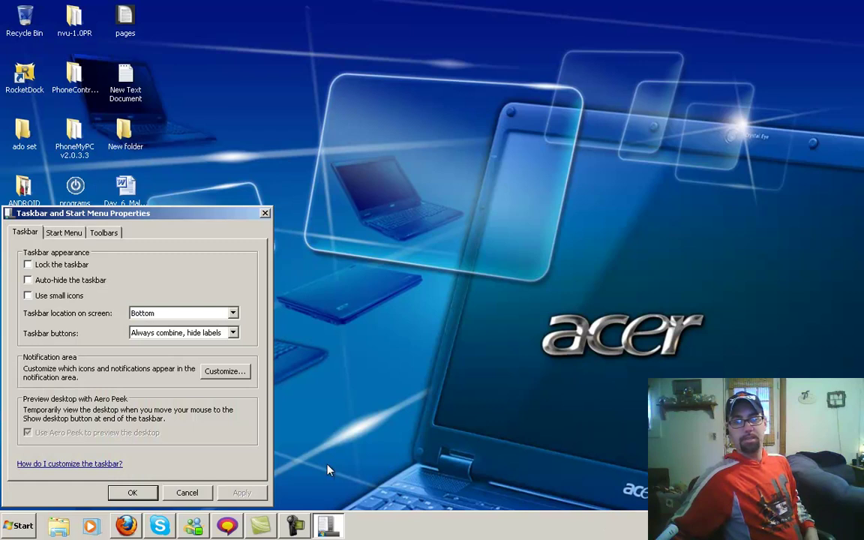
pyautogui.click(28, 280)
pyautogui.click(241, 492)
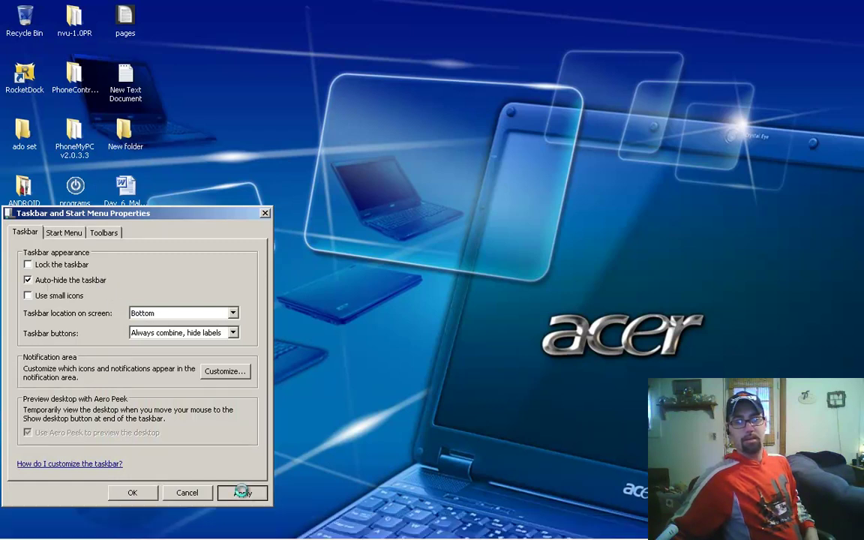
pyautogui.click(133, 493)
pyautogui.moveTo(326, 539)
pyautogui.moveTo(473, 520); pyautogui.dragTo(510, 36)
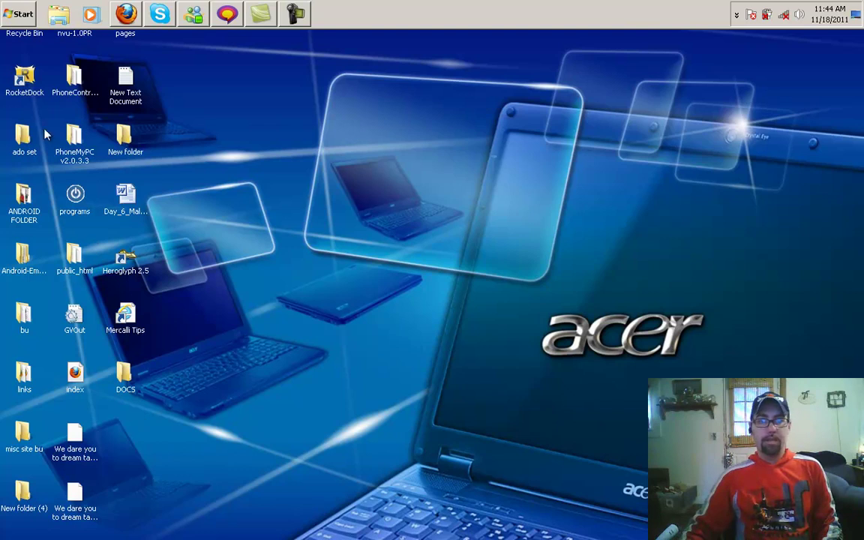
# Step: Launch RocketDock and delete the T-shirt and Punk Software globe items from the dock
pyautogui.doubleClick(23, 73)
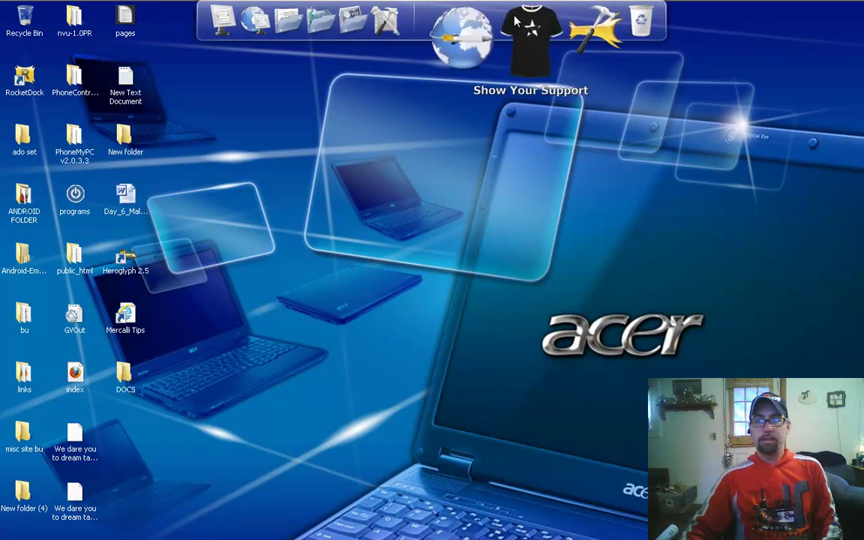
pyautogui.moveTo(609, 35); pyautogui.dragTo(613, 81)
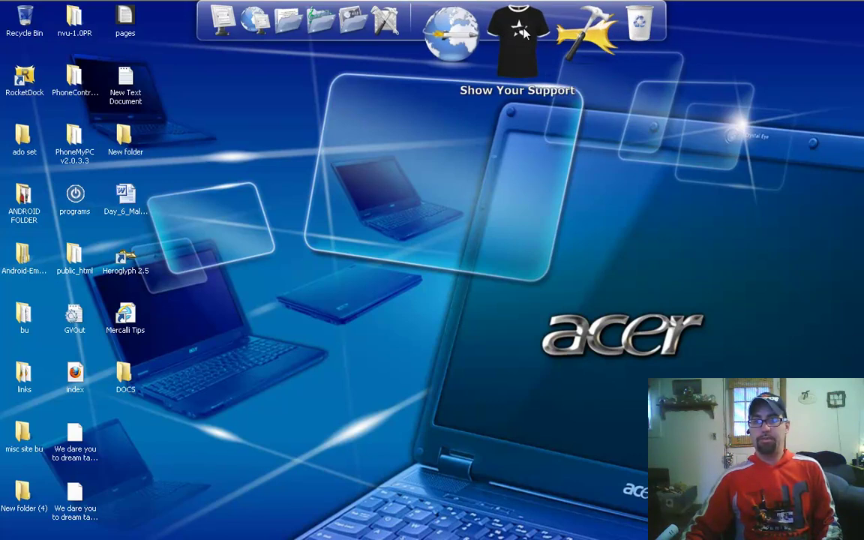
pyautogui.rightClick(523, 36)
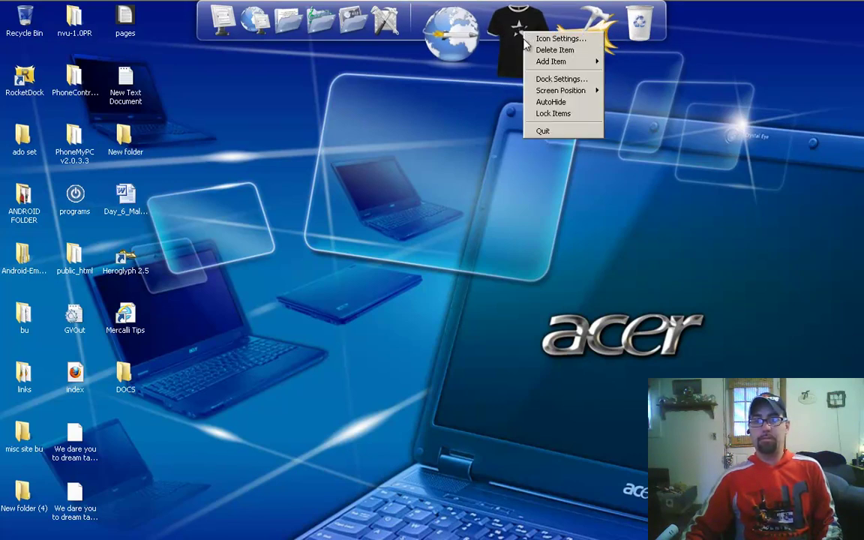
pyautogui.click(546, 51)
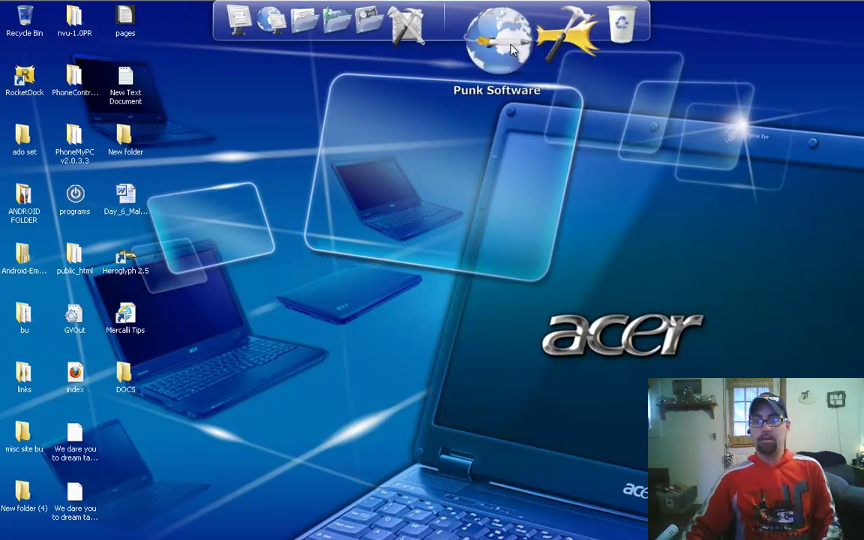
pyautogui.rightClick(510, 47)
pyautogui.click(517, 63)
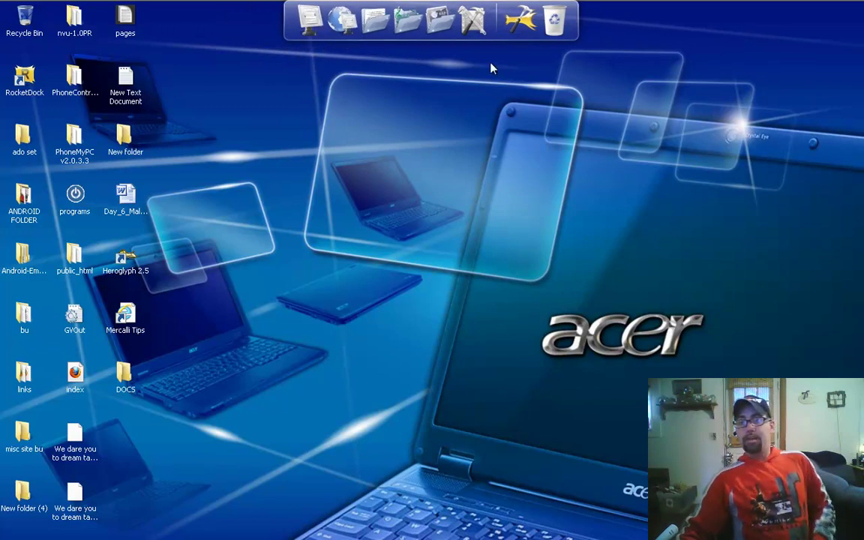
# Step: In Dock Settings, enable Run at Startup, English, Portable INI, Minimize to dock and Open Running Instance
pyautogui.rightClick(499, 33)
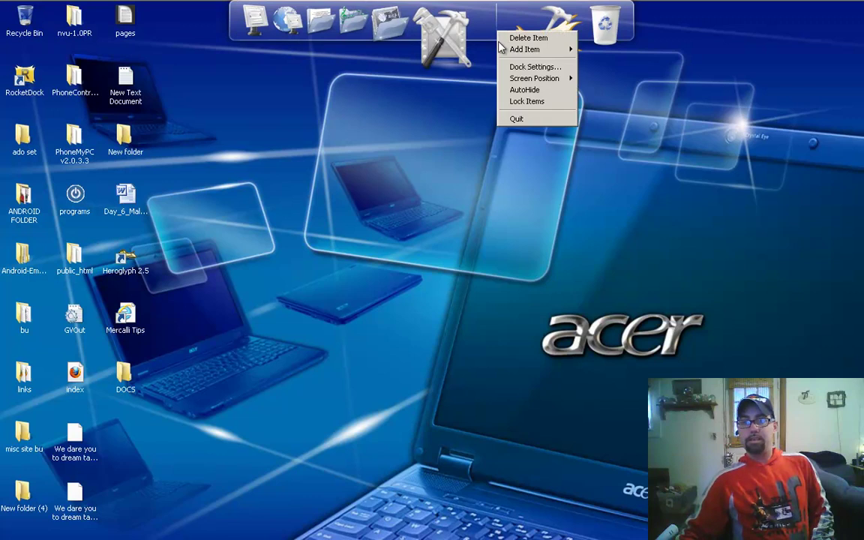
pyautogui.click(552, 129)
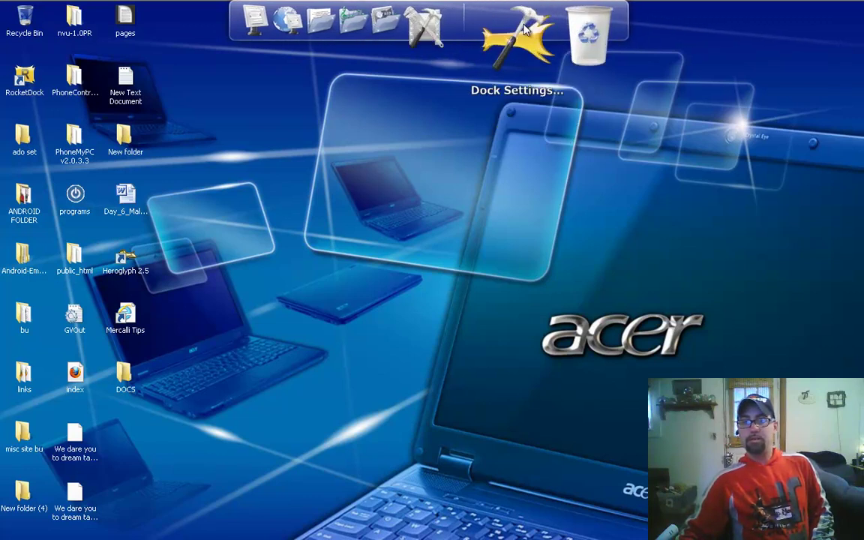
pyautogui.click(525, 28)
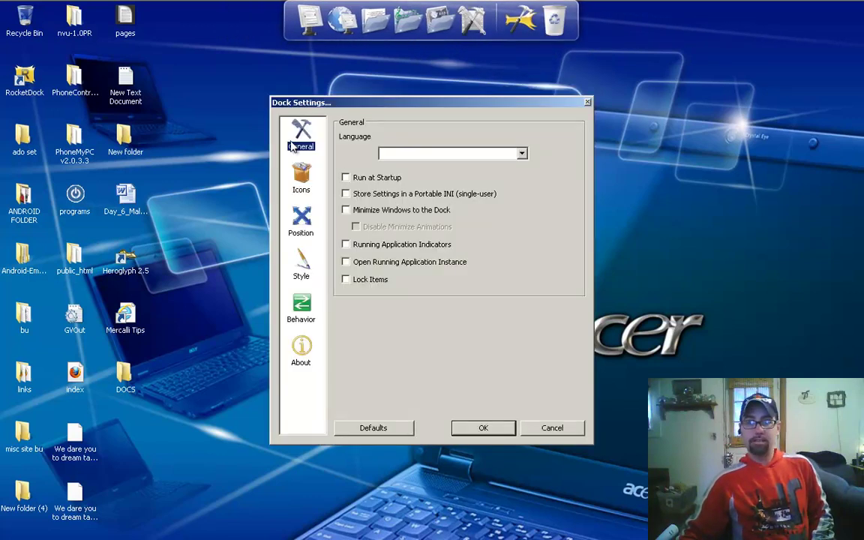
pyautogui.click(346, 177)
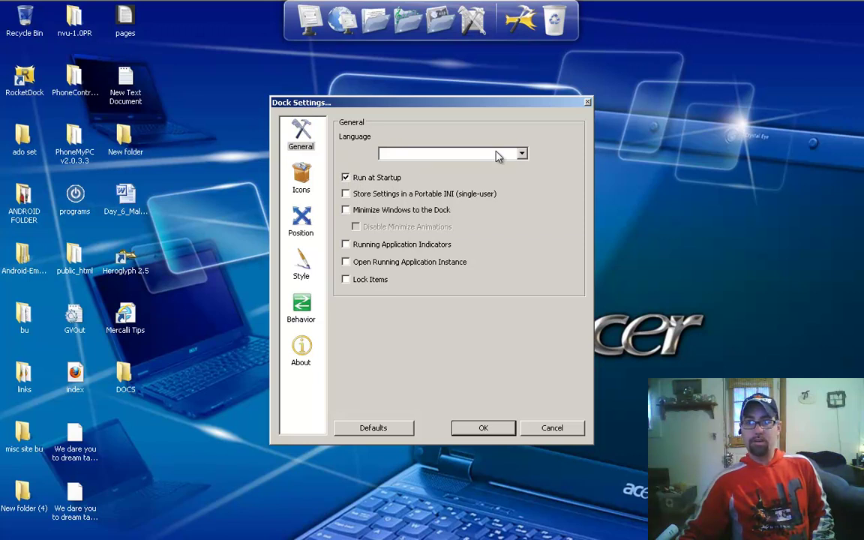
pyautogui.click(486, 157)
pyautogui.click(406, 243)
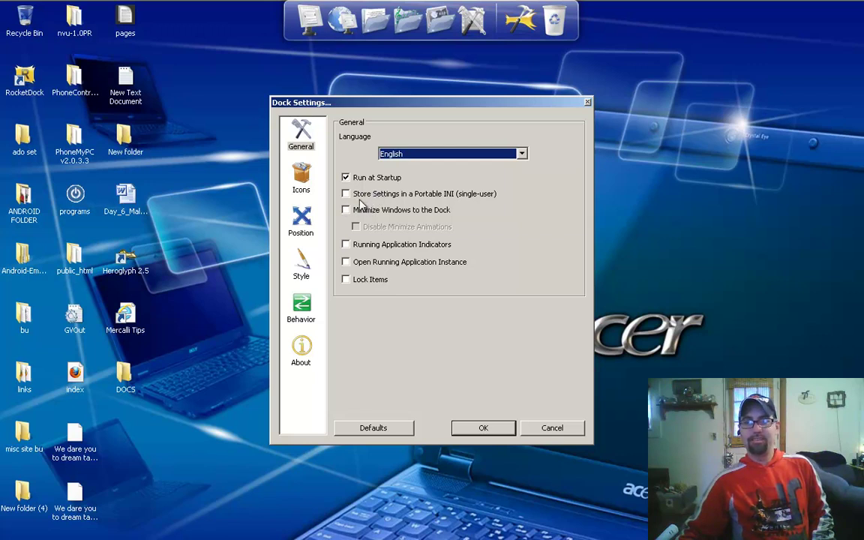
pyautogui.click(347, 197)
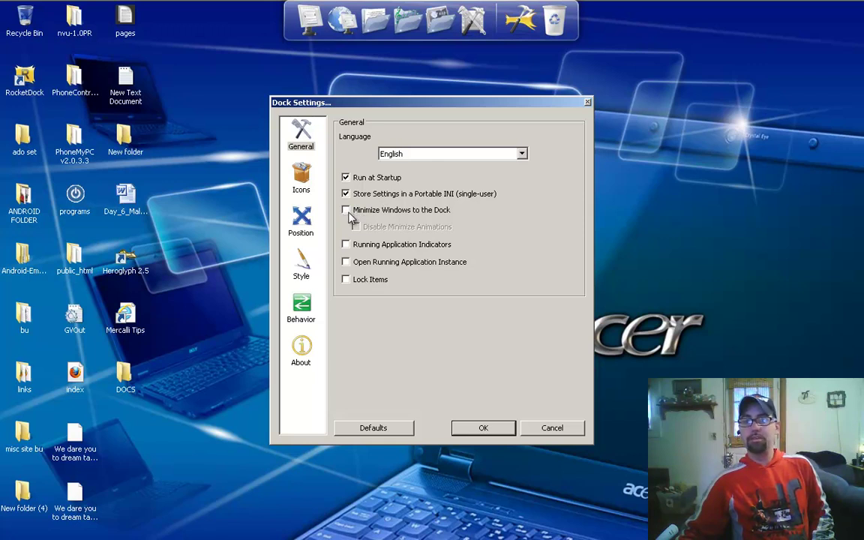
pyautogui.click(347, 211)
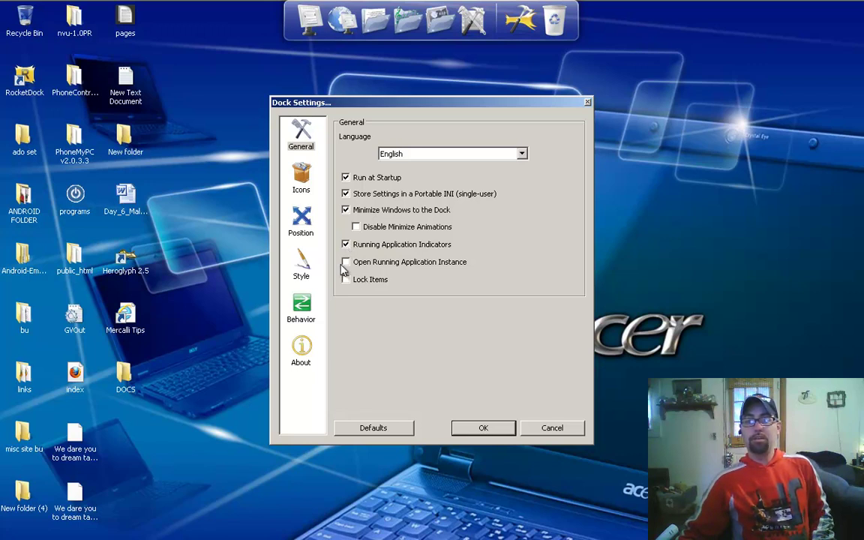
pyautogui.click(346, 264)
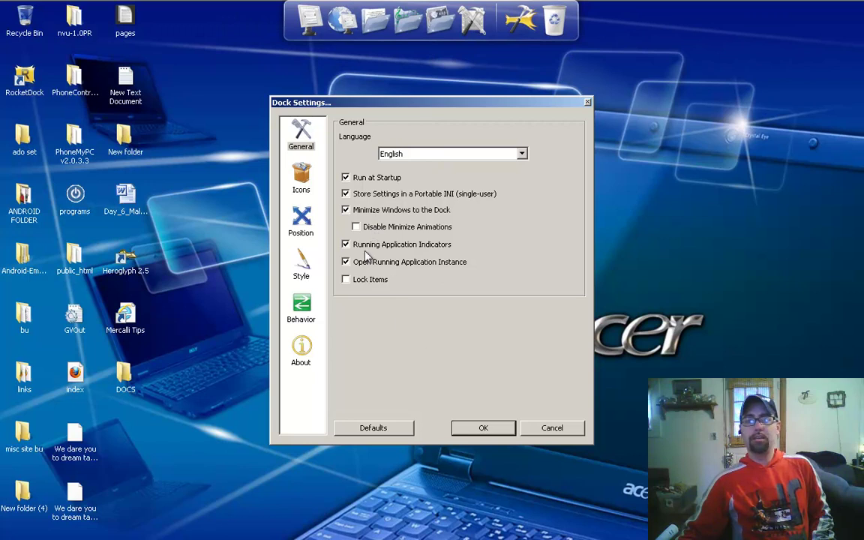
pyautogui.click(301, 180)
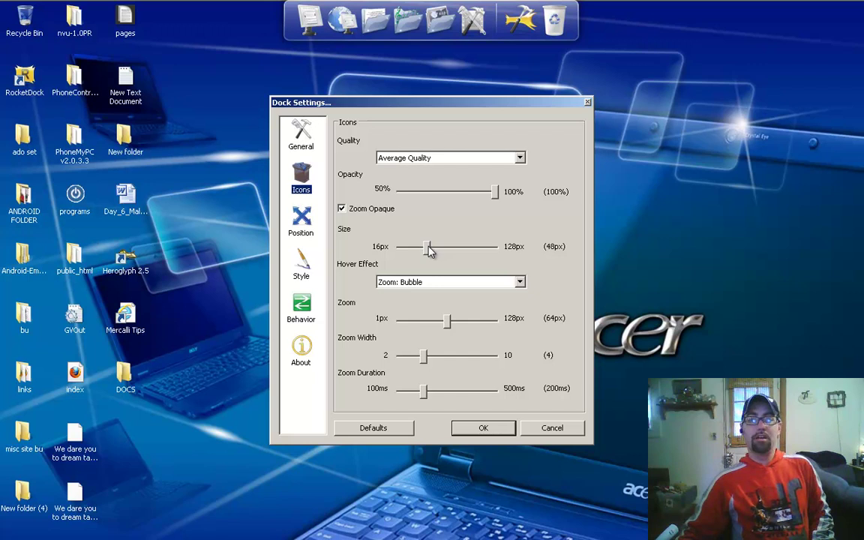
# Step: Enlarge the dock icons to 128px, then shrink them back down to 41px
pyautogui.moveTo(430, 250); pyautogui.dragTo(516, 248)
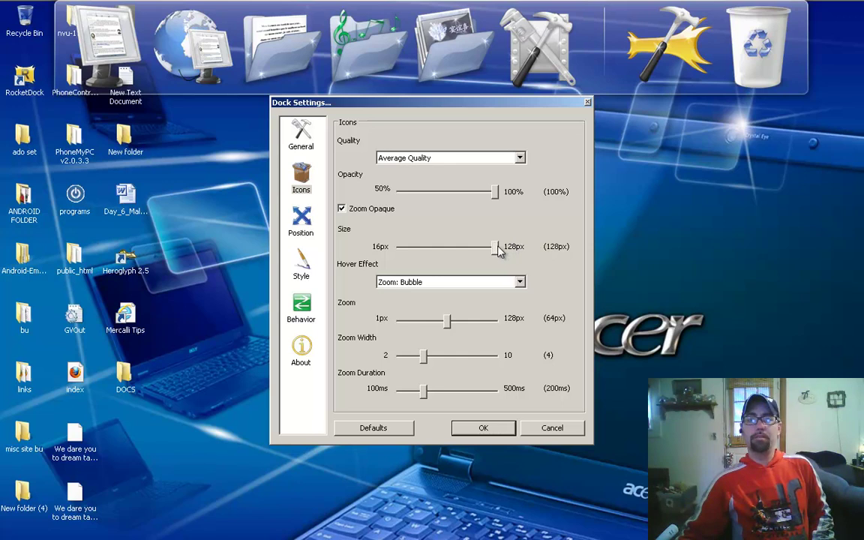
pyautogui.moveTo(497, 252); pyautogui.dragTo(496, 252)
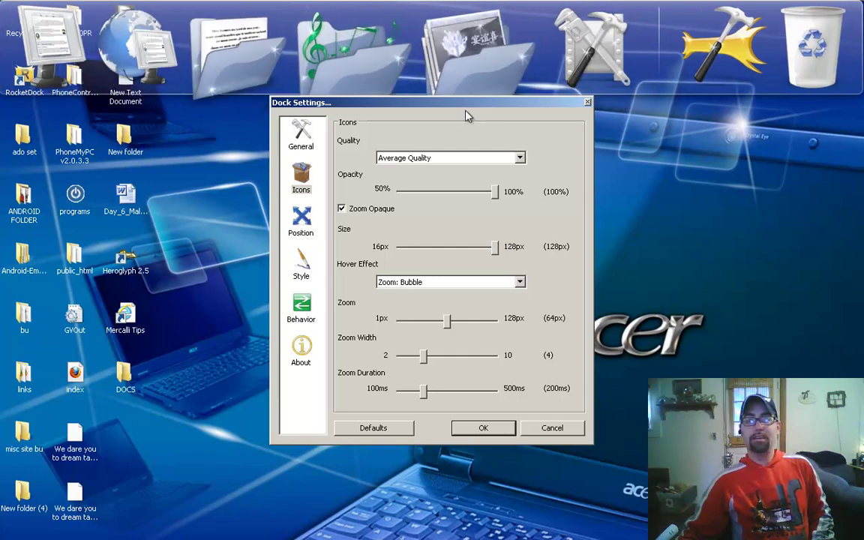
pyautogui.moveTo(497, 251); pyautogui.dragTo(425, 239)
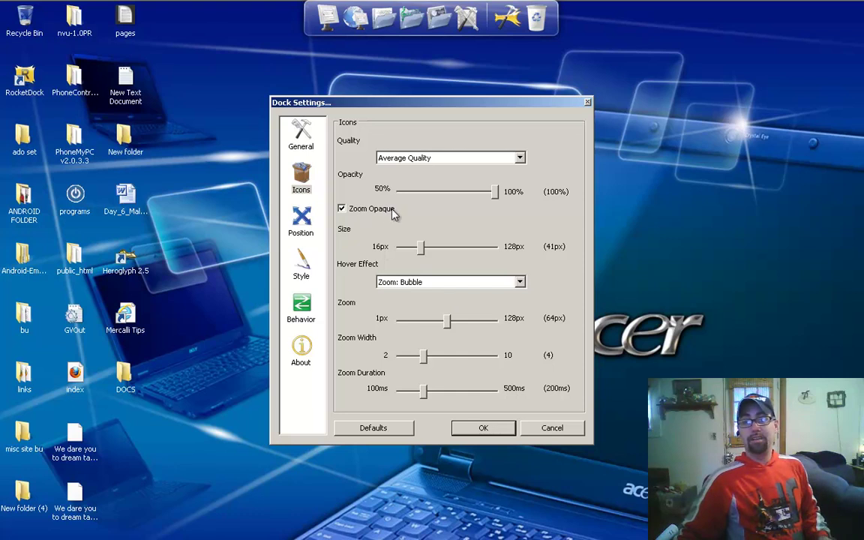
# Step: Set icon quality to High Quality (Slower) and the hover effect to Zoom: Flat
pyautogui.click(433, 161)
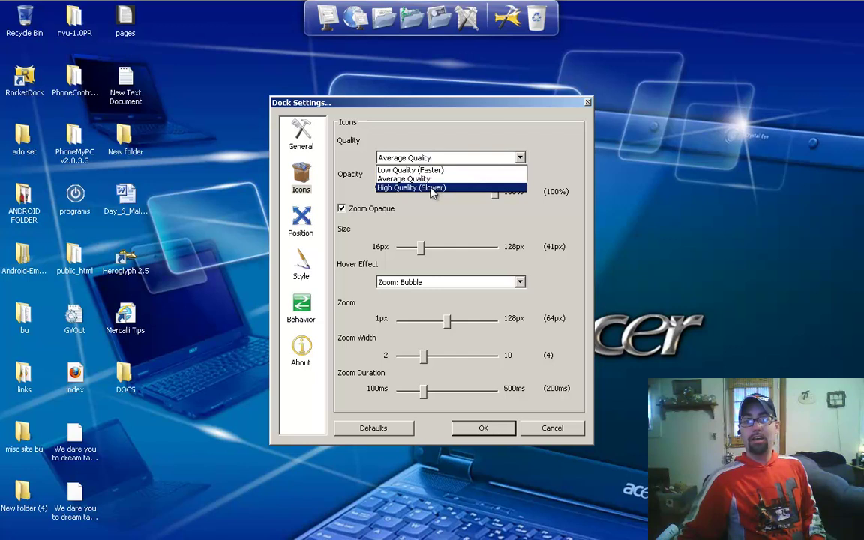
pyautogui.click(432, 189)
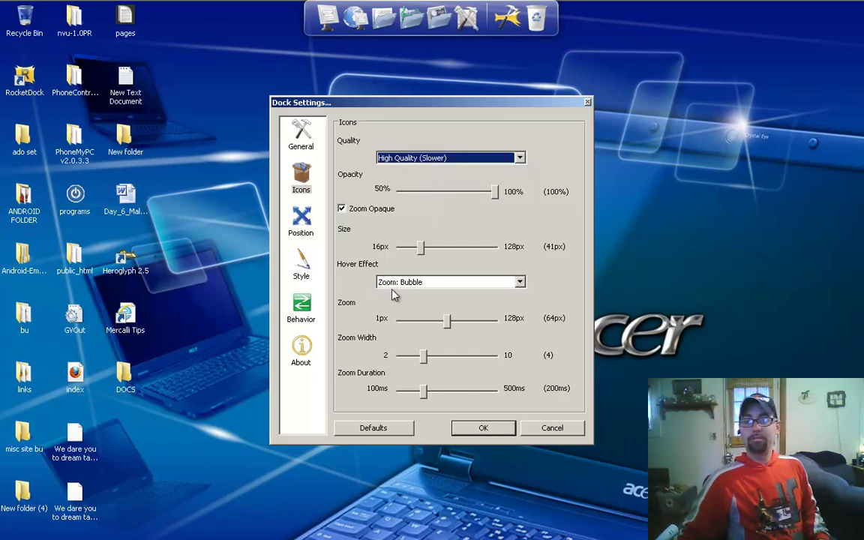
pyautogui.click(416, 285)
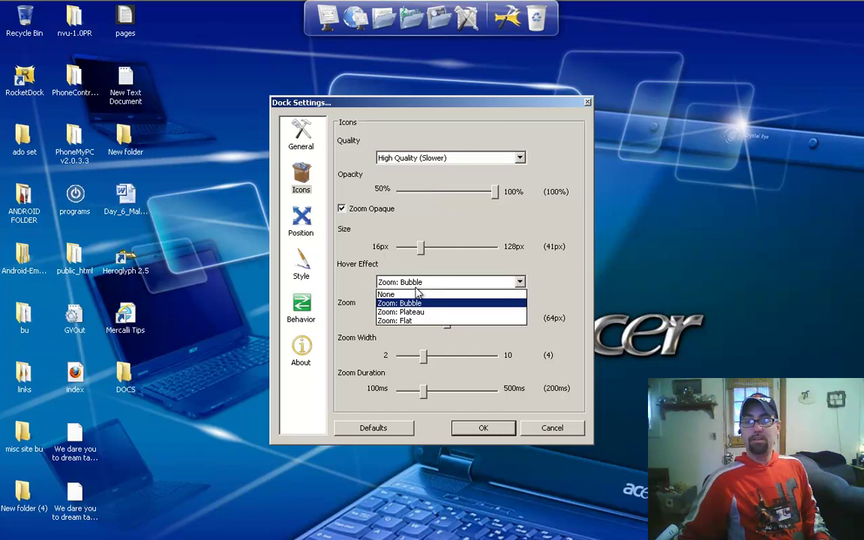
pyautogui.click(409, 312)
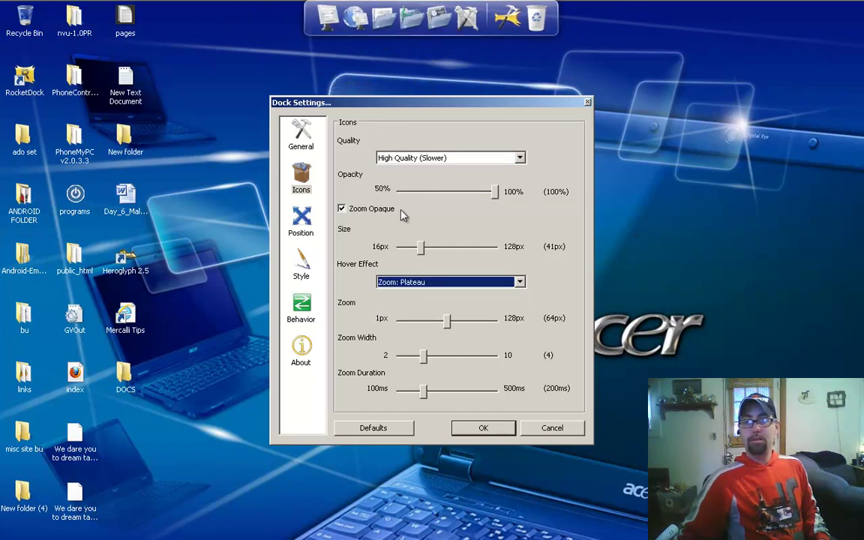
pyautogui.click(414, 284)
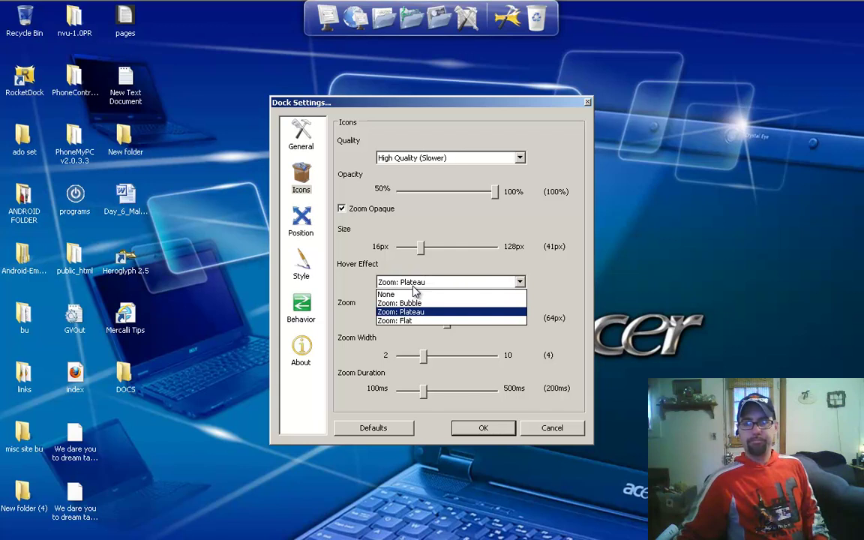
pyautogui.click(405, 321)
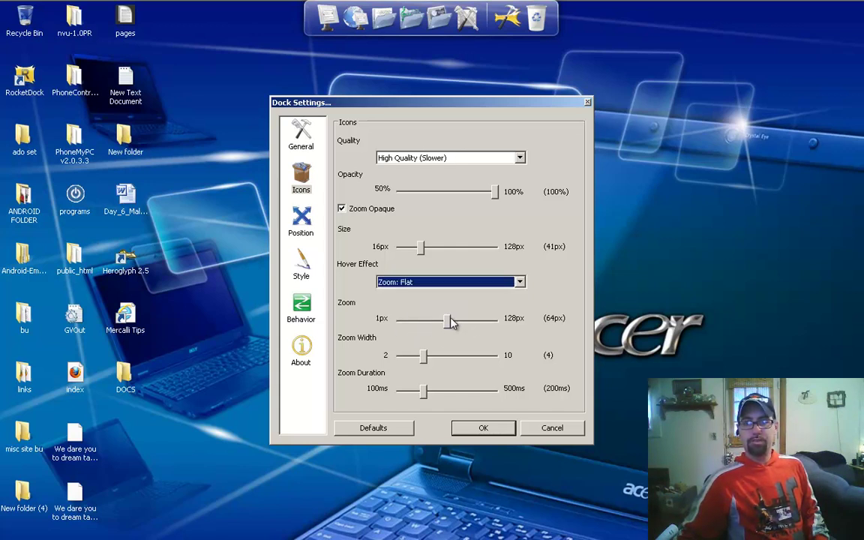
# Step: Raise the hover zoom to 128px and move the settings window away from the dock
pyautogui.moveTo(448, 322); pyautogui.dragTo(400, 321)
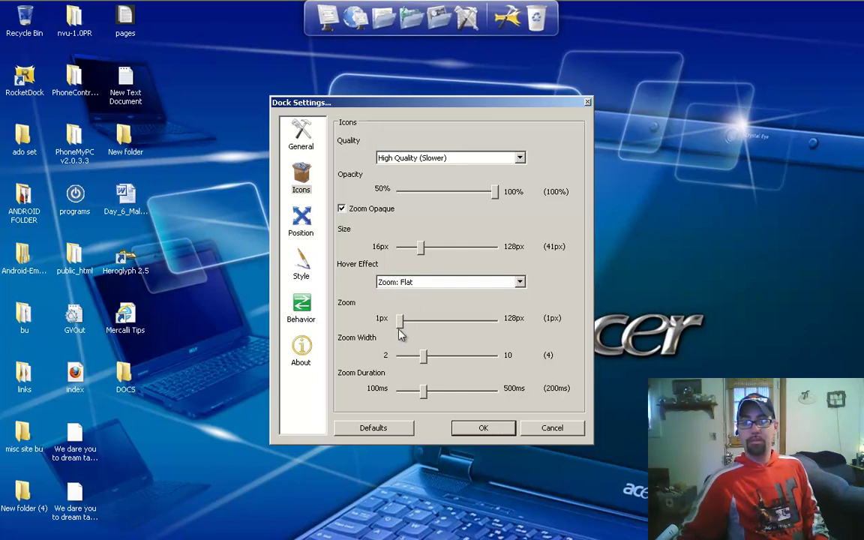
pyautogui.moveTo(400, 320); pyautogui.dragTo(522, 326)
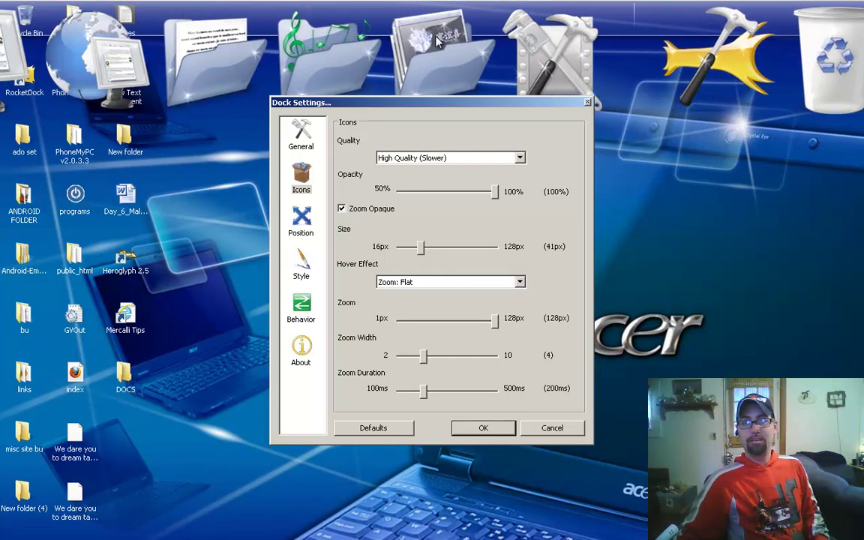
pyautogui.moveTo(398, 109); pyautogui.dragTo(461, 263)
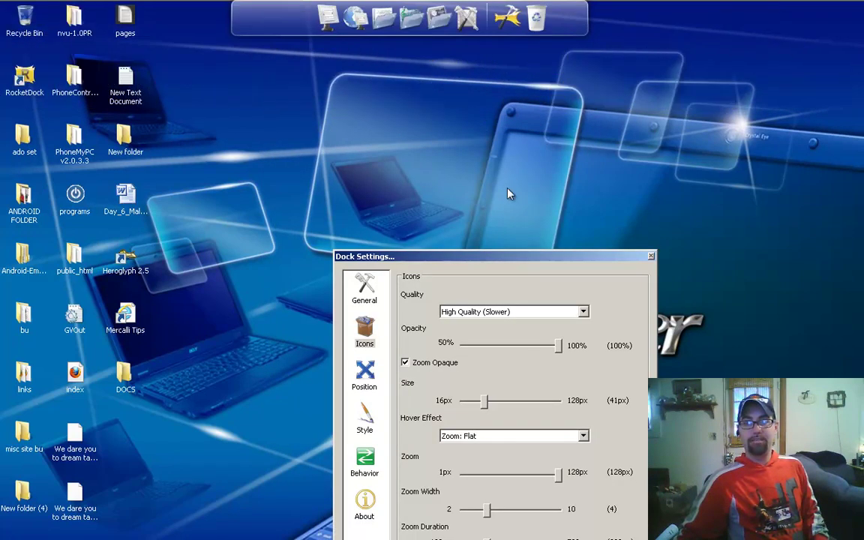
# Step: Try different hover zoom sizes and zoom width values of 10 and 2
pyautogui.moveTo(495, 260); pyautogui.dragTo(453, 136)
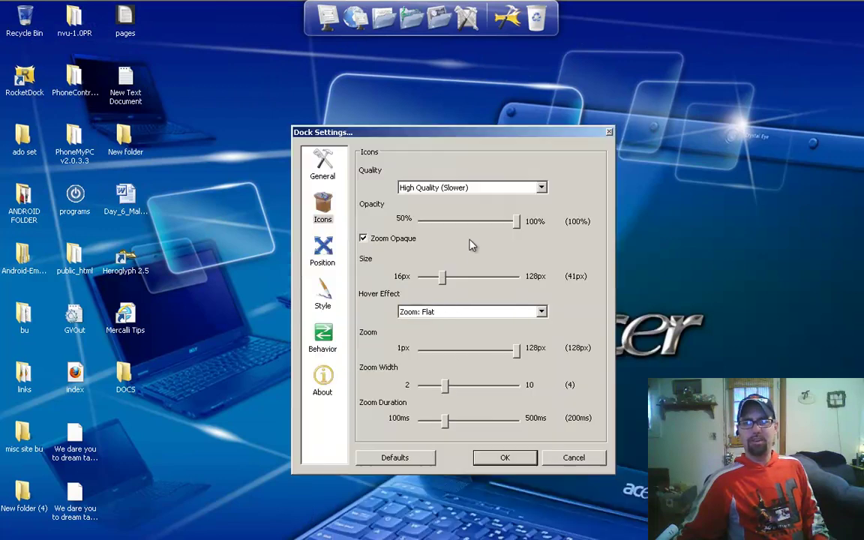
pyautogui.moveTo(517, 353); pyautogui.dragTo(449, 350)
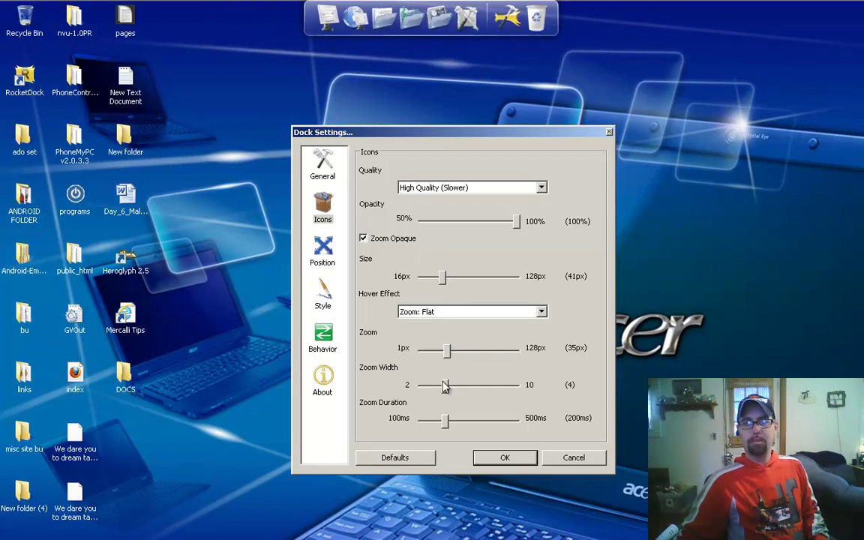
pyautogui.moveTo(450, 387); pyautogui.dragTo(518, 385)
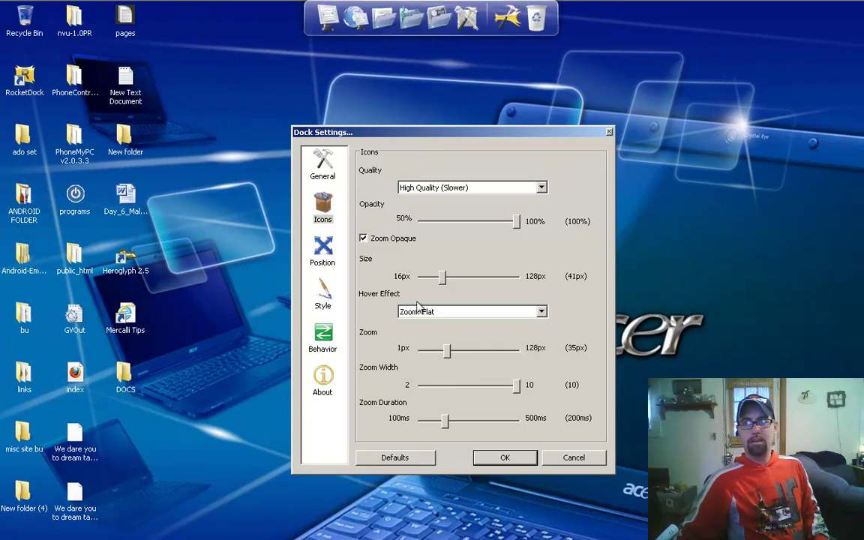
pyautogui.moveTo(516, 385); pyautogui.dragTo(419, 386)
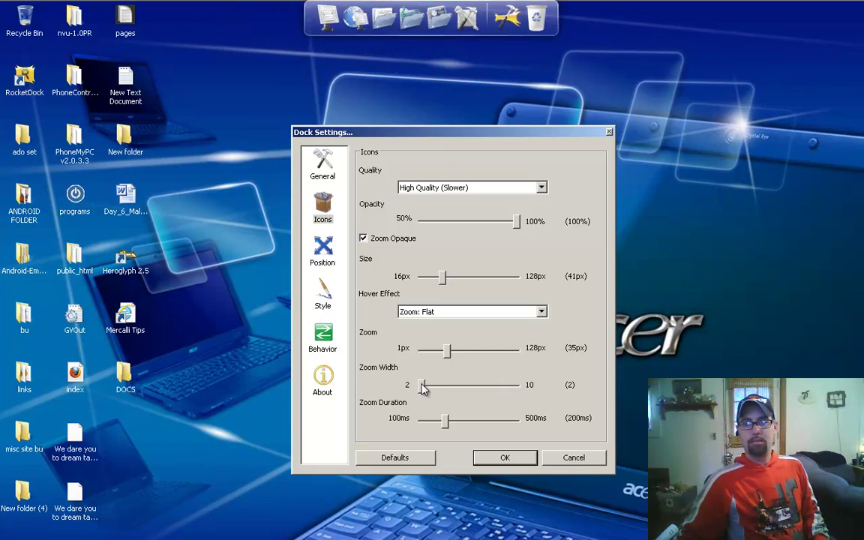
pyautogui.moveTo(447, 355); pyautogui.dragTo(458, 356)
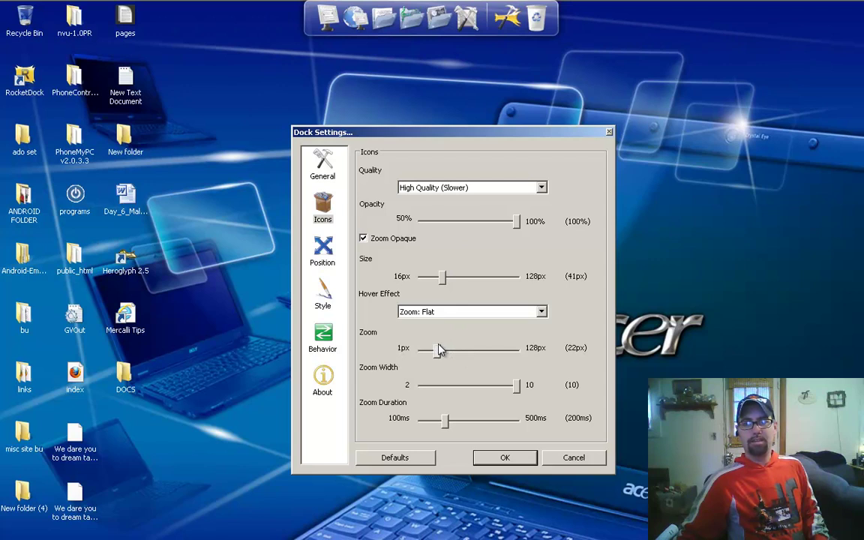
# Step: Switch the hover effect to Zoom: Bubble with 32px zoom and 500ms zoom duration
pyautogui.click(449, 312)
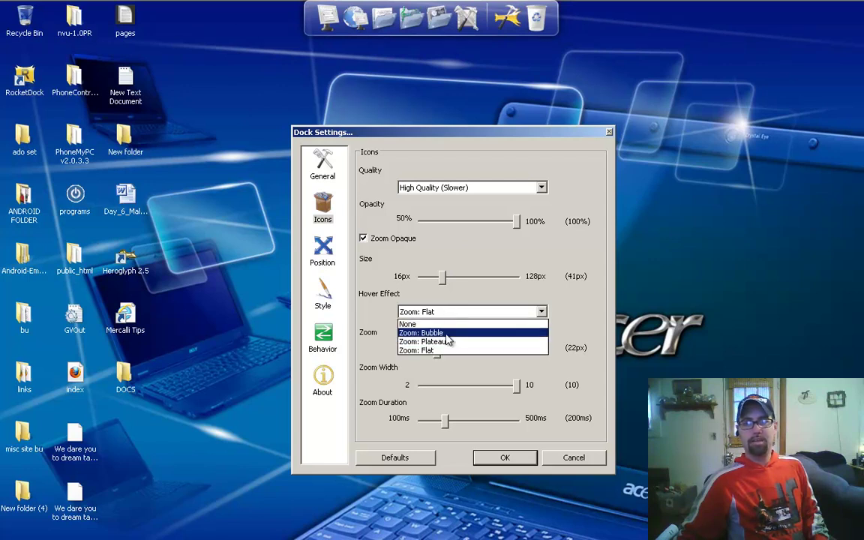
pyautogui.click(448, 341)
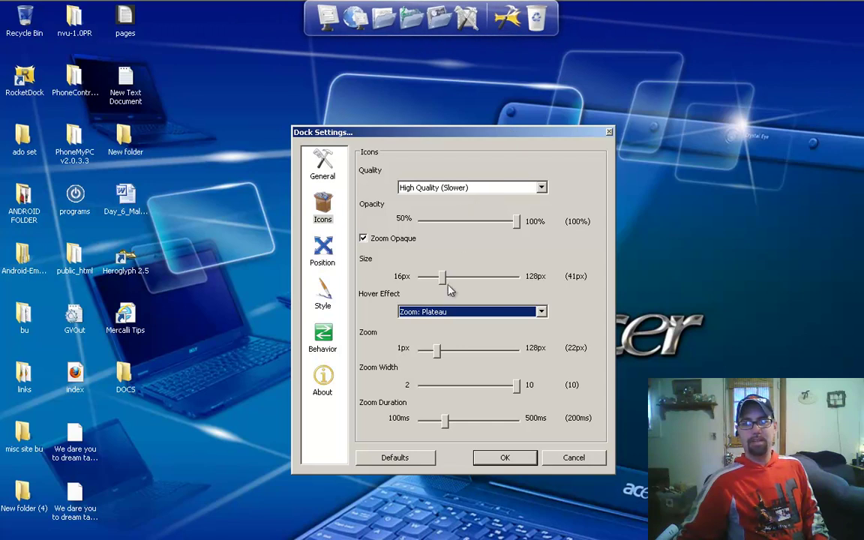
pyautogui.click(446, 315)
pyautogui.click(405, 331)
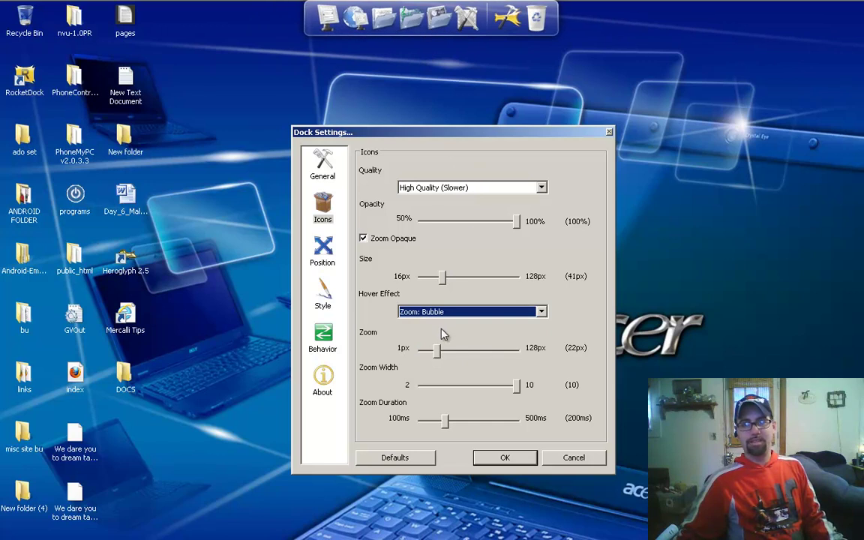
pyautogui.click(443, 353)
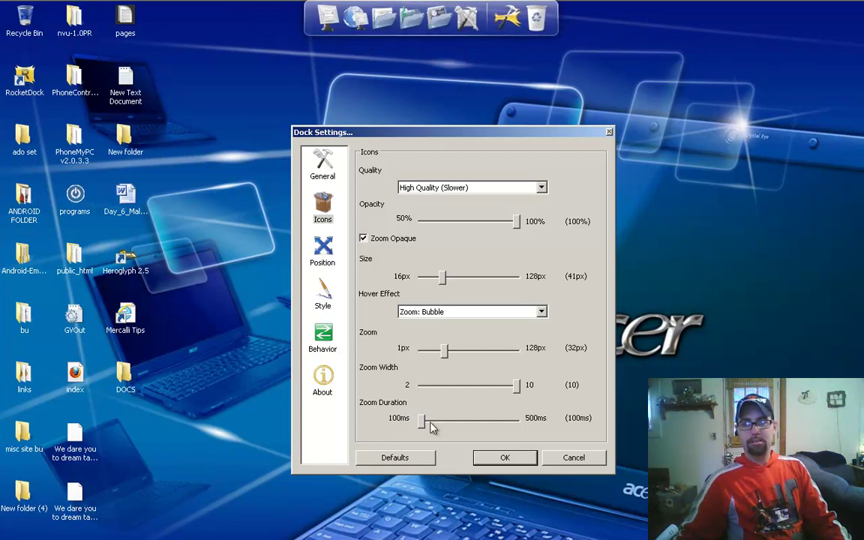
pyautogui.moveTo(424, 422); pyautogui.dragTo(519, 424)
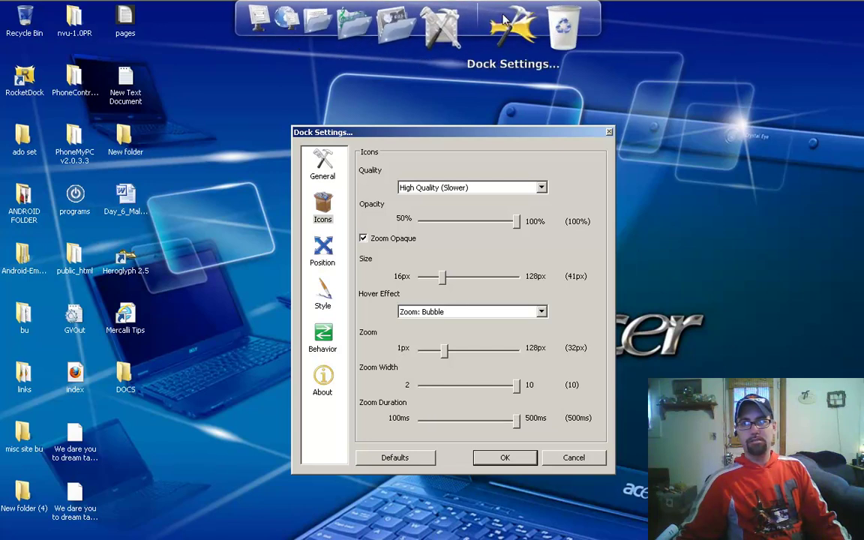
# Step: Restore the 100ms zoom duration and move the dock to the right screen edge
pyautogui.moveTo(520, 425); pyautogui.dragTo(395, 375)
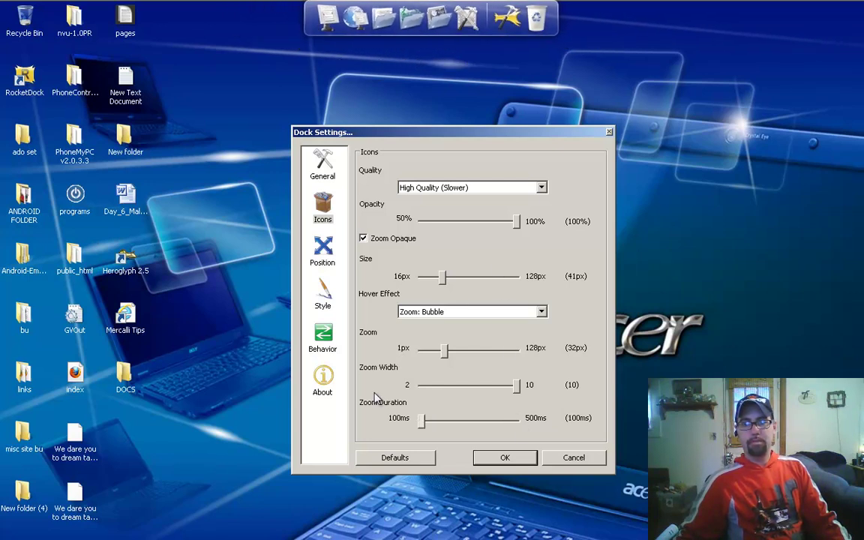
pyautogui.click(325, 256)
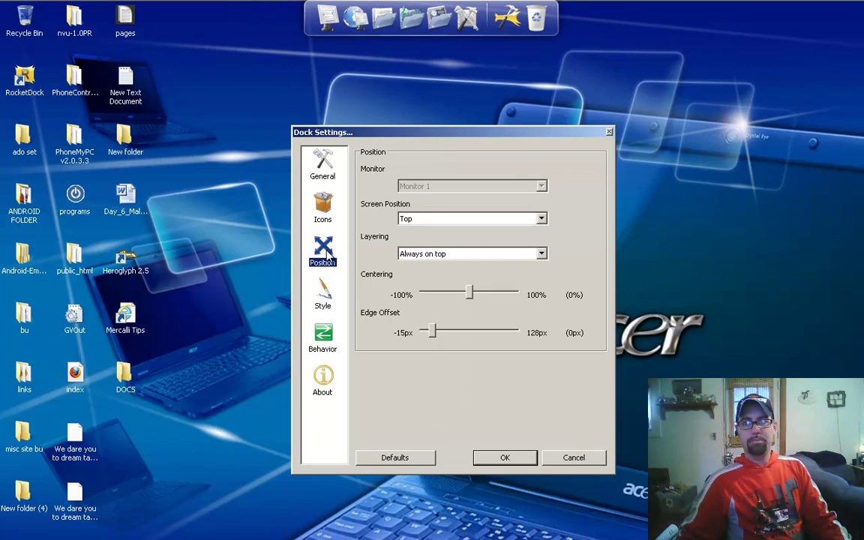
pyautogui.click(452, 219)
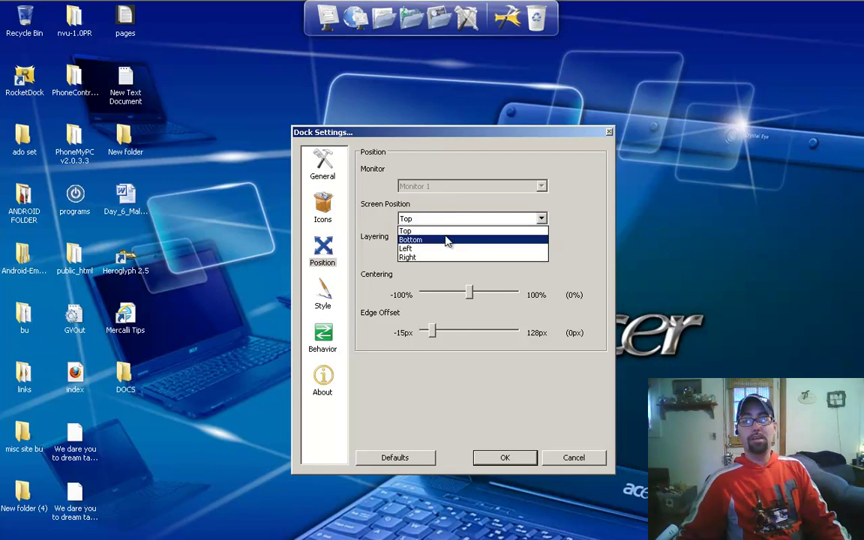
pyautogui.click(447, 240)
pyautogui.click(448, 219)
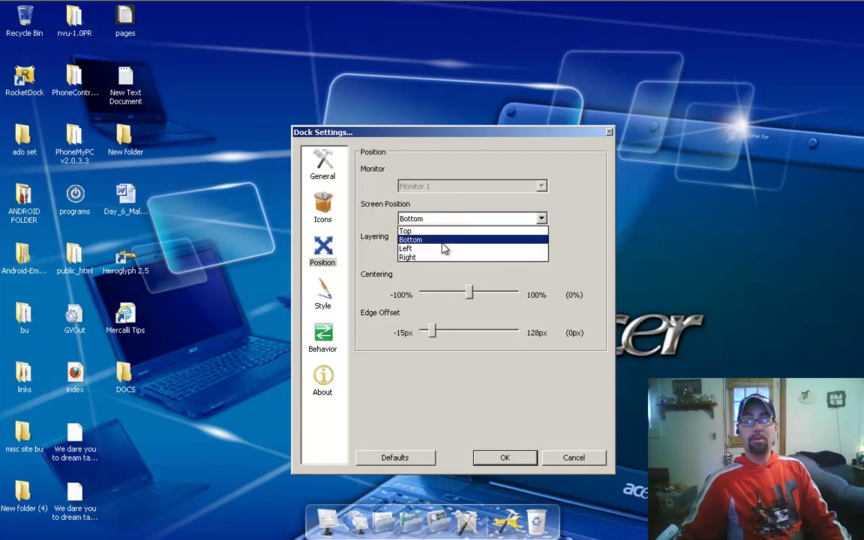
pyautogui.click(444, 248)
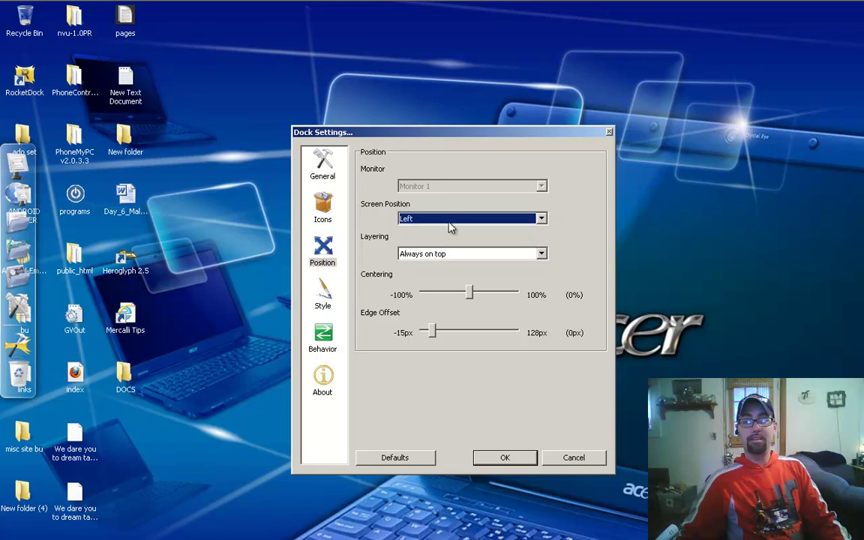
pyautogui.click(453, 219)
pyautogui.click(446, 260)
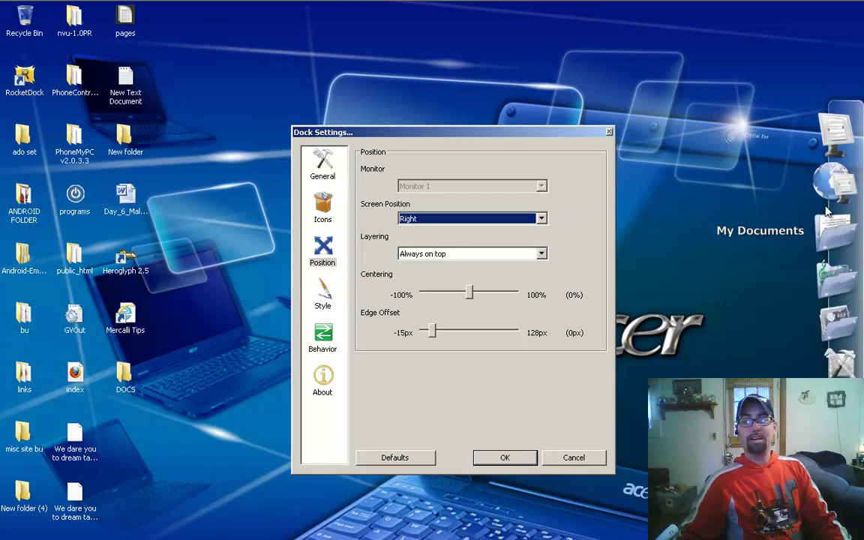
# Step: Move the Windows taskbar from the top edge to the left screen edge
pyautogui.moveTo(609, 4)
pyautogui.moveTo(602, 14); pyautogui.dragTo(129, 110)
pyautogui.moveTo(4, 170); pyautogui.dragTo(5, 160)
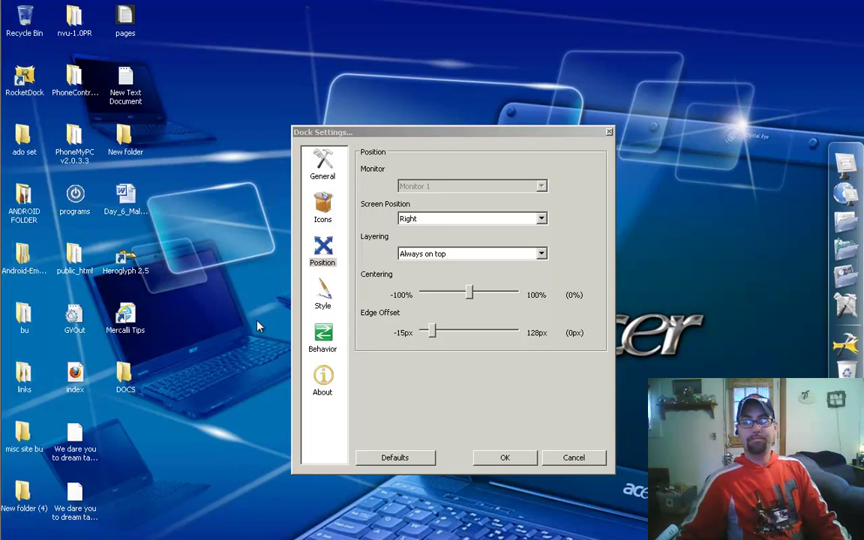
pyautogui.moveTo(1, 246)
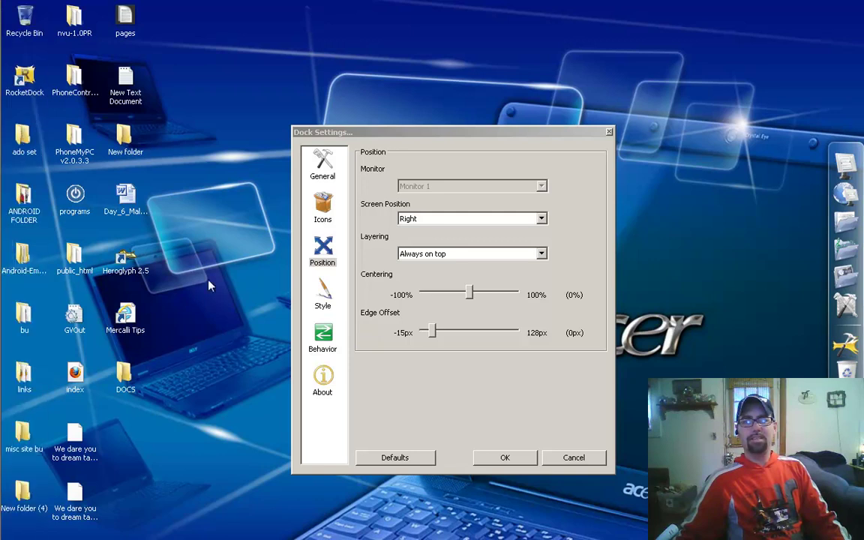
pyautogui.moveTo(2, 294)
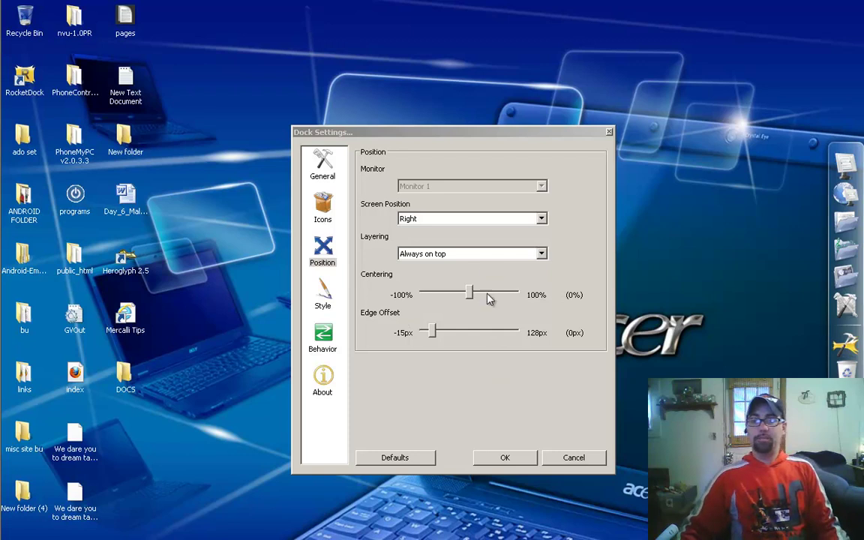
# Step: Set the dock layering to Normal
pyautogui.click(481, 256)
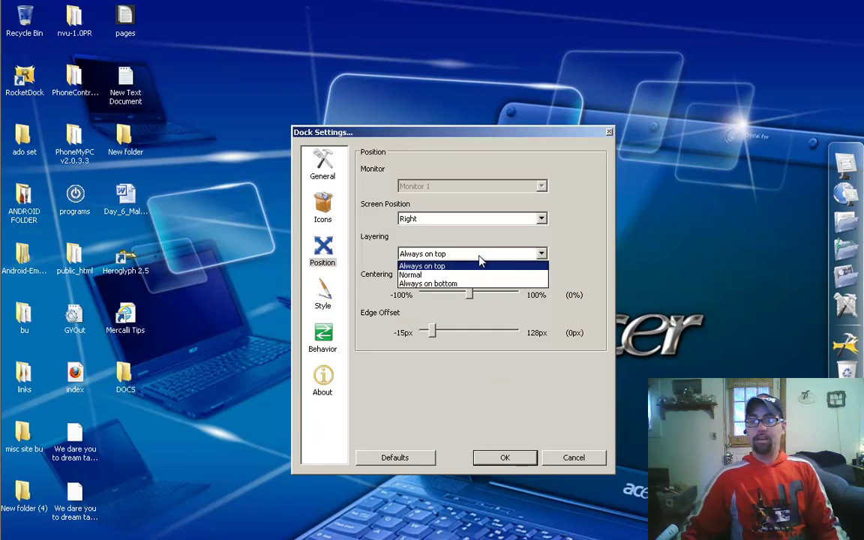
pyautogui.click(480, 277)
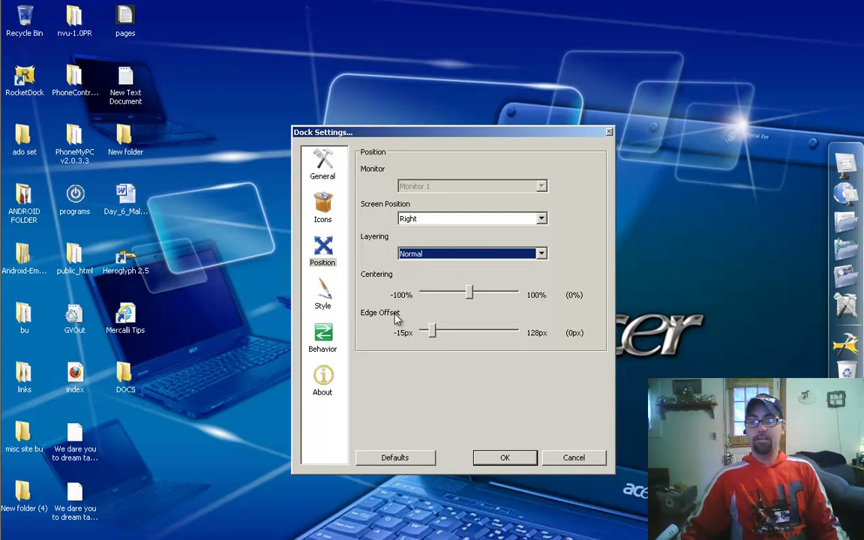
pyautogui.click(319, 289)
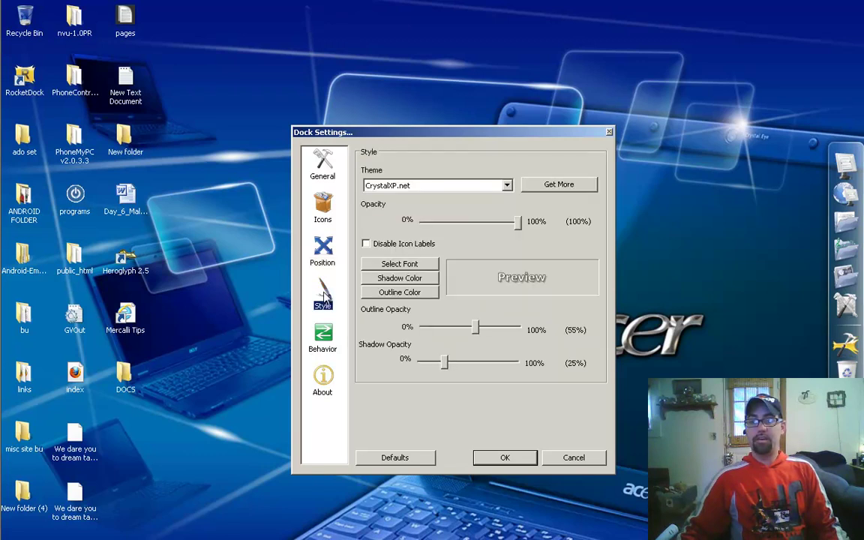
# Step: Try the ProtoGlass and then Aero Milk themes on the dock
pyautogui.click(507, 188)
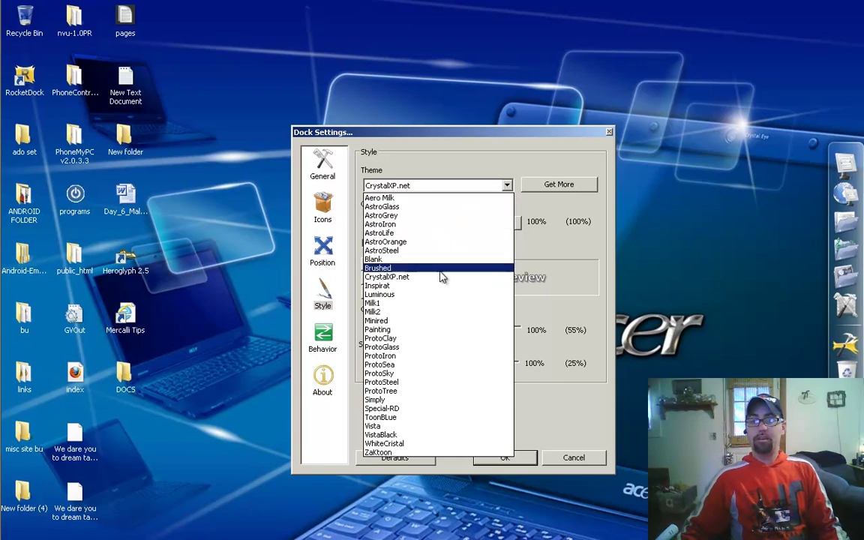
pyautogui.click(408, 348)
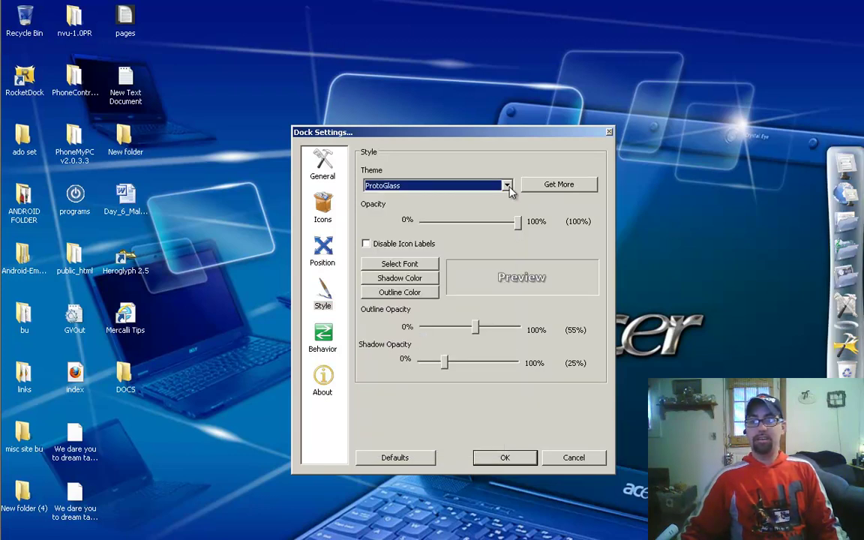
pyautogui.click(508, 186)
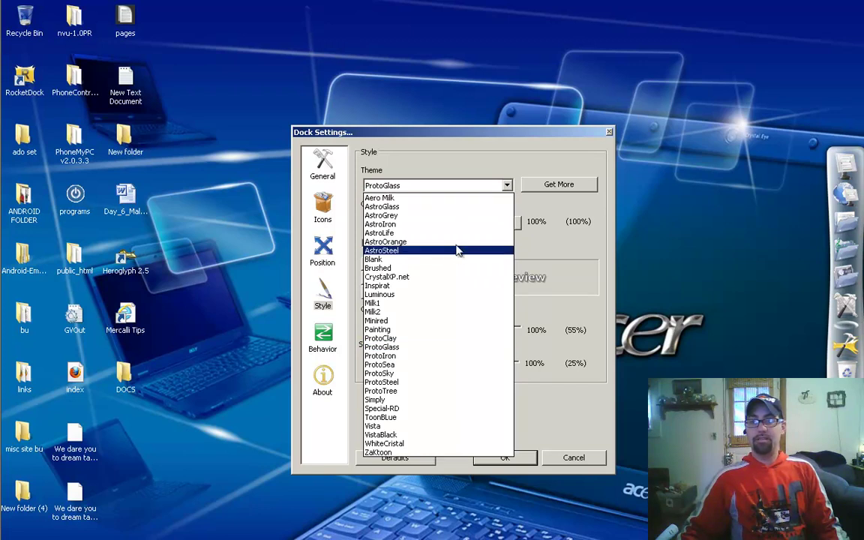
pyautogui.click(455, 199)
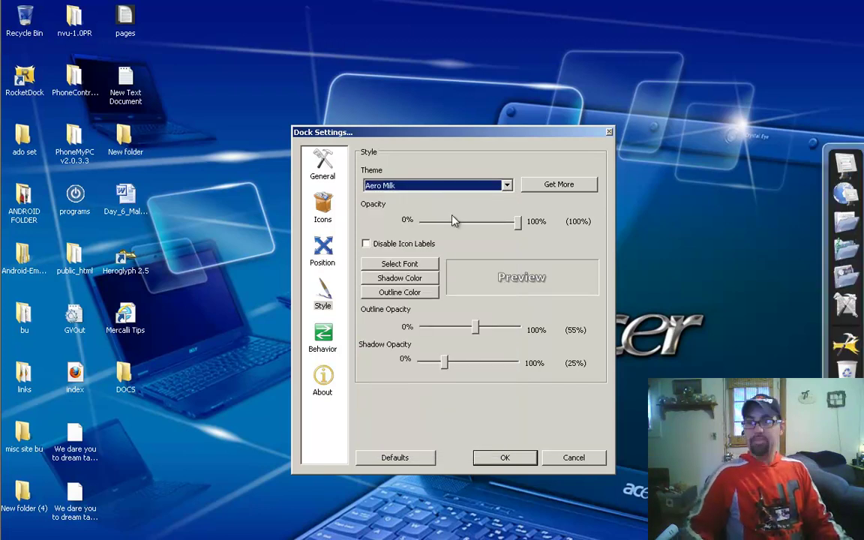
# Step: Preview themes from AstroGrey through ZaKtoon and AstroSteel, ending on Blank
pyautogui.press('Down')
pyautogui.press('Down')
pyautogui.press('Down')
pyautogui.press('Down')
pyautogui.press('Down')
pyautogui.press('Down')
pyautogui.press('Down')
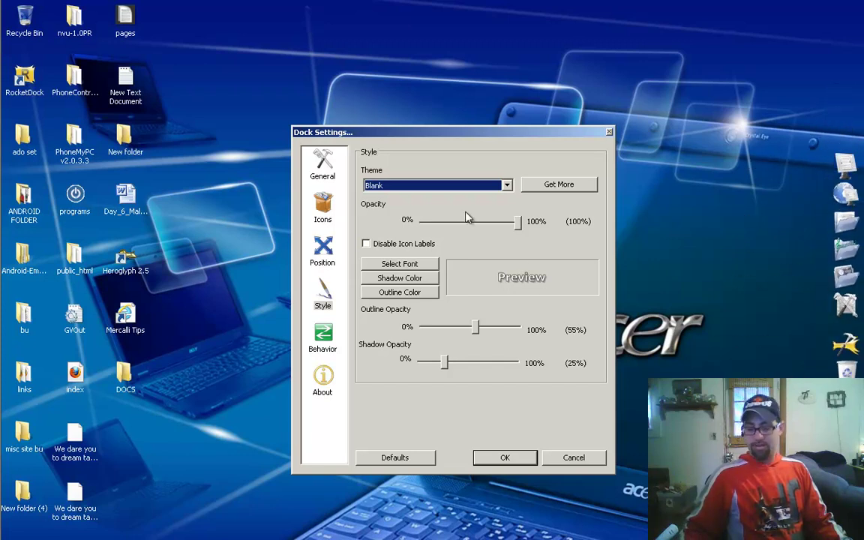
pyautogui.press('Down')
pyautogui.press('Down')
pyautogui.press('Down')
pyautogui.press('Down')
pyautogui.press('Down')
pyautogui.press('Down')
pyautogui.press('Down')
pyautogui.press('Down')
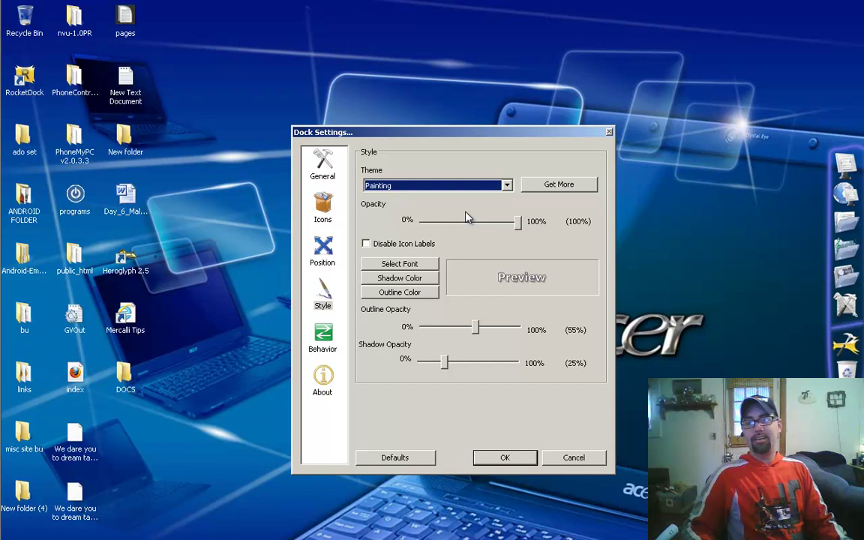
pyautogui.press('Down')
pyautogui.press('Down')
pyautogui.press('Down')
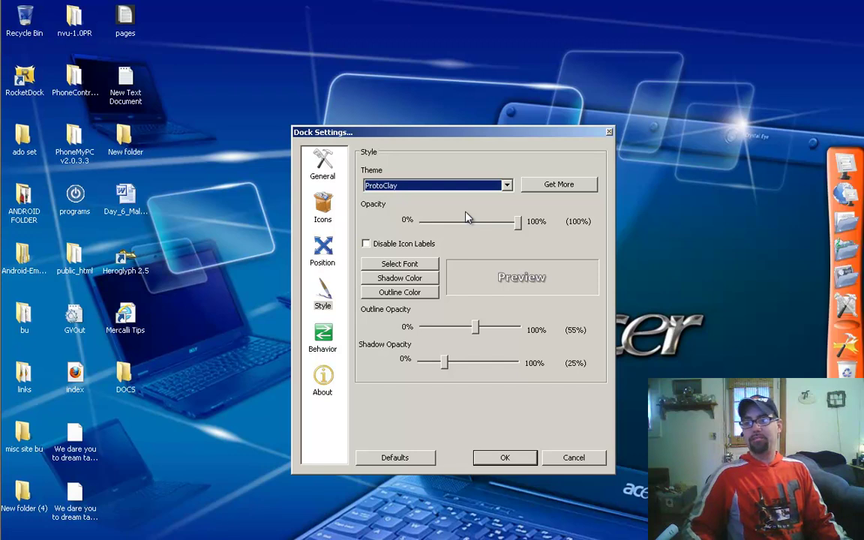
pyautogui.press('Down')
pyautogui.press('Down')
pyautogui.press('Down')
pyautogui.press('Down')
pyautogui.press('Down')
pyautogui.press('Up')
pyautogui.press('Up')
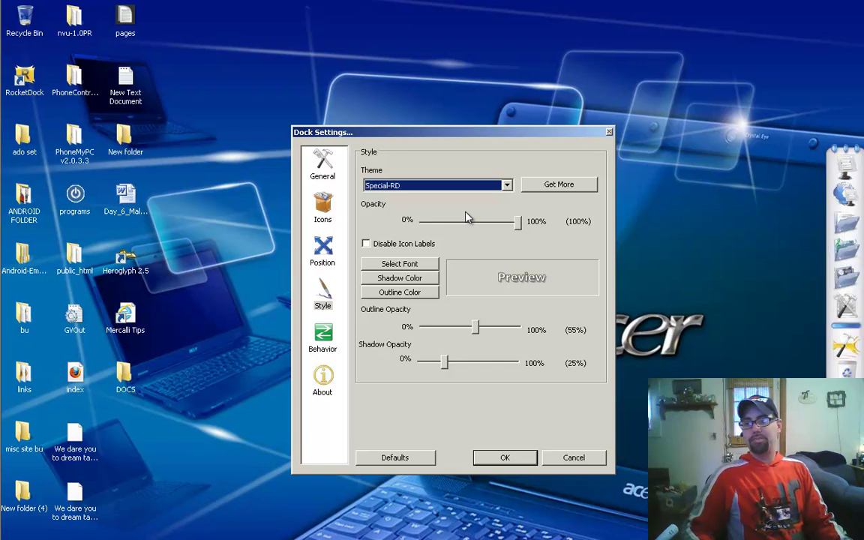
pyautogui.press('Down')
pyautogui.press('Down')
pyautogui.press('Down')
pyautogui.press('Down')
pyautogui.press('Down')
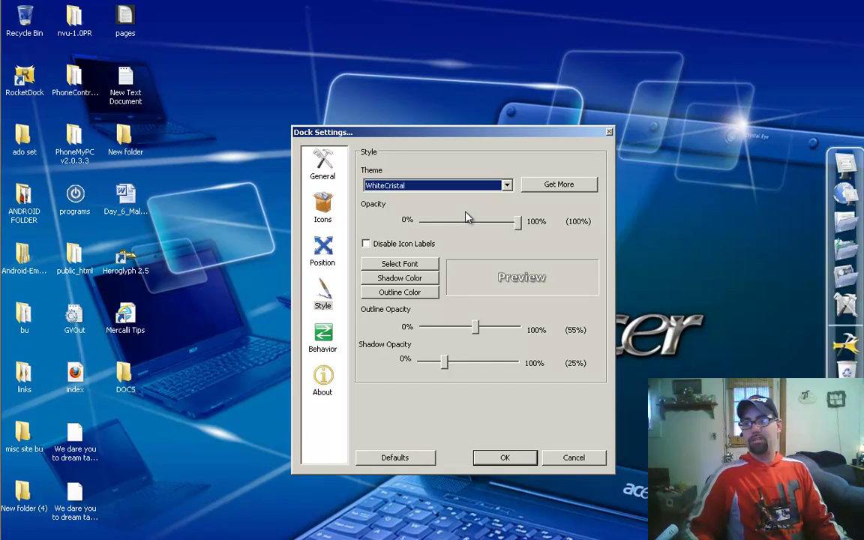
pyautogui.press('Down')
pyautogui.press('Down')
pyautogui.press('Down')
pyautogui.press('Down')
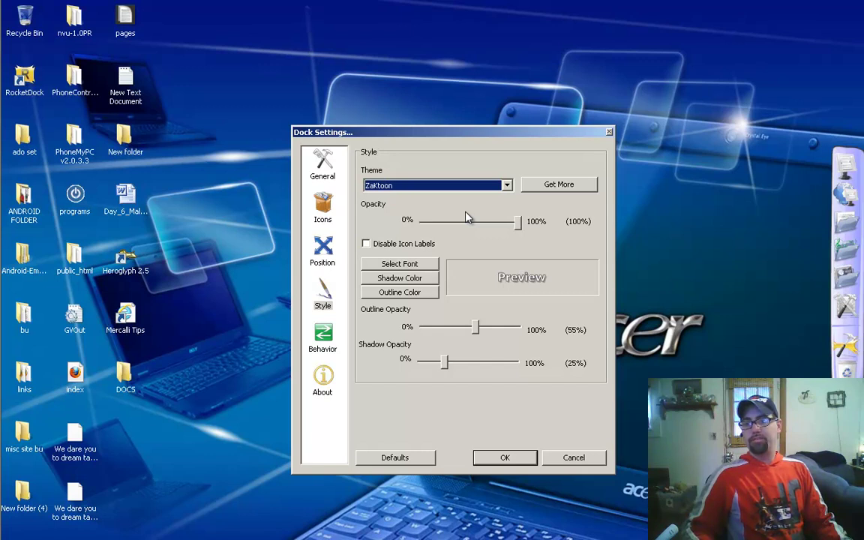
pyautogui.press('Down')
pyautogui.press('Down')
pyautogui.press('Down')
pyautogui.press('Down')
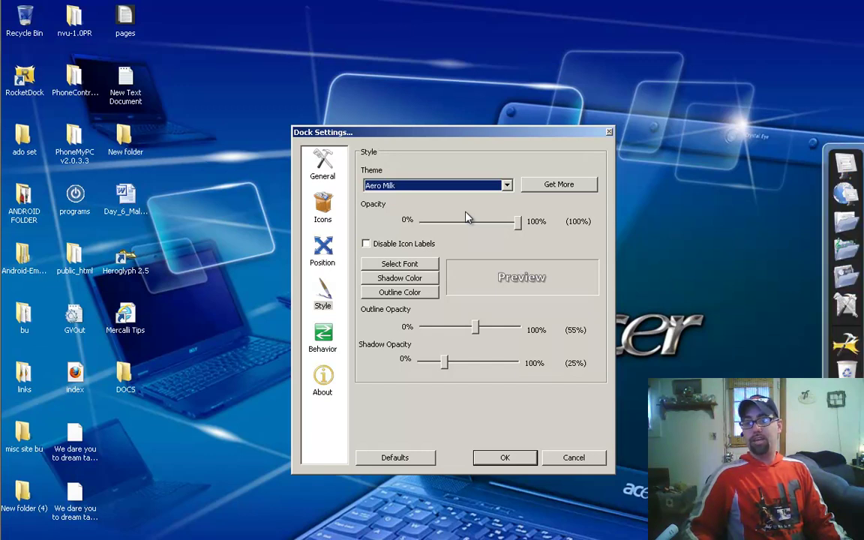
pyautogui.press('Down')
pyautogui.press('Down')
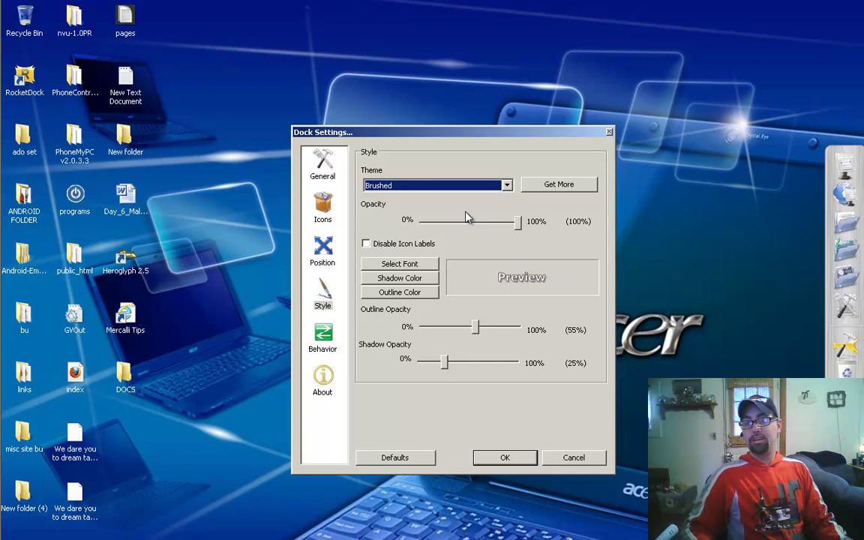
pyautogui.press('Down')
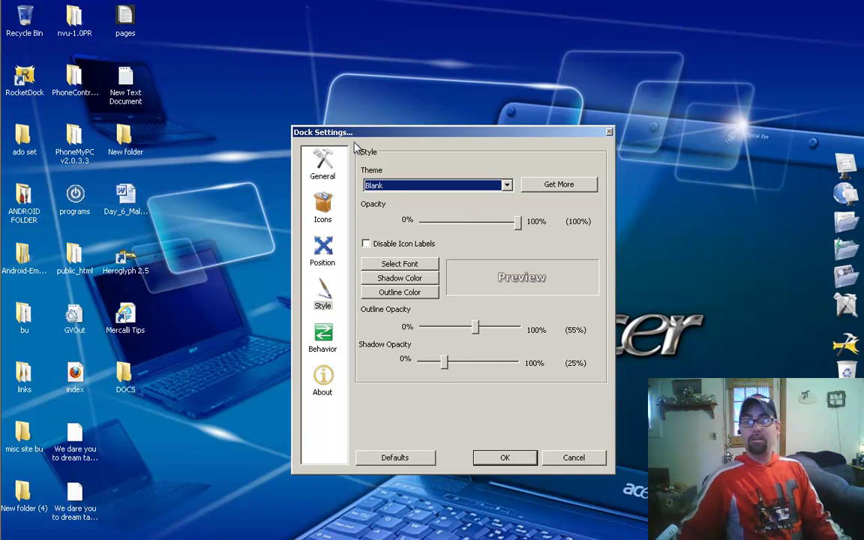
# Step: Open the online gallery of extra dock skins and shift the settings window aside
pyautogui.click(556, 186)
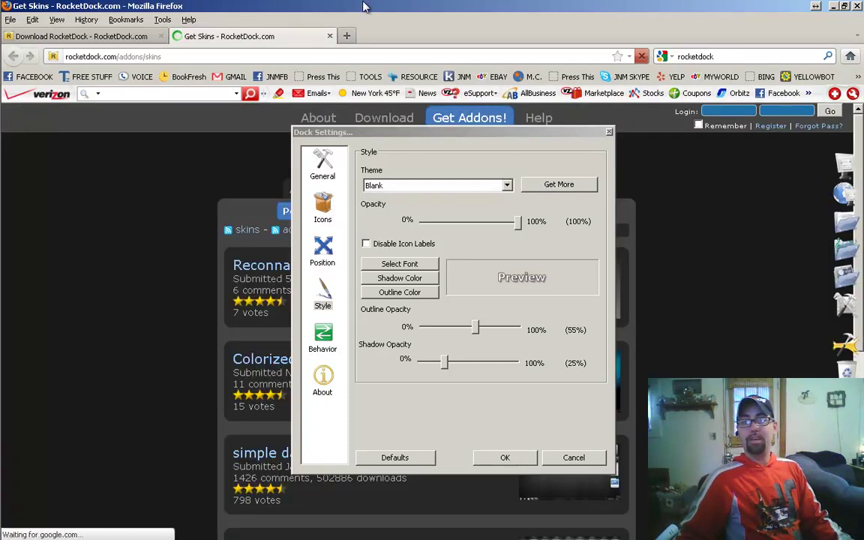
pyautogui.moveTo(440, 138); pyautogui.dragTo(151, 165)
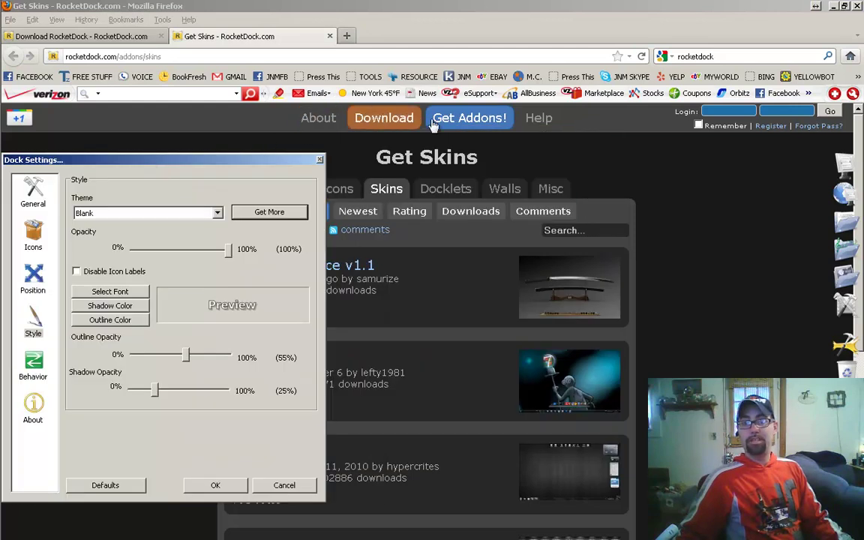
pyautogui.moveTo(274, 165); pyautogui.dragTo(363, 156)
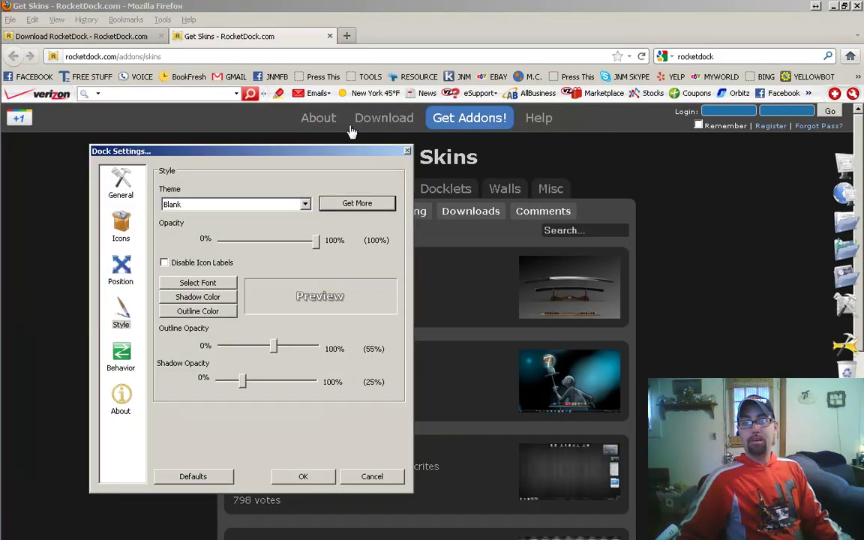
# Step: Close the skins page, minimize Firefox, and reposition Dock Settings on the desktop
pyautogui.click(330, 38)
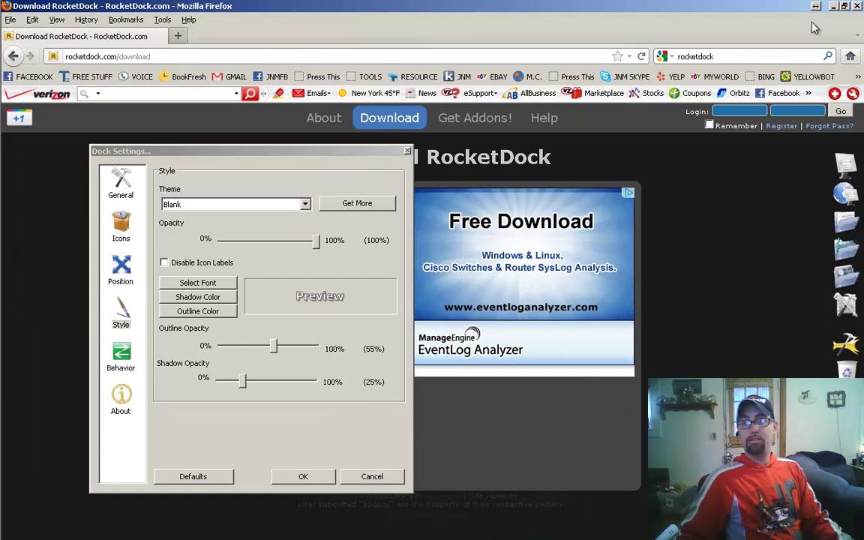
pyautogui.click(832, 7)
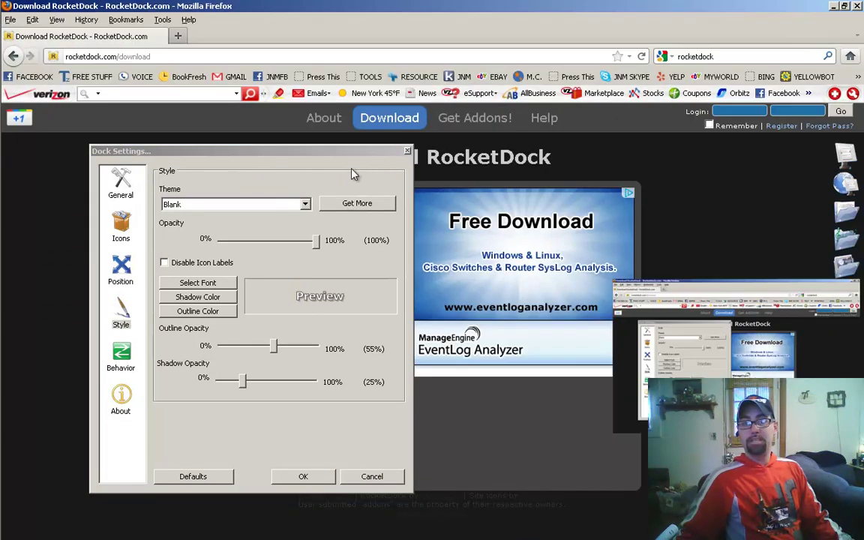
pyautogui.moveTo(273, 162); pyautogui.dragTo(442, 70)
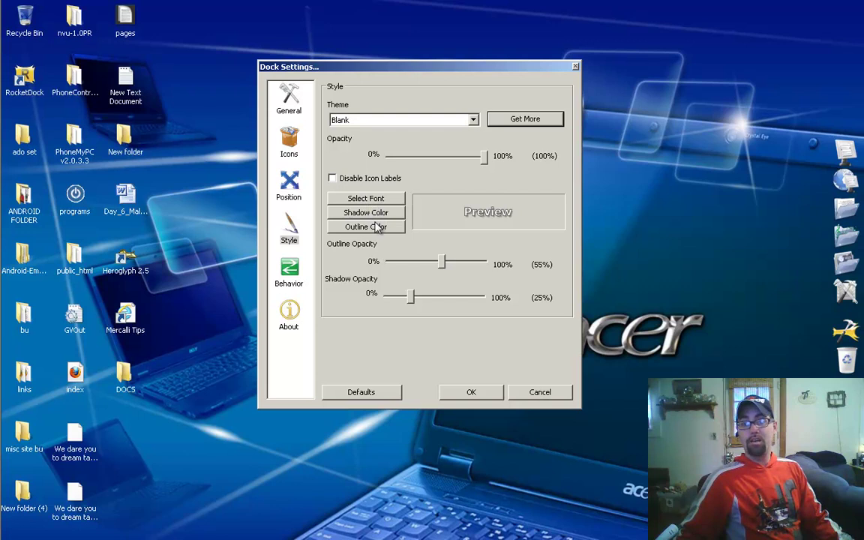
# Step: Change the icon label font to Clarendon Blk BT, Black Oblique, size 10
pyautogui.click(381, 199)
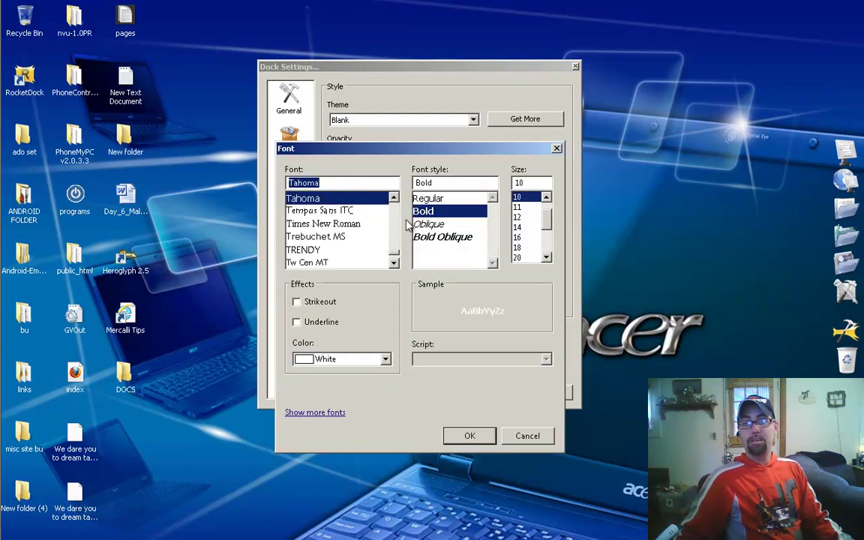
pyautogui.click(441, 237)
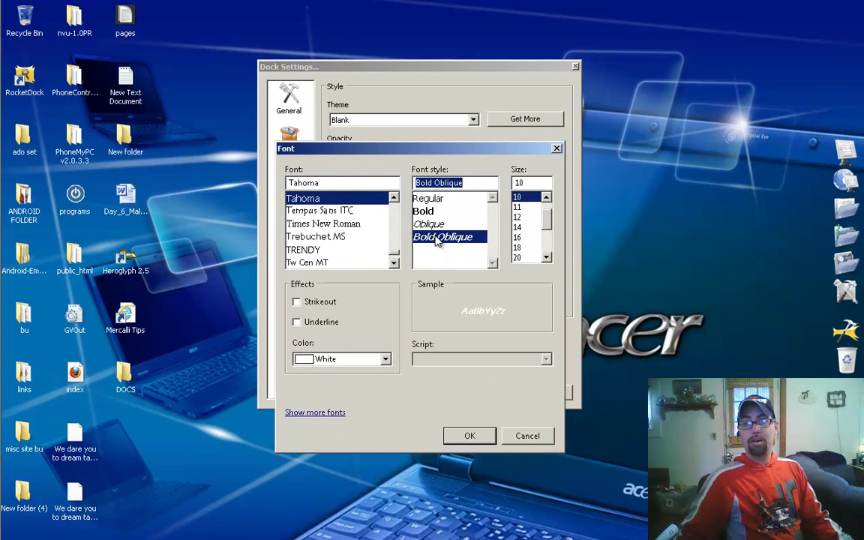
pyautogui.click(394, 263)
pyautogui.click(388, 261)
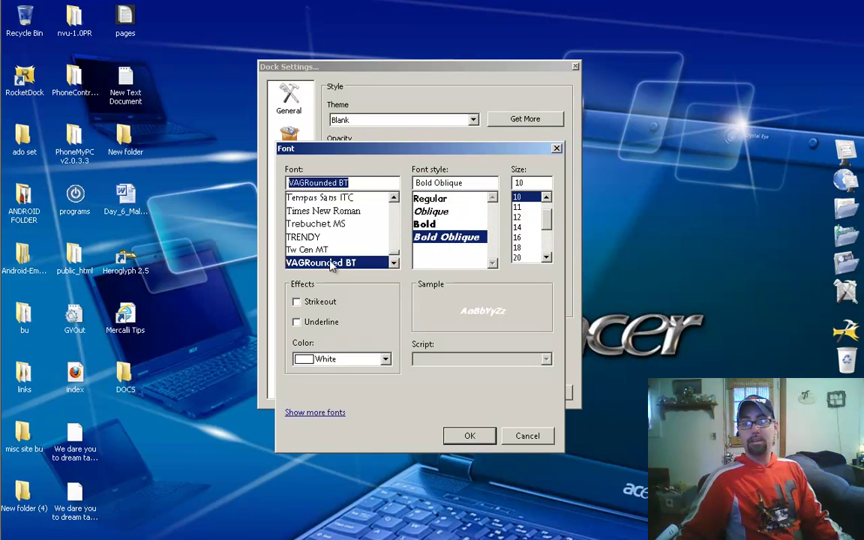
pyautogui.moveTo(388, 258); pyautogui.dragTo(402, 198)
pyautogui.scroll(-2, 321, 207)
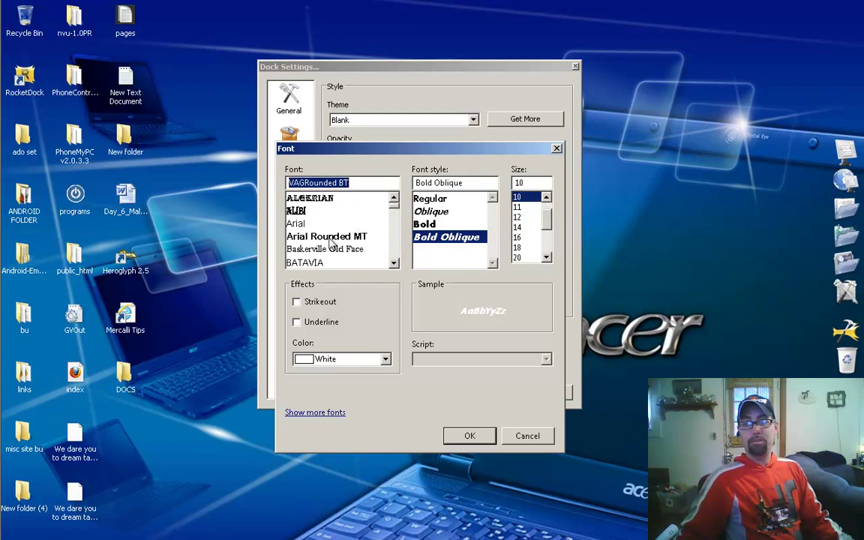
pyautogui.scroll(-4, 330, 242)
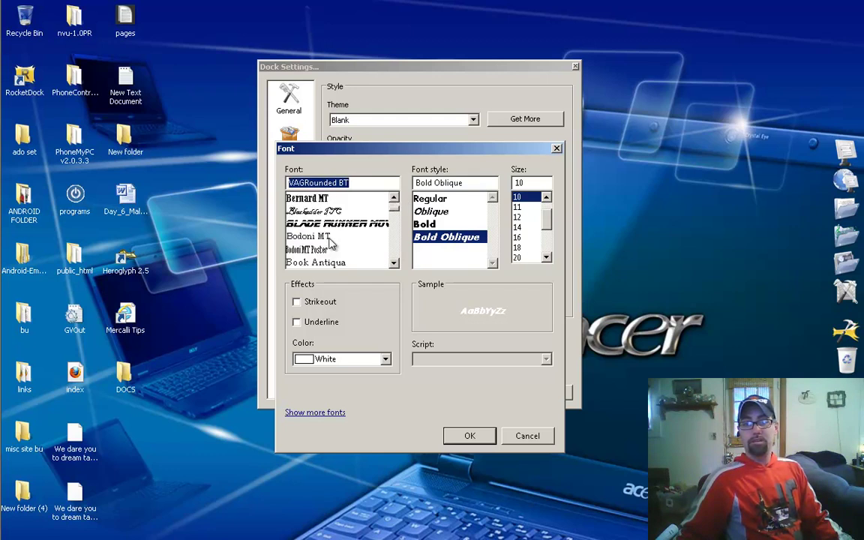
pyautogui.scroll(-1, 333, 244)
pyautogui.scroll(-5, 330, 242)
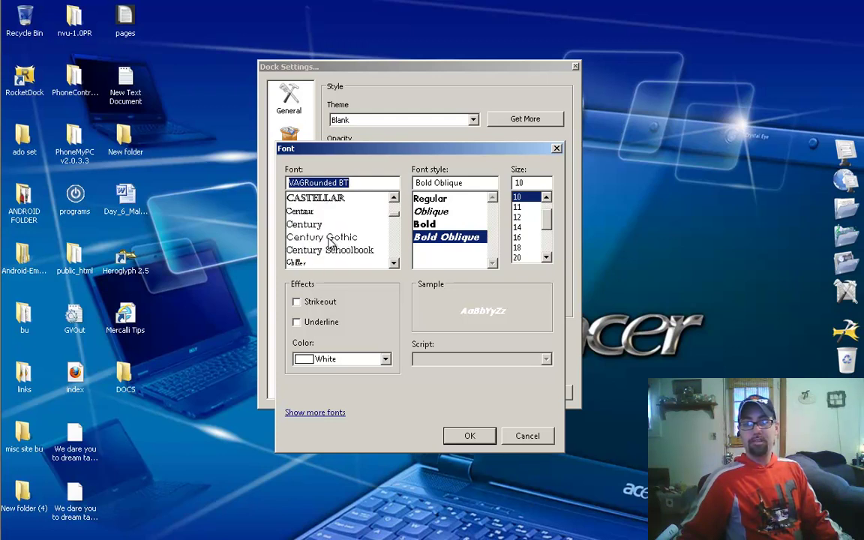
pyautogui.scroll(-1, 330, 243)
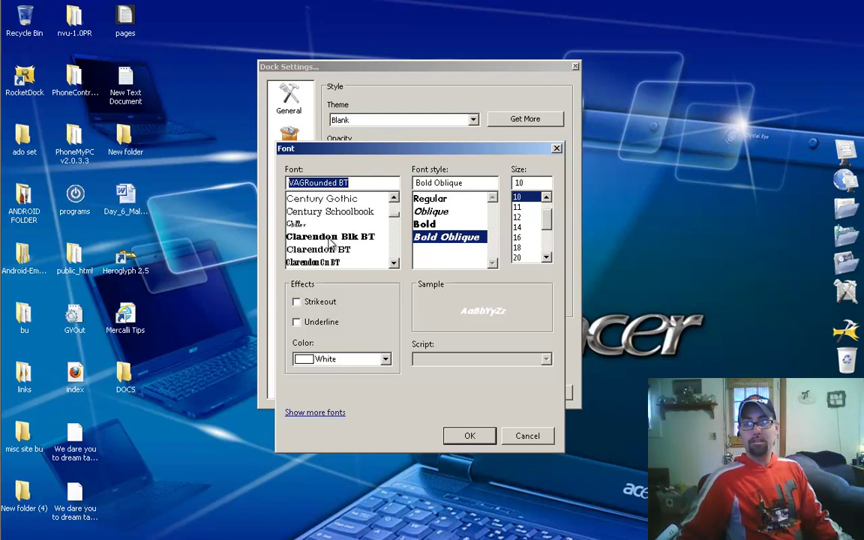
pyautogui.click(340, 237)
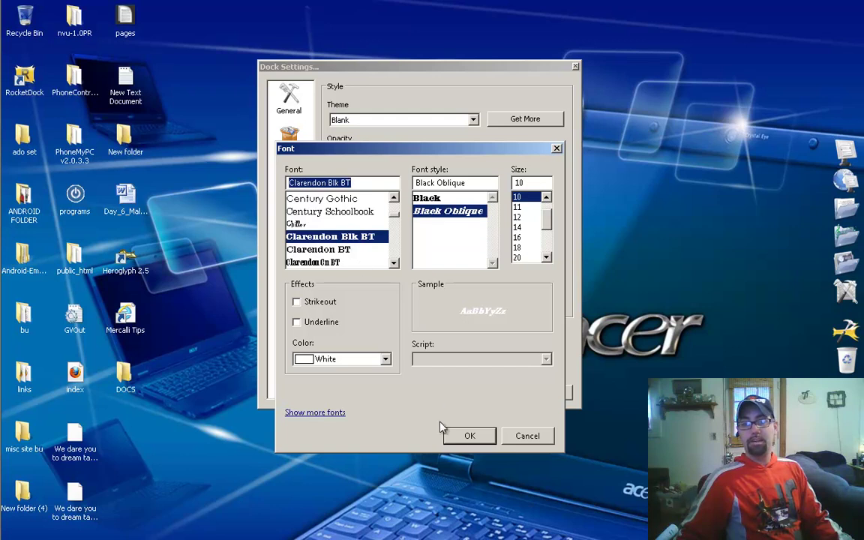
pyautogui.click(466, 441)
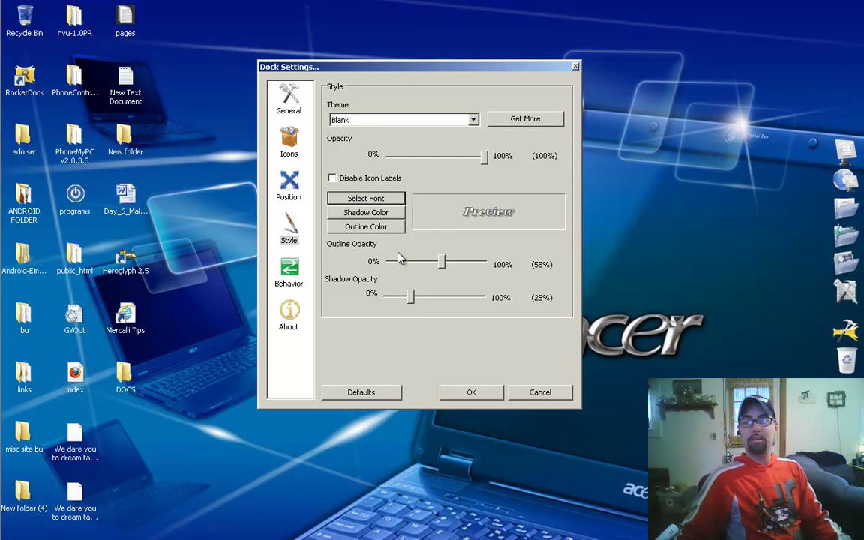
# Step: Use UberIcon Effects for icon attention, enable Popup on Mouseover, and close settings with OK
pyautogui.click(289, 272)
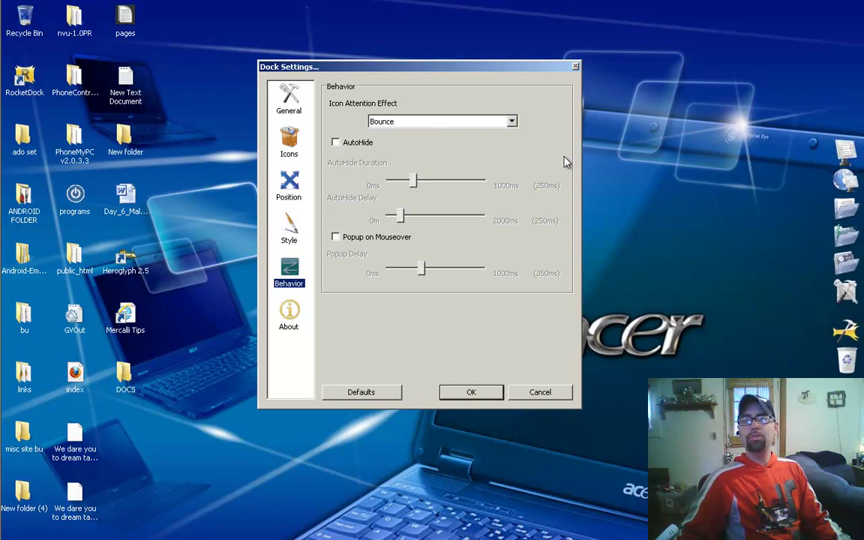
pyautogui.click(512, 122)
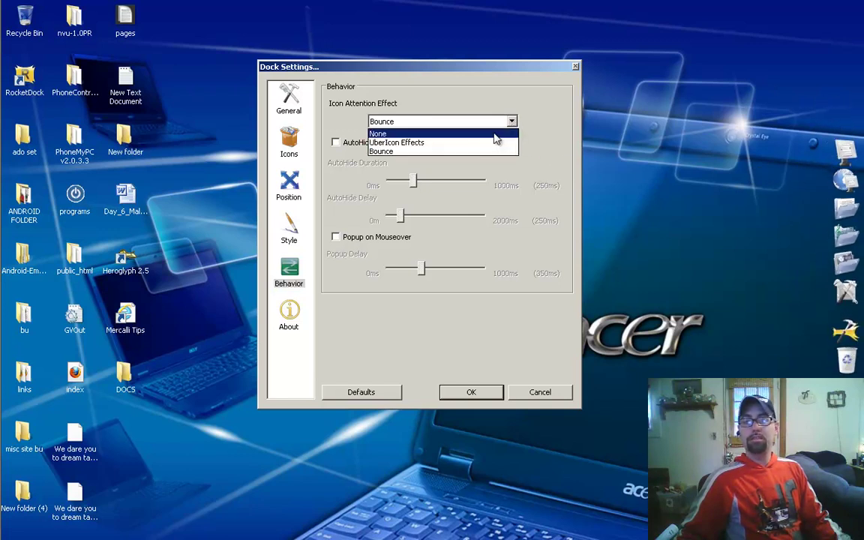
pyautogui.click(488, 142)
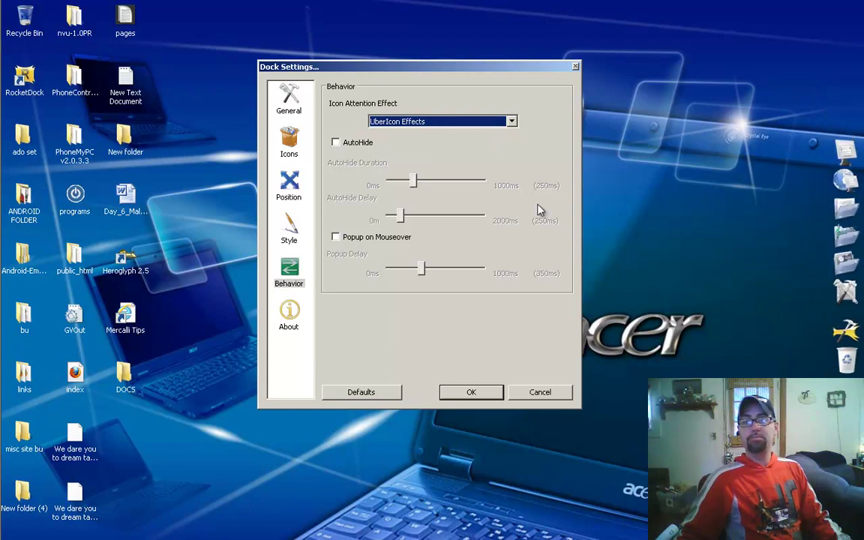
pyautogui.click(336, 238)
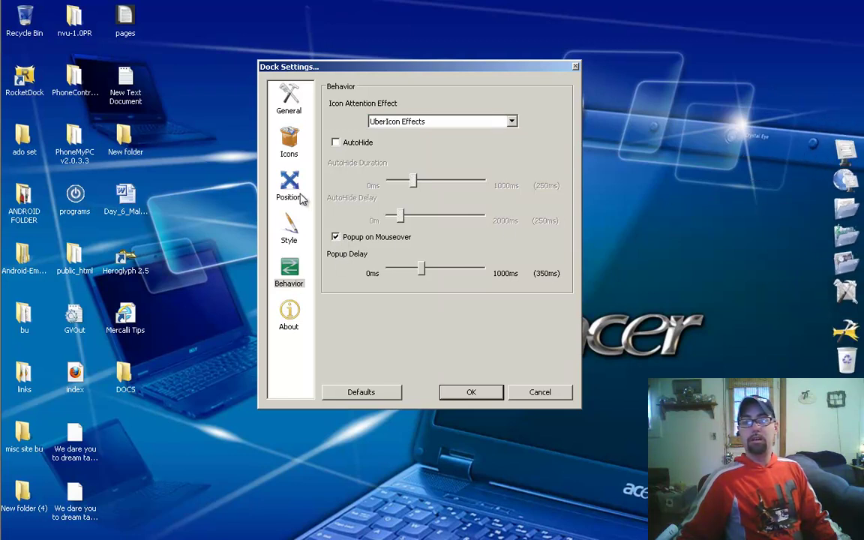
pyautogui.click(472, 398)
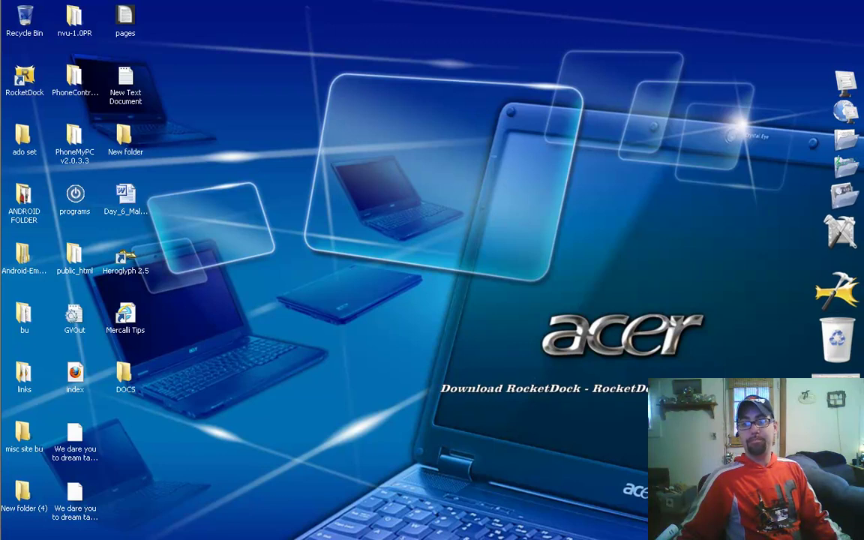
# Step: Restore Firefox and open the Get Addons catalogue on RocketDock.com
pyautogui.click(836, 389)
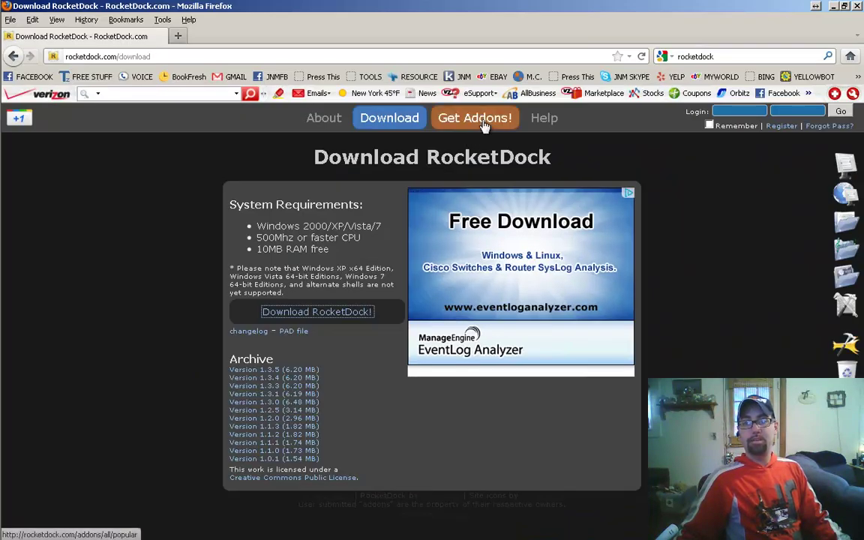
pyautogui.click(475, 127)
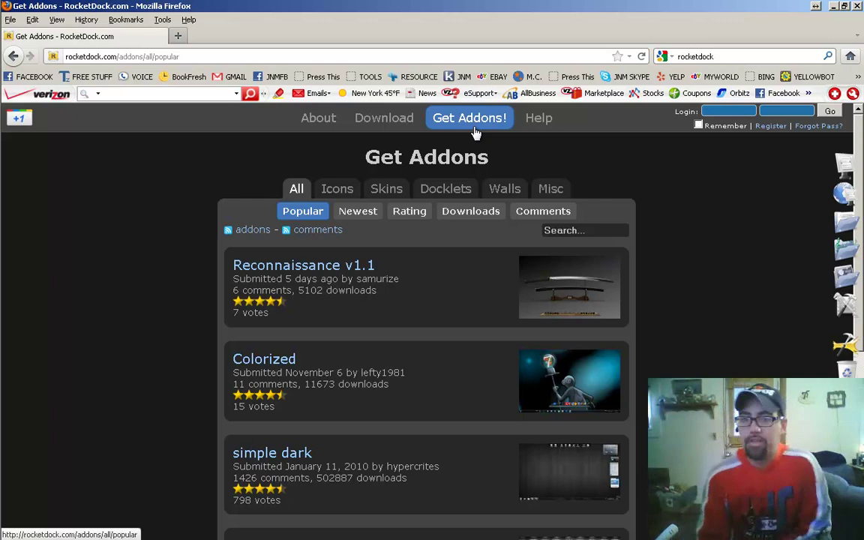
pyautogui.scroll(-3, 71, 322)
pyautogui.scroll(3, 71, 322)
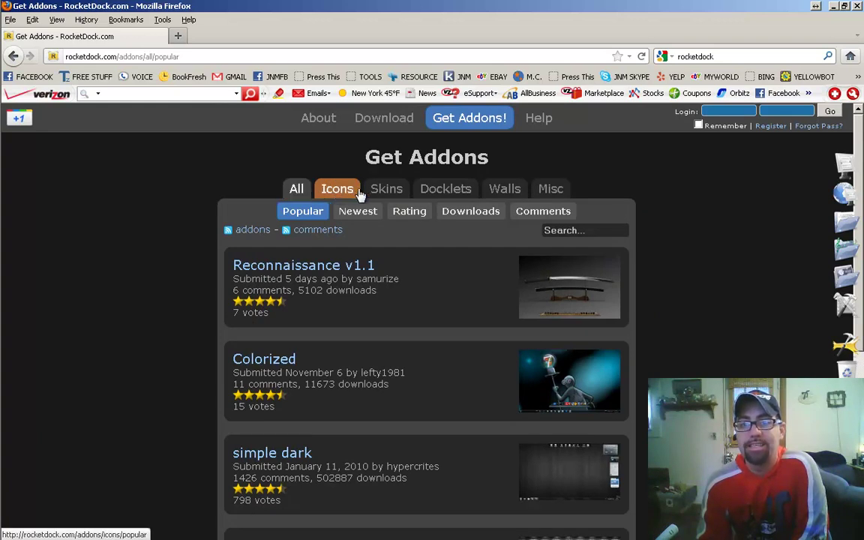
# Step: Browse the Docklets listings and bring up link options for Stack Docklet
pyautogui.click(458, 193)
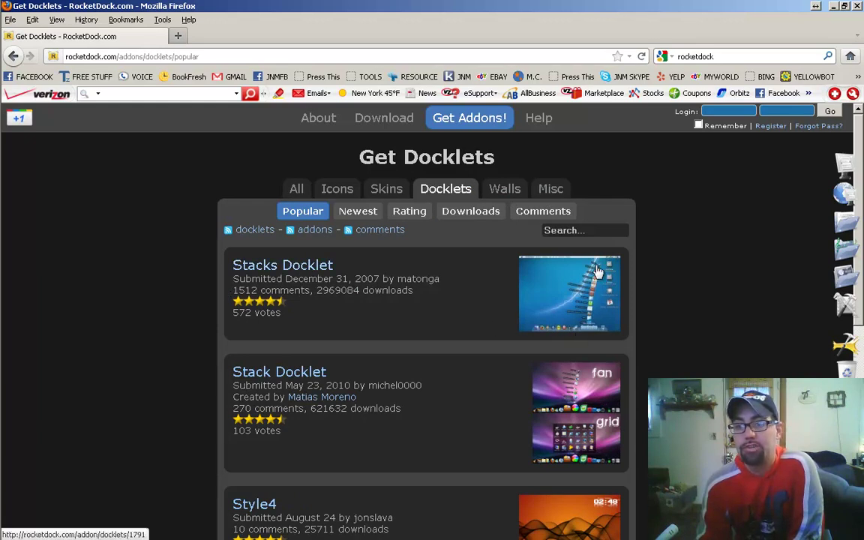
pyautogui.scroll(-3, 94, 263)
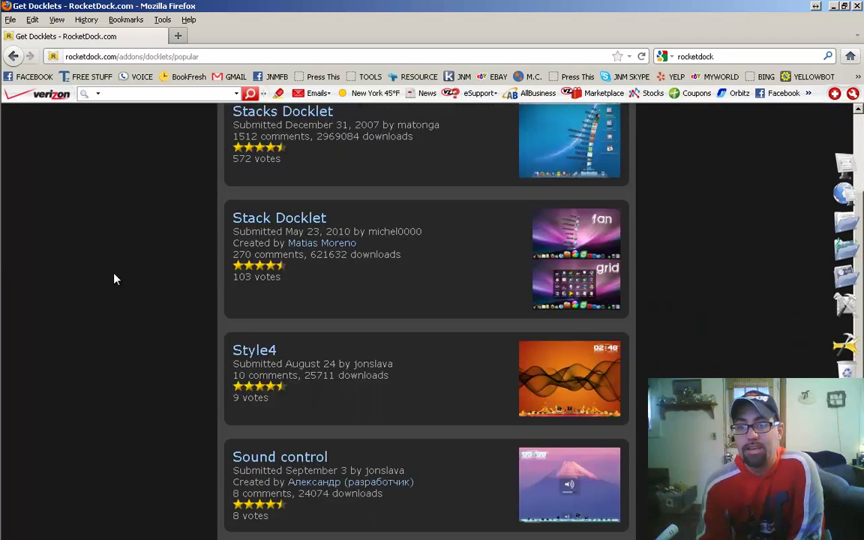
pyautogui.scroll(-5, 114, 279)
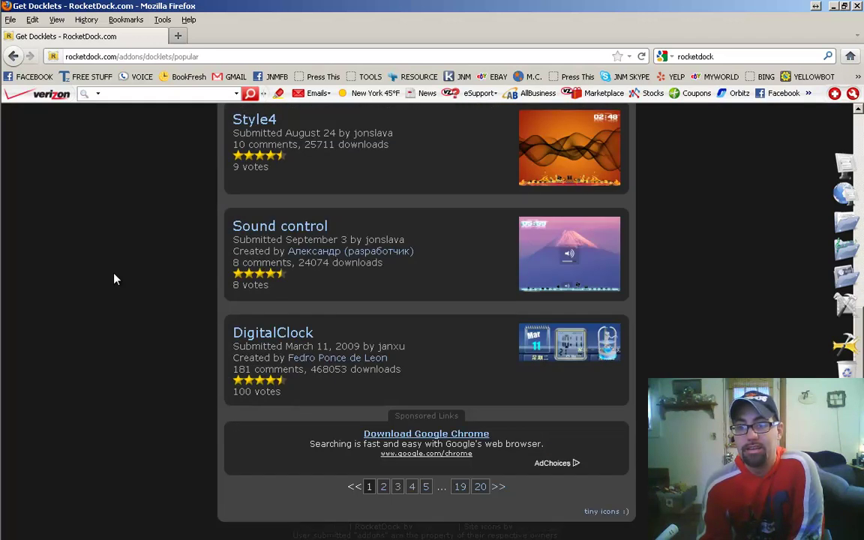
pyautogui.scroll(6, 114, 279)
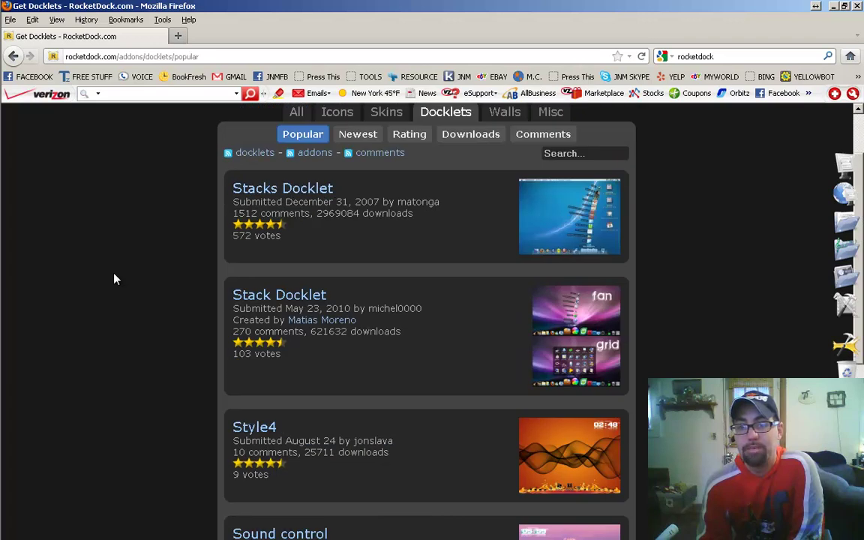
pyautogui.rightClick(291, 302)
# Step: Open Stack Docklet in a new tab and download Stack-Docklet.zip (274 KB)
pyautogui.click(339, 307)
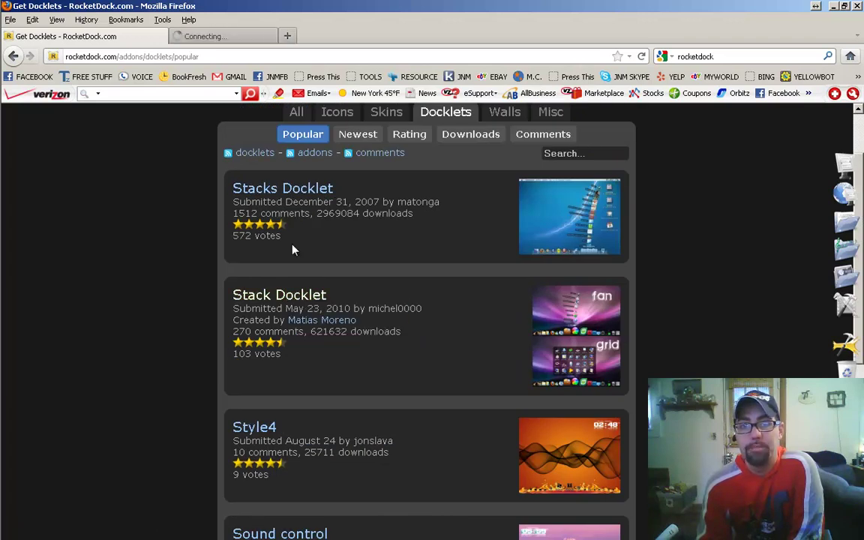
pyautogui.click(287, 36)
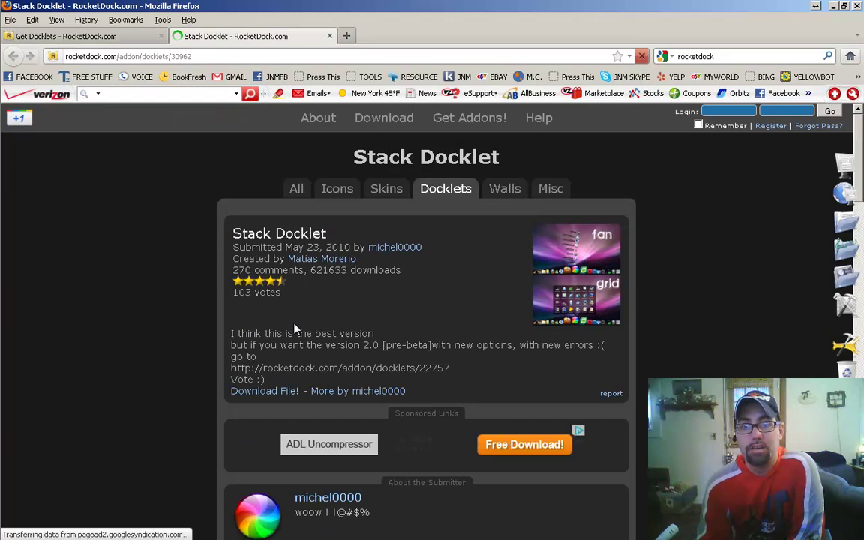
pyautogui.click(269, 391)
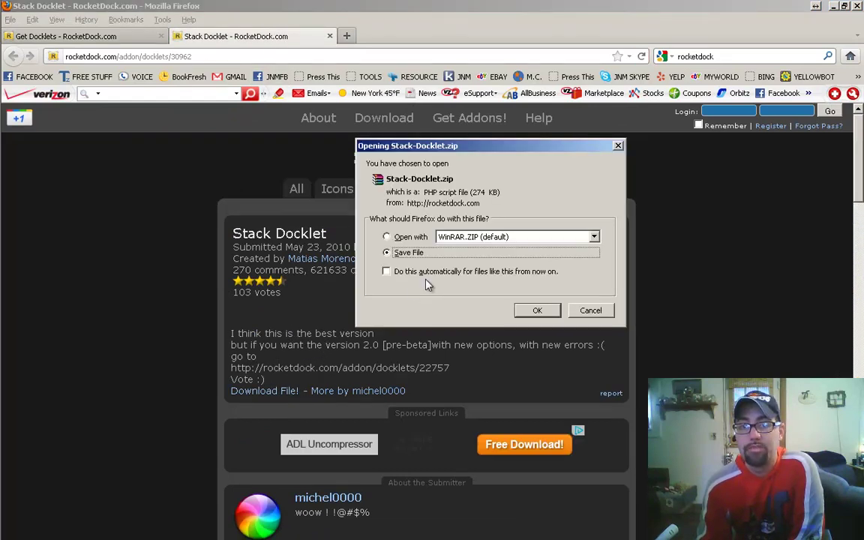
pyautogui.click(539, 312)
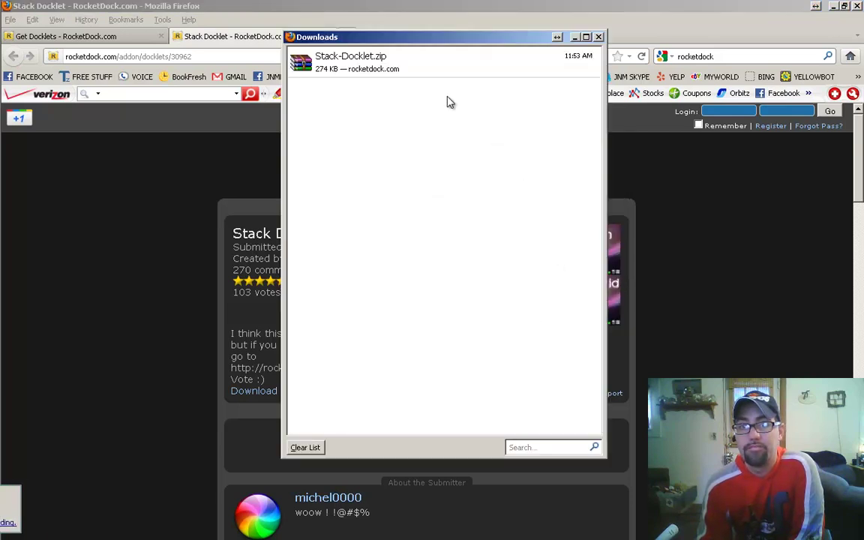
pyautogui.click(412, 67)
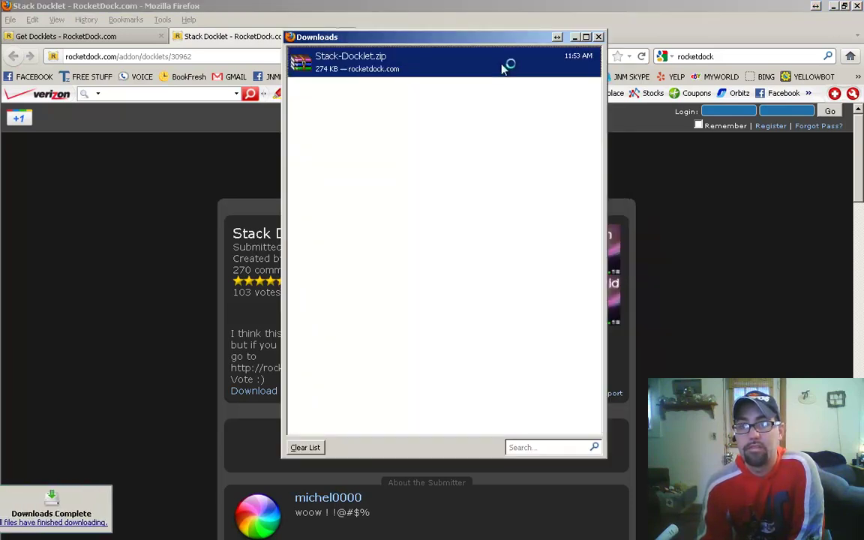
# Step: Open Stack-Docklet.zip in WinRAR and move the browser and Downloads list out of the way
pyautogui.click(825, 23)
pyautogui.click(833, 6)
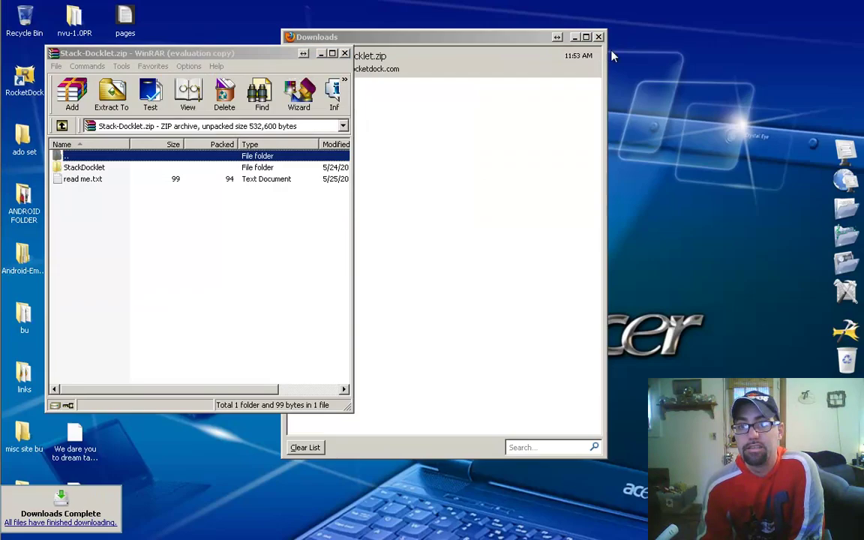
pyautogui.click(574, 38)
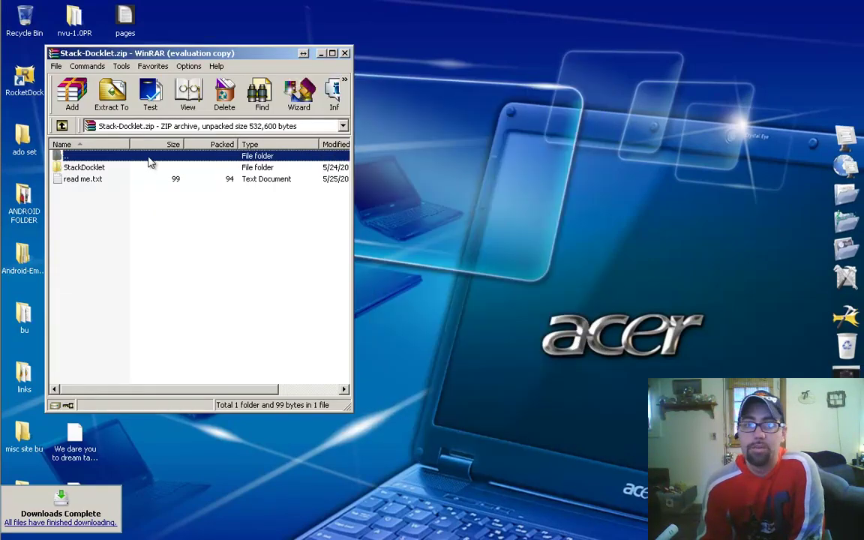
# Step: Read the install-video note in read me.txt, close it, and bring up the Start menu
pyautogui.doubleClick(81, 180)
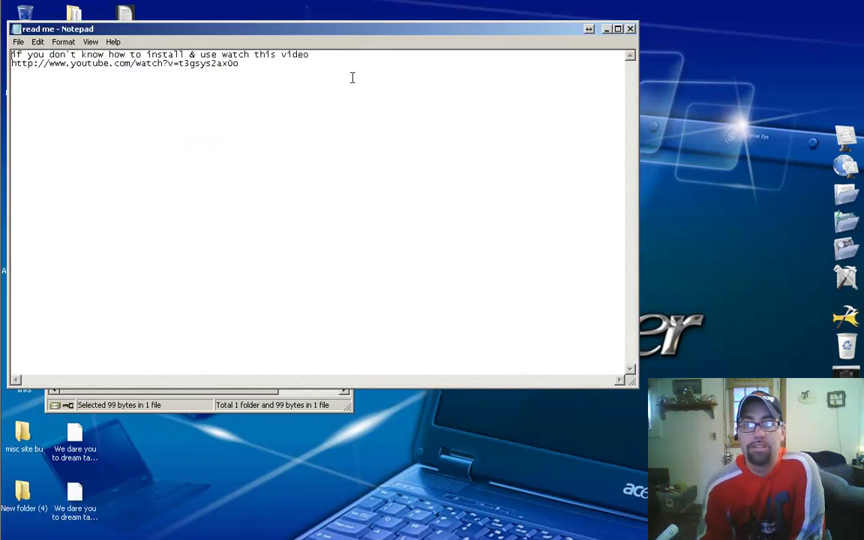
pyautogui.click(631, 29)
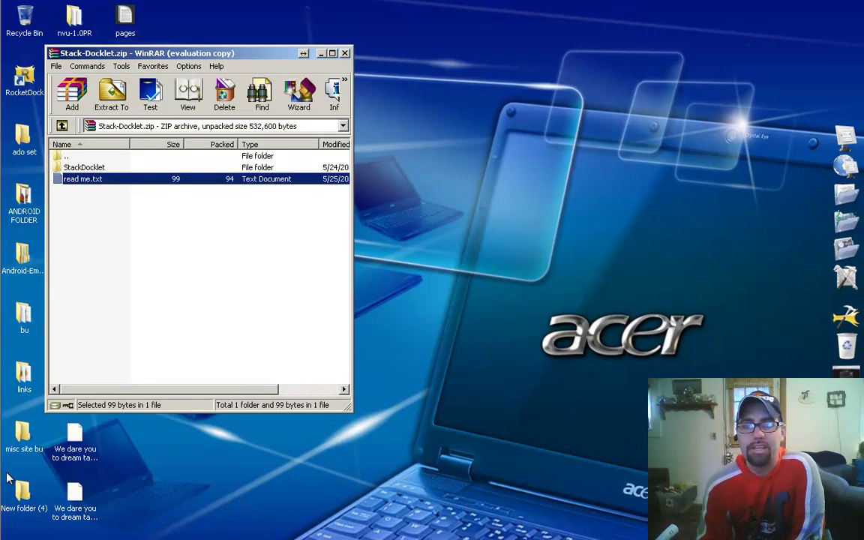
pyautogui.moveTo(3, 150)
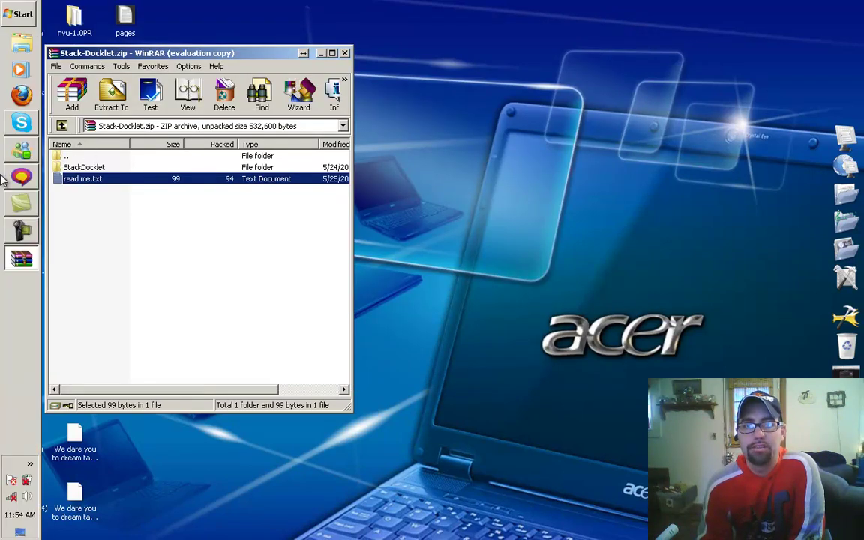
pyautogui.click(30, 15)
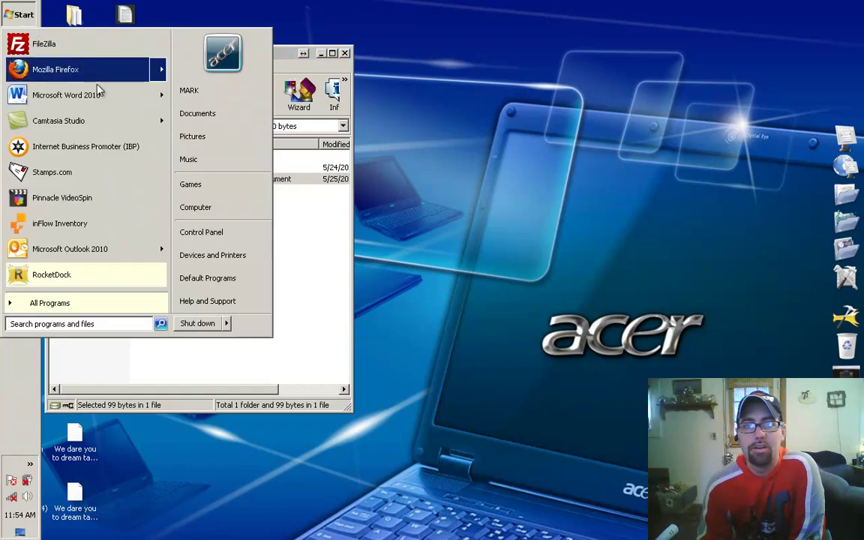
# Step: Browse to C:\Program Files (x86)\RocketDock\Docklets in Windows Explorer
pyautogui.click(196, 210)
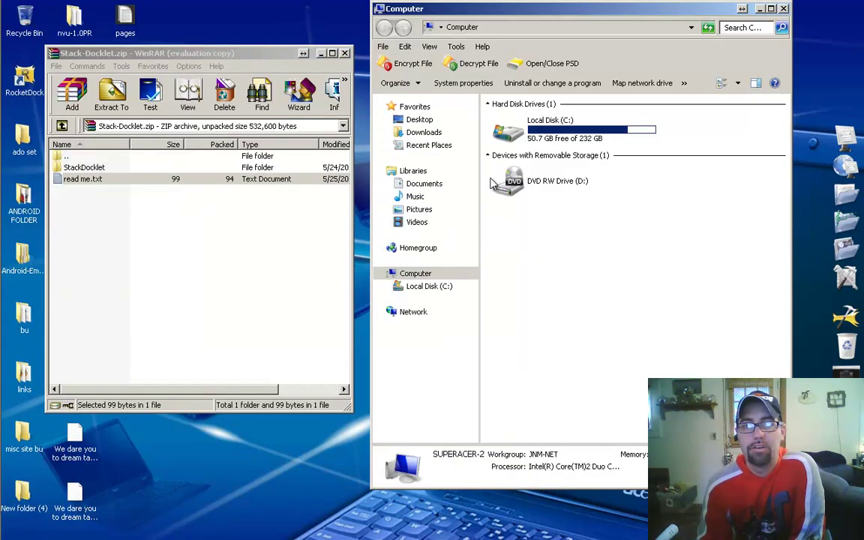
pyautogui.click(551, 136)
pyautogui.doubleClick(552, 137)
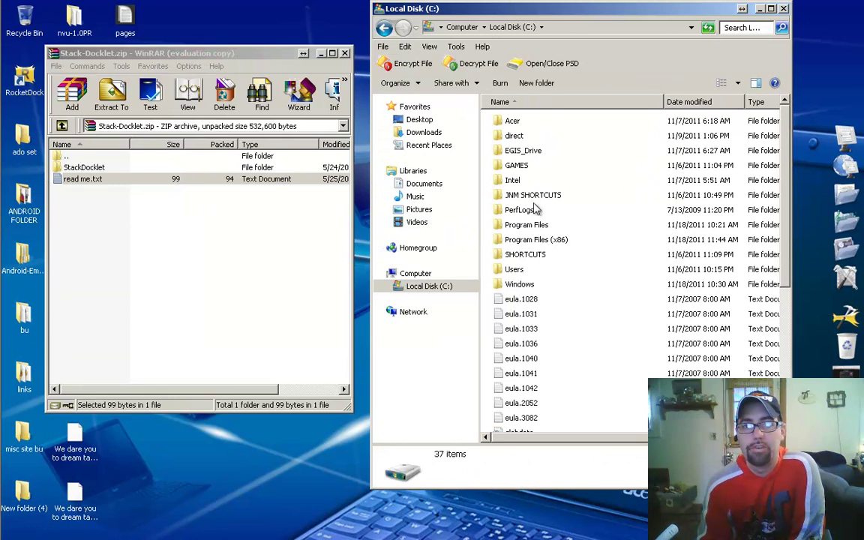
pyautogui.doubleClick(534, 218)
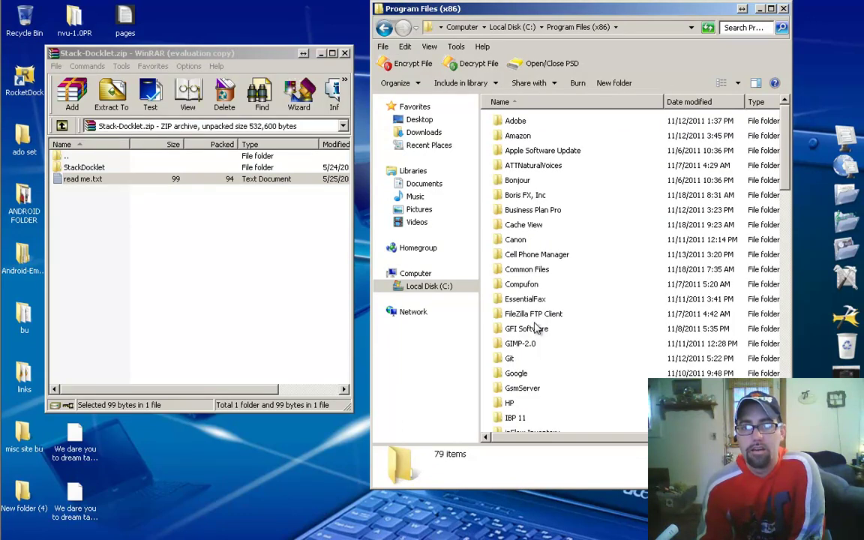
pyautogui.scroll(-15, 537, 333)
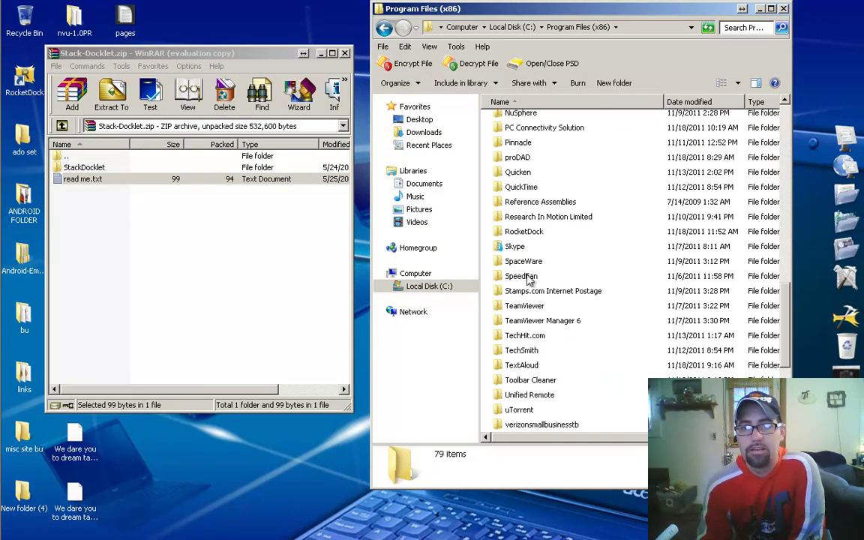
pyautogui.doubleClick(524, 231)
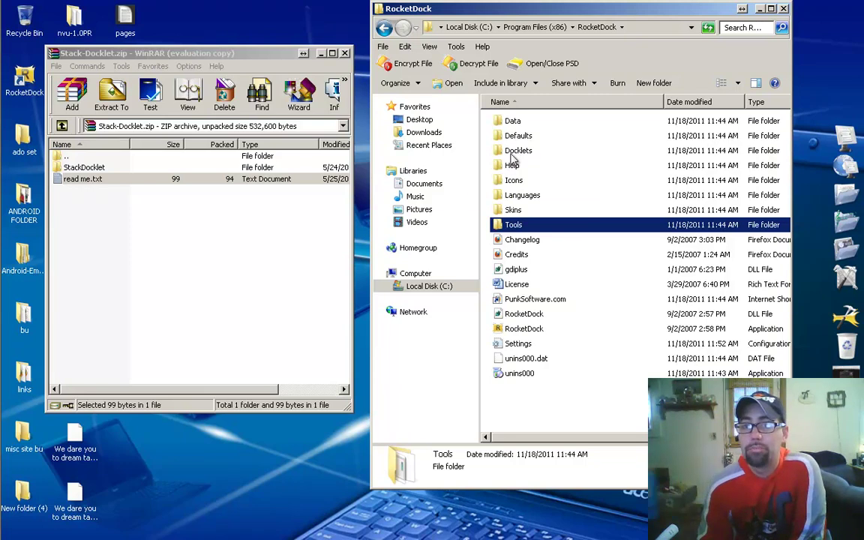
pyautogui.doubleClick(514, 155)
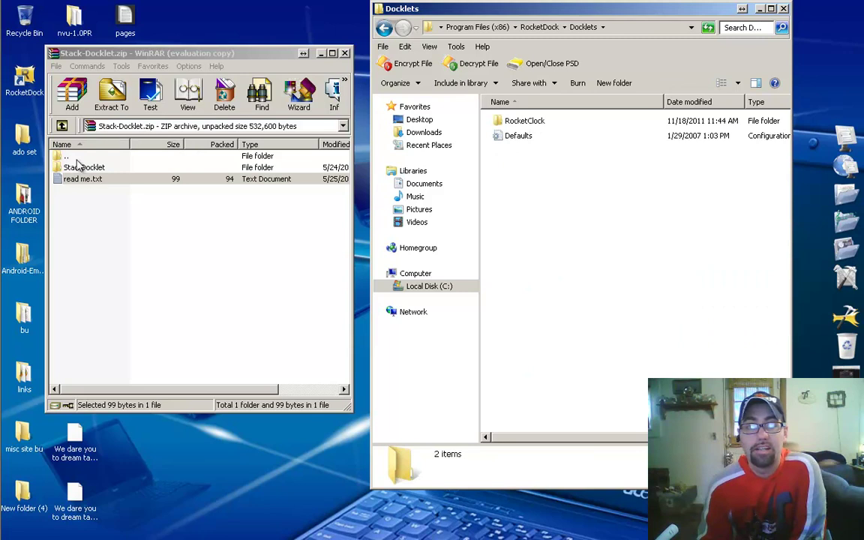
# Step: Copy the StackDocklet folder from WinRAR into Docklets, then close WinRAR and Explorer
pyautogui.moveTo(72, 168); pyautogui.dragTo(578, 257)
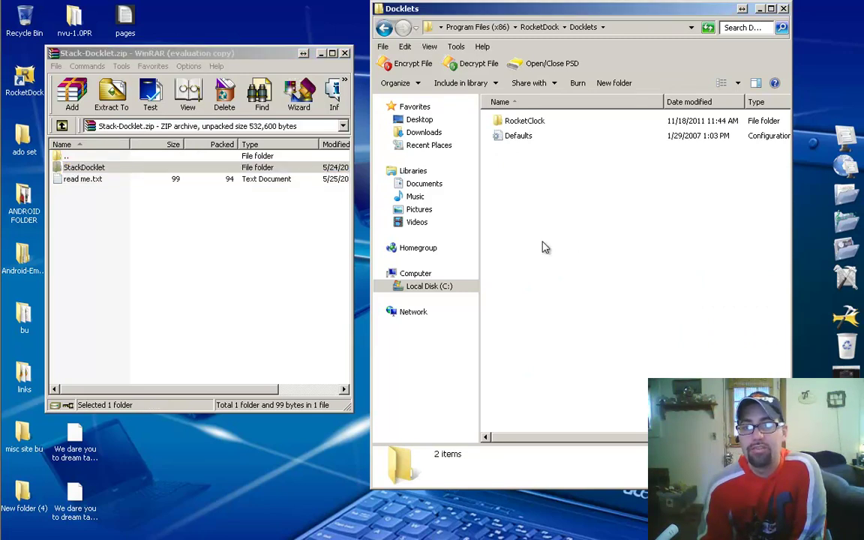
pyautogui.click(345, 54)
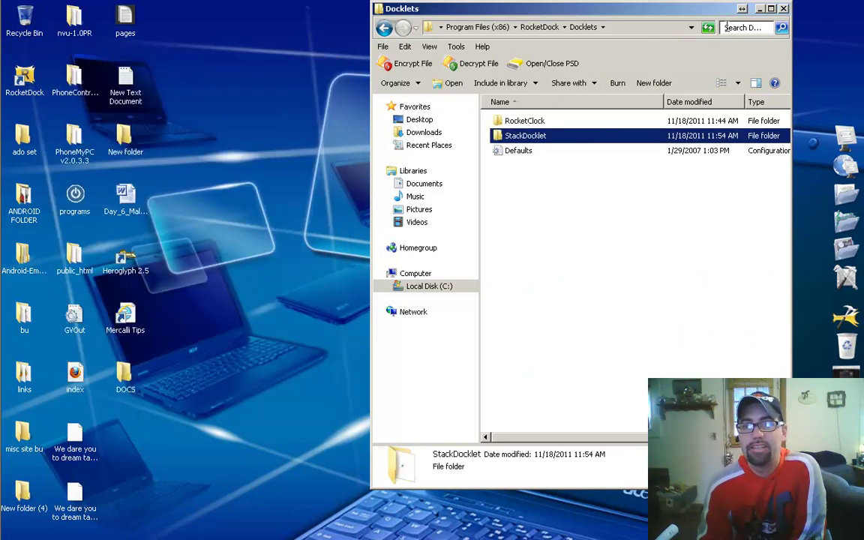
pyautogui.click(783, 9)
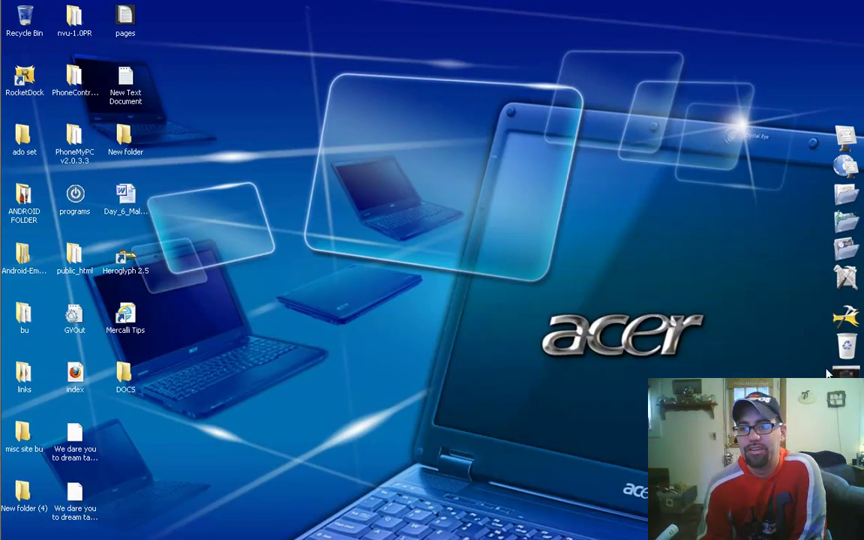
# Step: Add a Separator item to the dock
pyautogui.rightClick(837, 302)
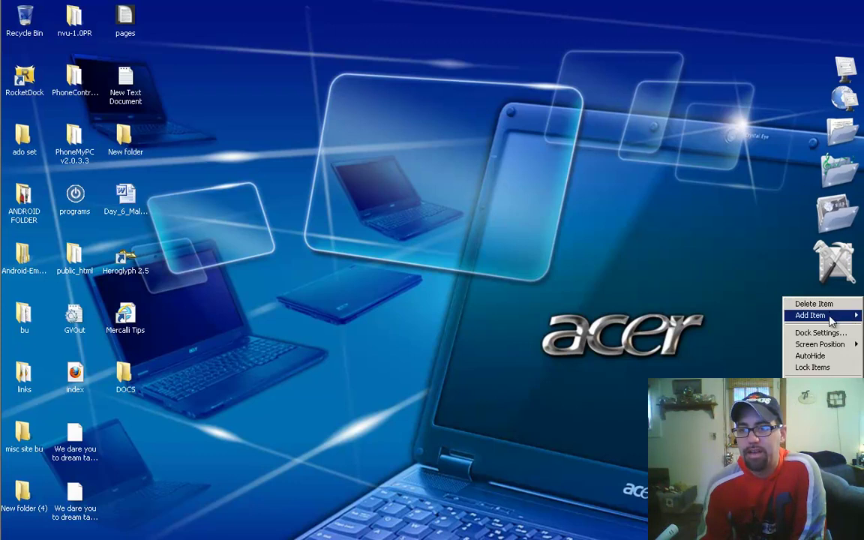
pyautogui.moveTo(829, 320)
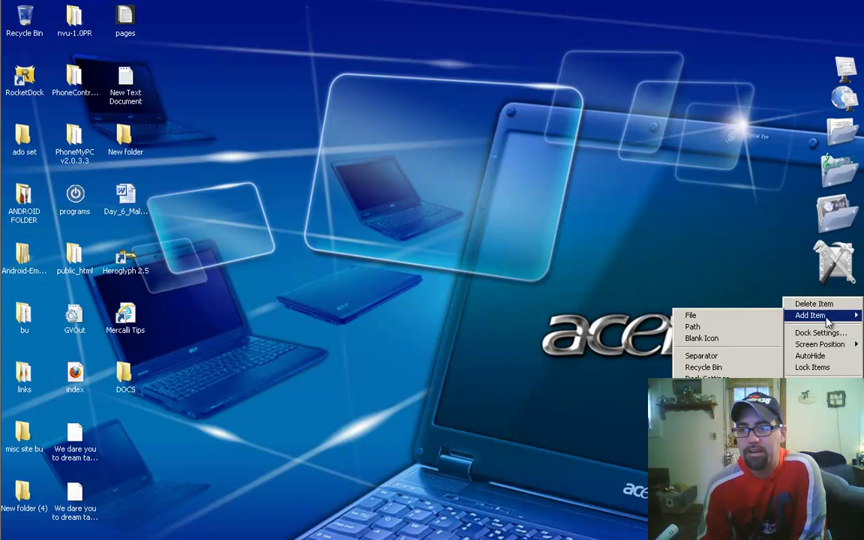
pyautogui.click(716, 358)
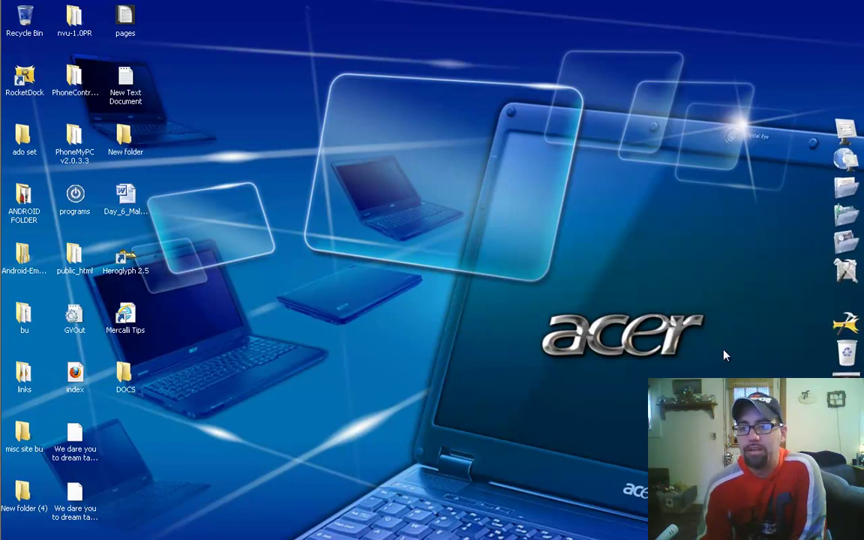
# Step: Add a Stack Docklet to the dock and open its settings
pyautogui.rightClick(851, 310)
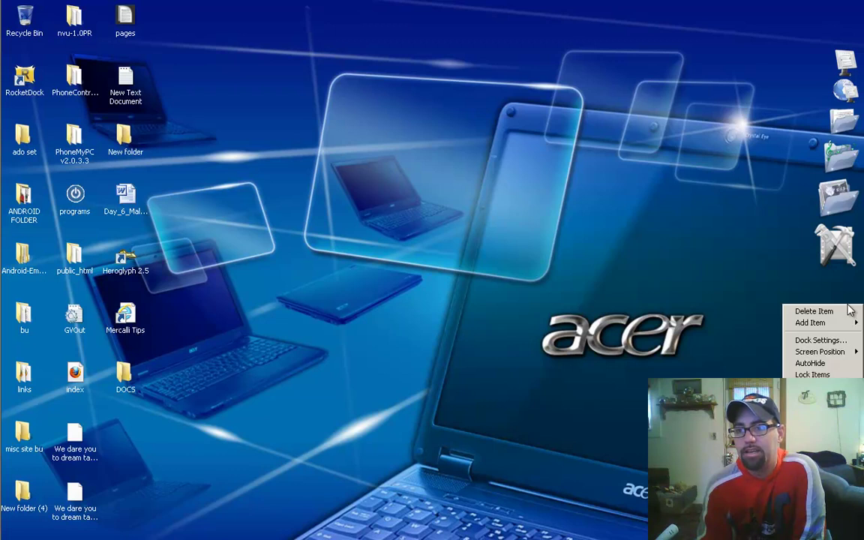
pyautogui.moveTo(836, 324)
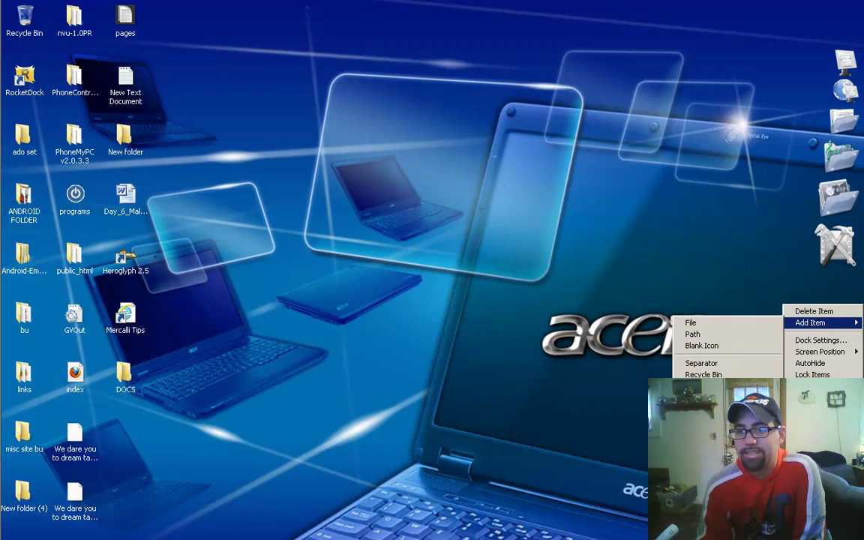
pyautogui.click(701, 346)
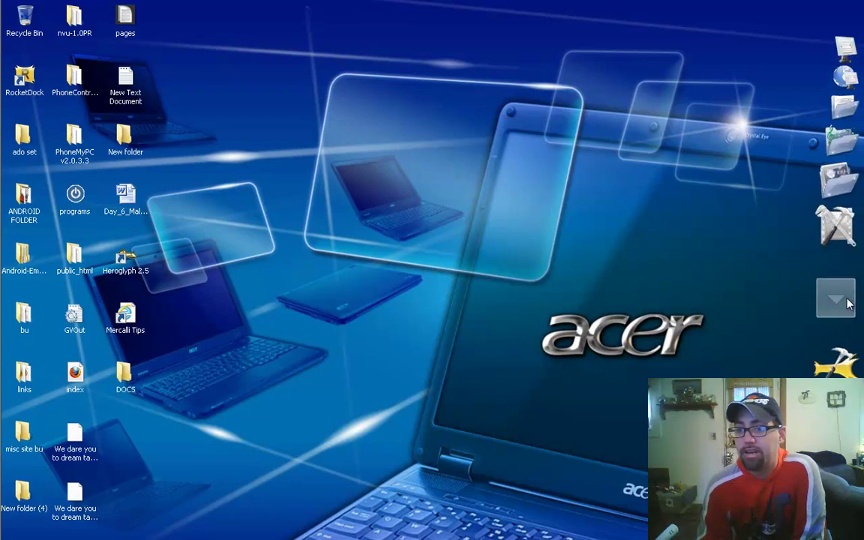
pyautogui.click(849, 306)
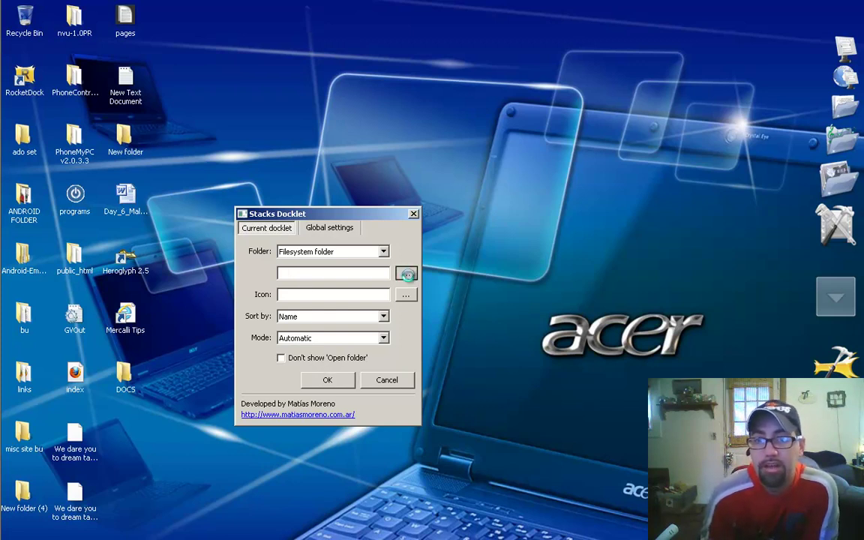
# Step: Set the stack's folder to Desktop > programs and open Icon Settings for its icon
pyautogui.click(406, 273)
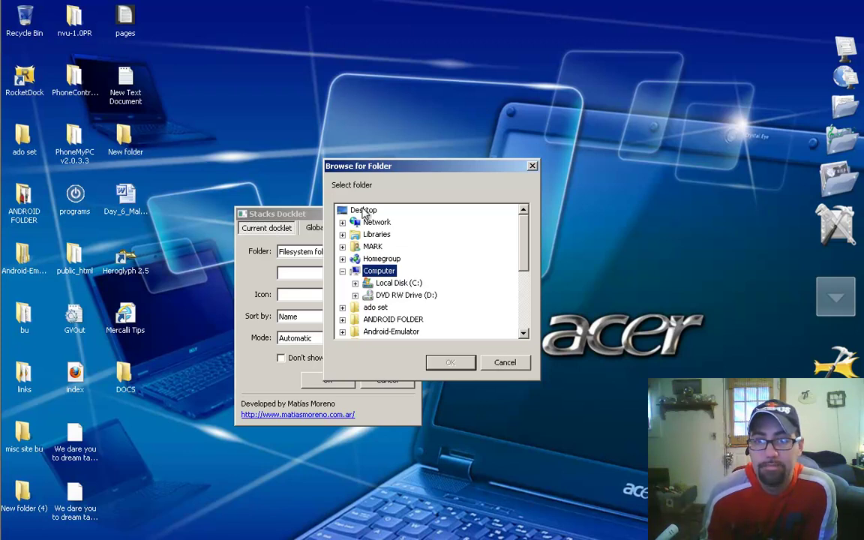
pyautogui.scroll(-4, 457, 259)
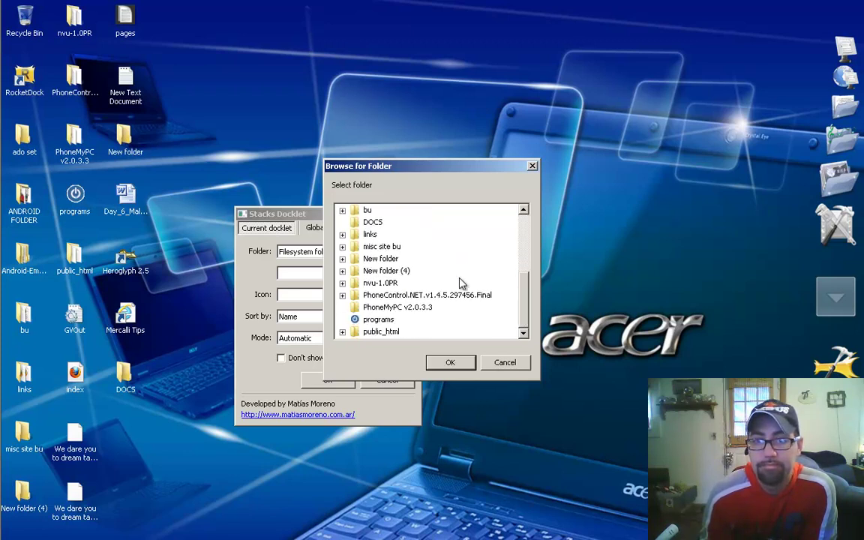
pyautogui.click(373, 320)
pyautogui.click(451, 363)
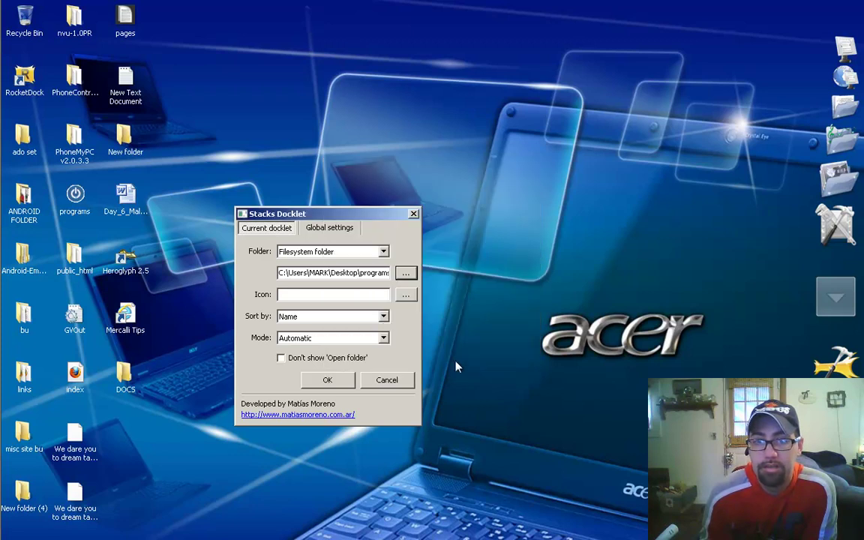
pyautogui.click(406, 296)
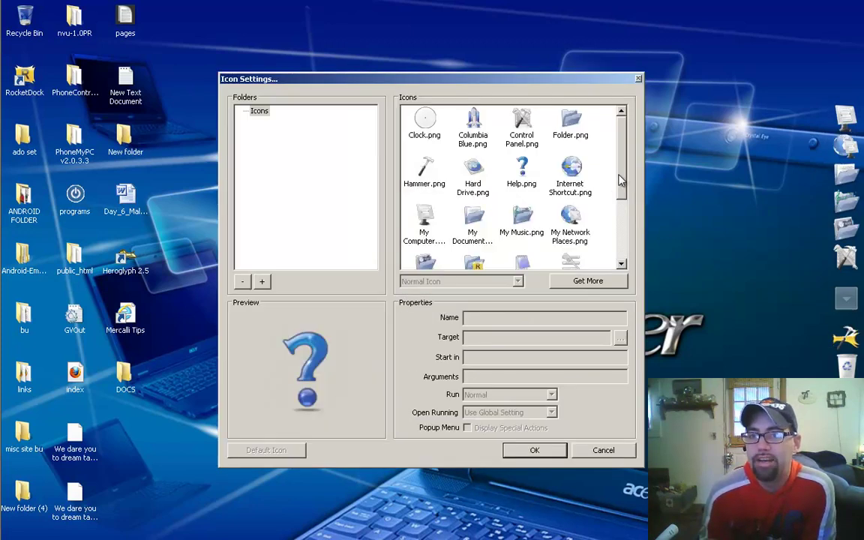
# Step: Select Columbia Blue.png in the icon grid and apply it to the stack
pyautogui.scroll(-5, 627, 197)
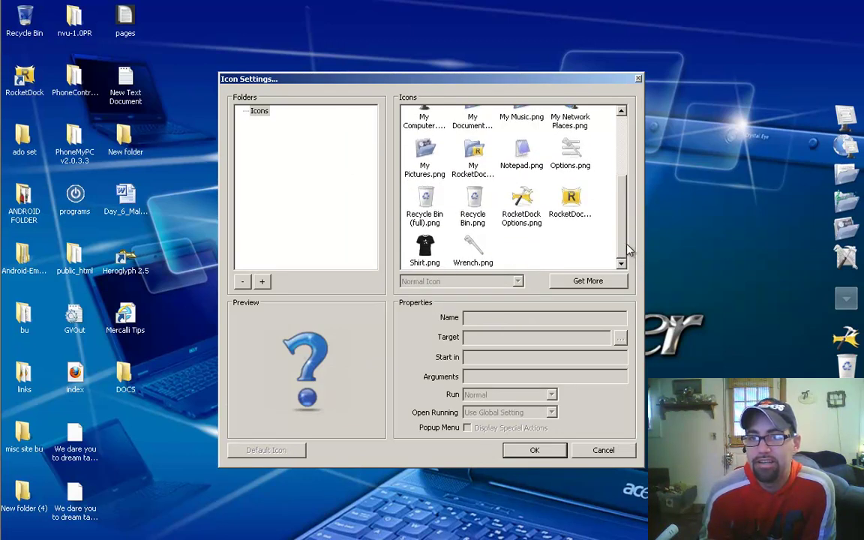
pyautogui.moveTo(623, 246); pyautogui.dragTo(628, 174)
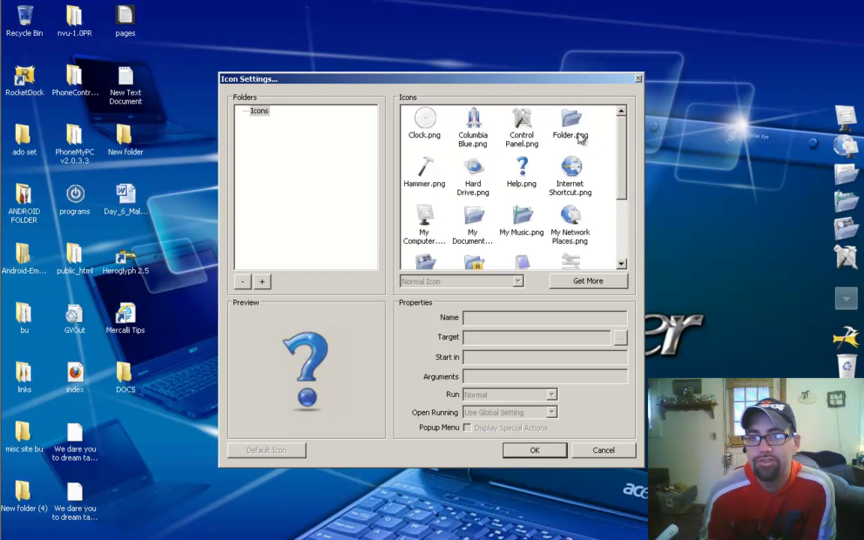
pyautogui.click(473, 124)
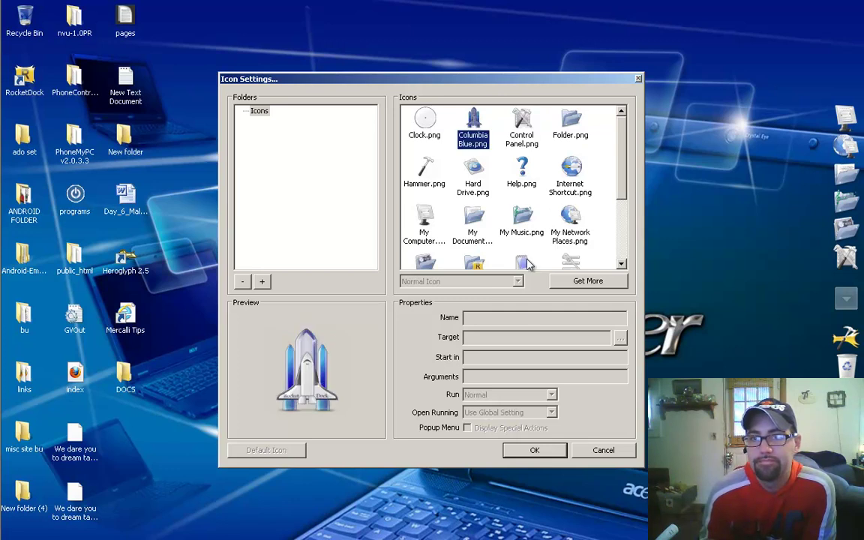
pyautogui.click(535, 451)
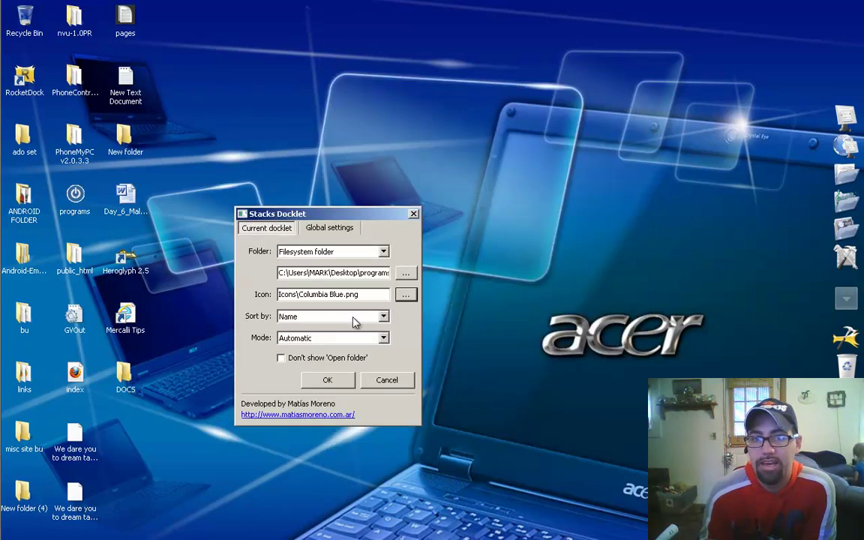
# Step: Keep Sort by on Name, set the stack's Mode to Fan, and apply
pyautogui.click(384, 317)
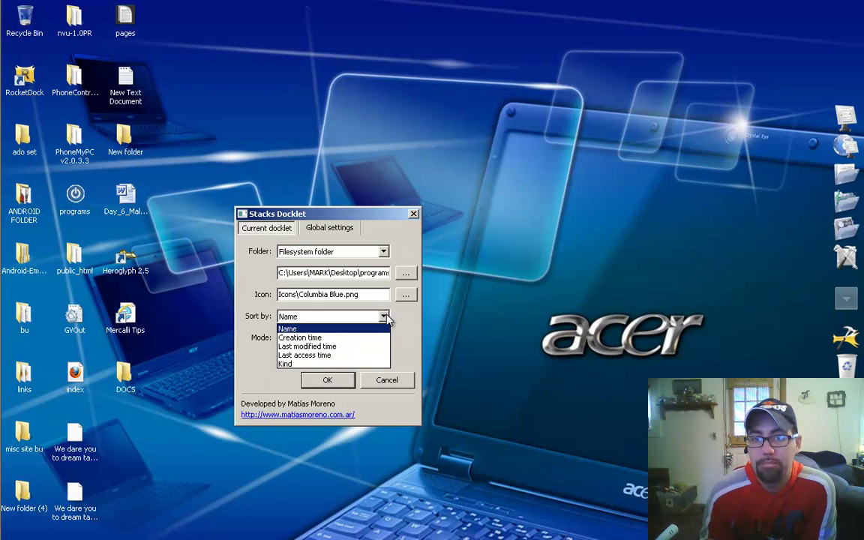
pyautogui.click(384, 317)
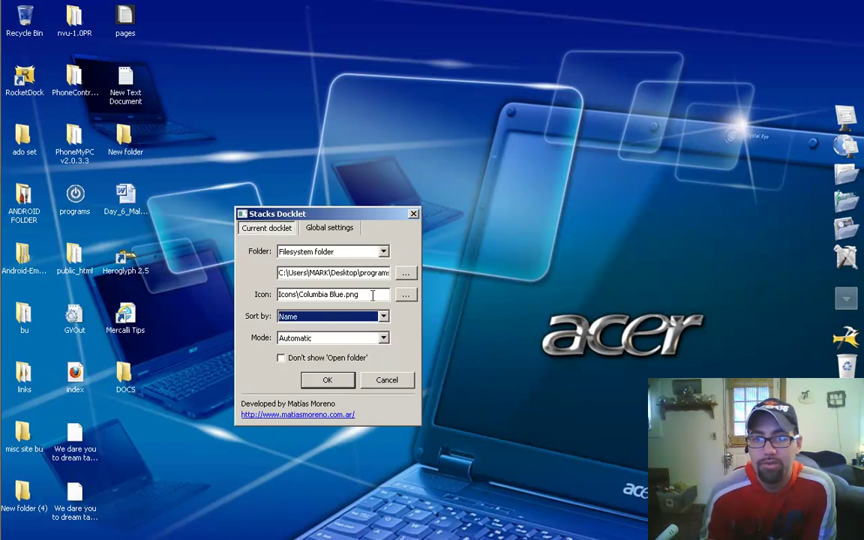
pyautogui.click(384, 339)
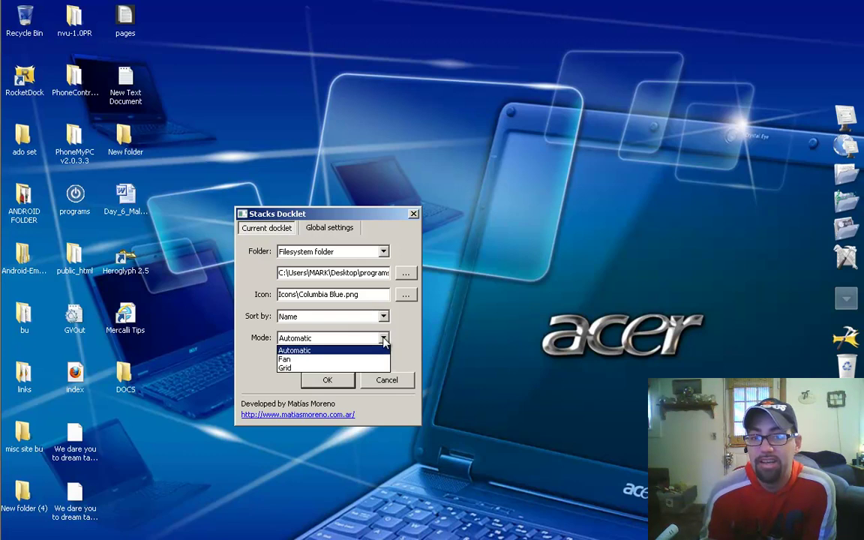
pyautogui.click(378, 360)
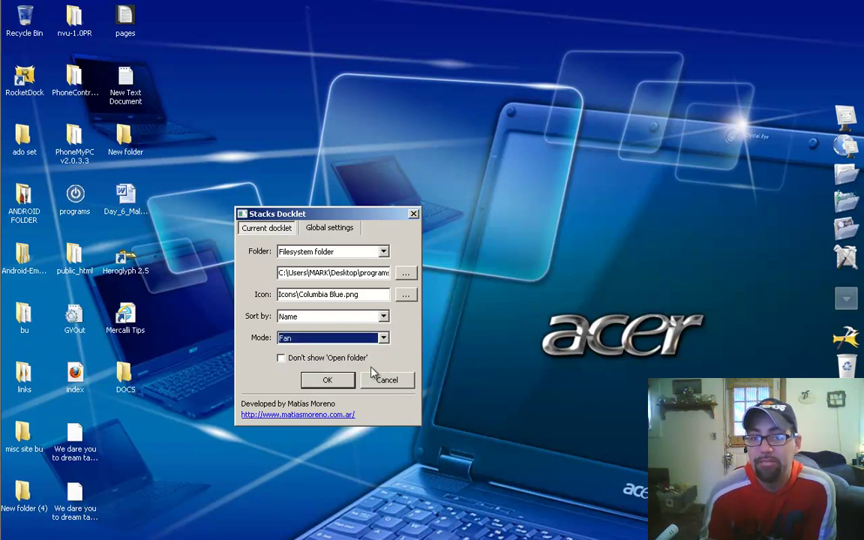
pyautogui.click(345, 381)
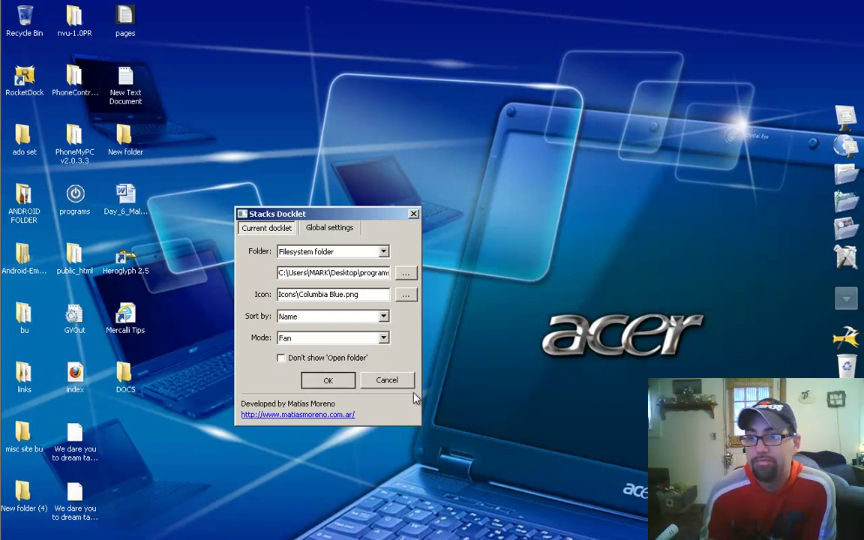
# Step: Test the fanned programs stack, collapse it, and bring up its context menu
pyautogui.click(835, 300)
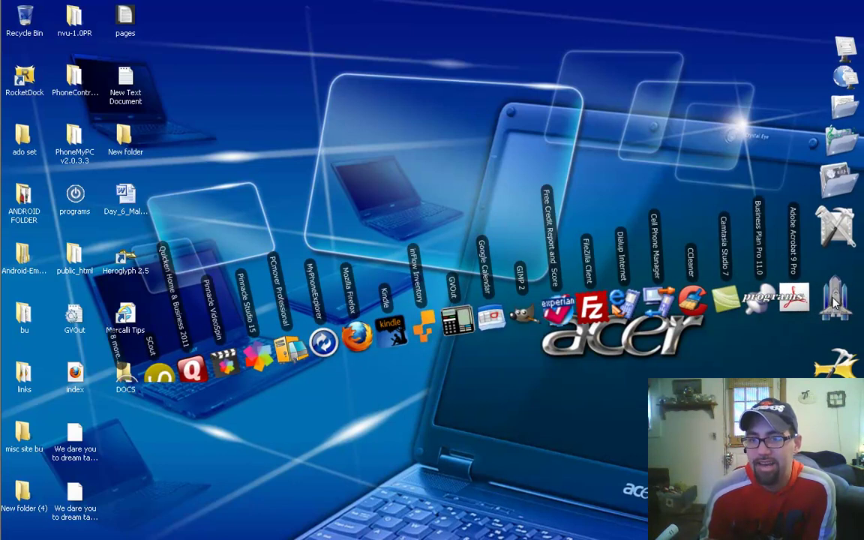
pyautogui.click(835, 300)
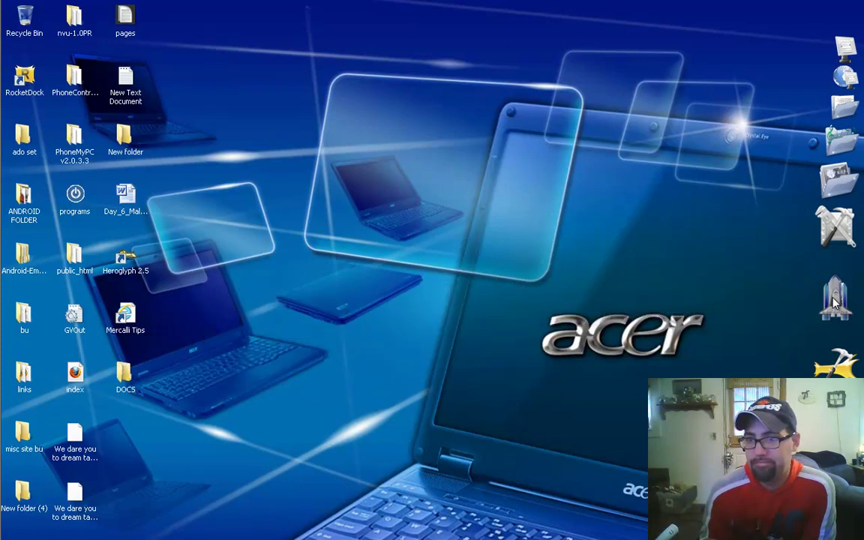
pyautogui.rightClick(835, 299)
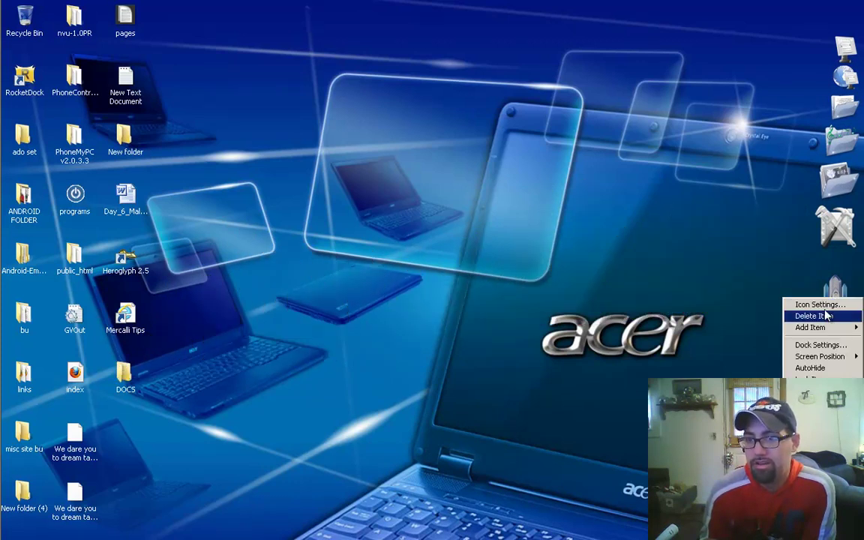
# Step: Switch the stack's Mode to Grid, then preview the shortcut grid and collapse it
pyautogui.click(820, 305)
pyautogui.click(338, 339)
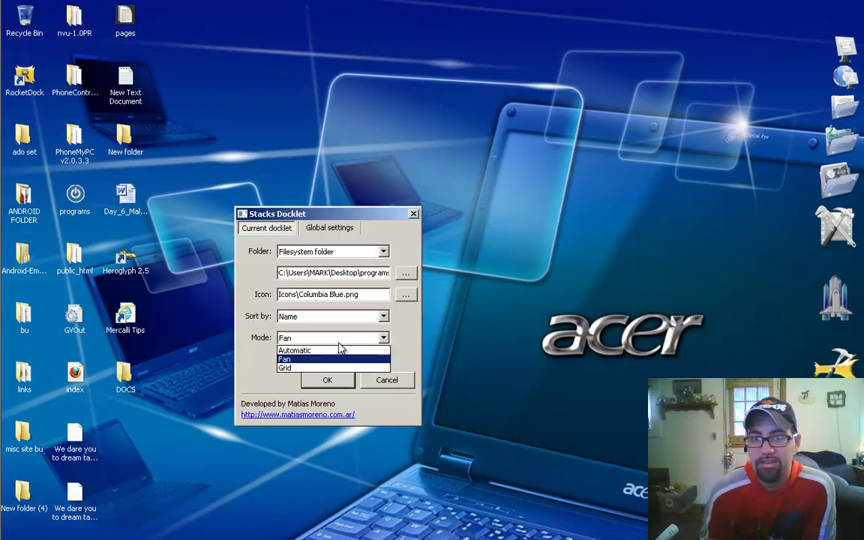
pyautogui.click(339, 368)
pyautogui.click(338, 380)
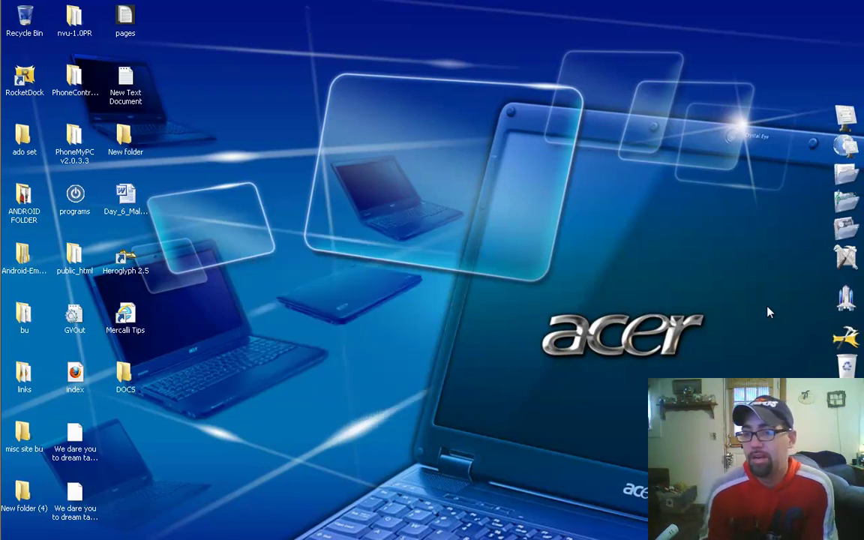
pyautogui.click(841, 301)
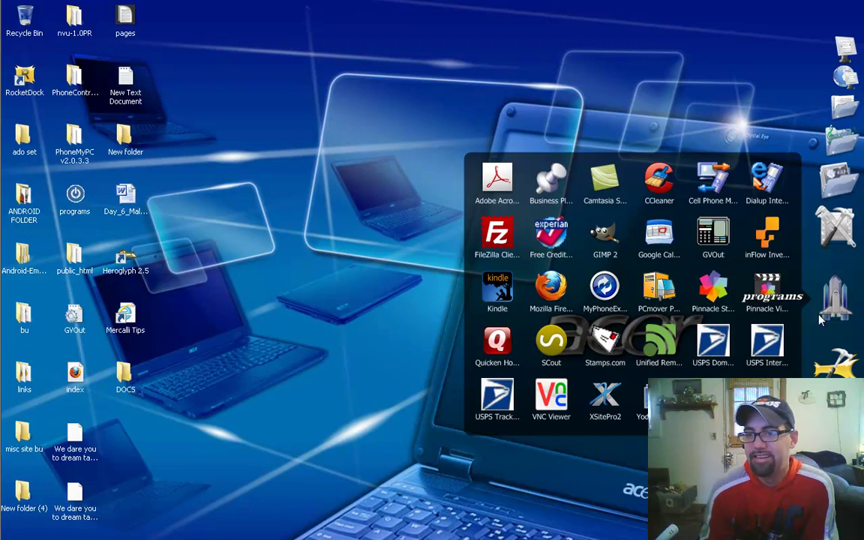
pyautogui.click(840, 307)
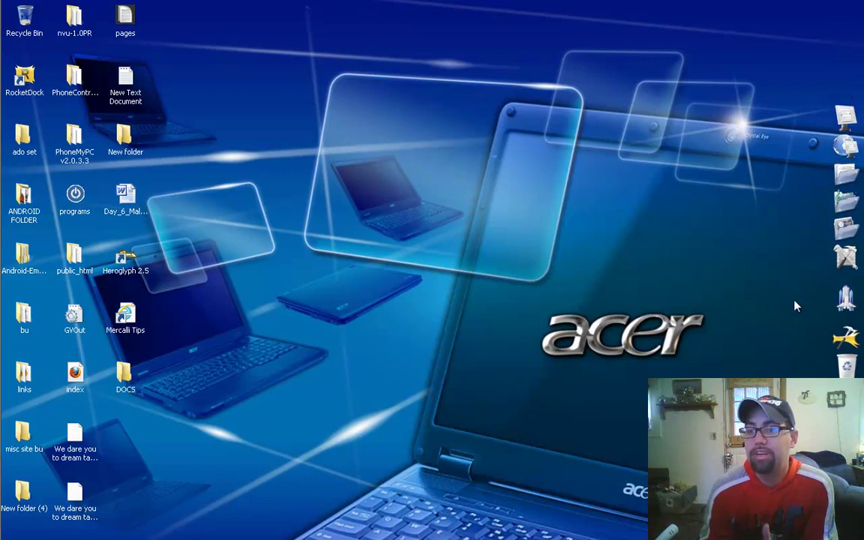
# Step: Add a Blank Icon item to the right-edge dock
pyautogui.rightClick(840, 324)
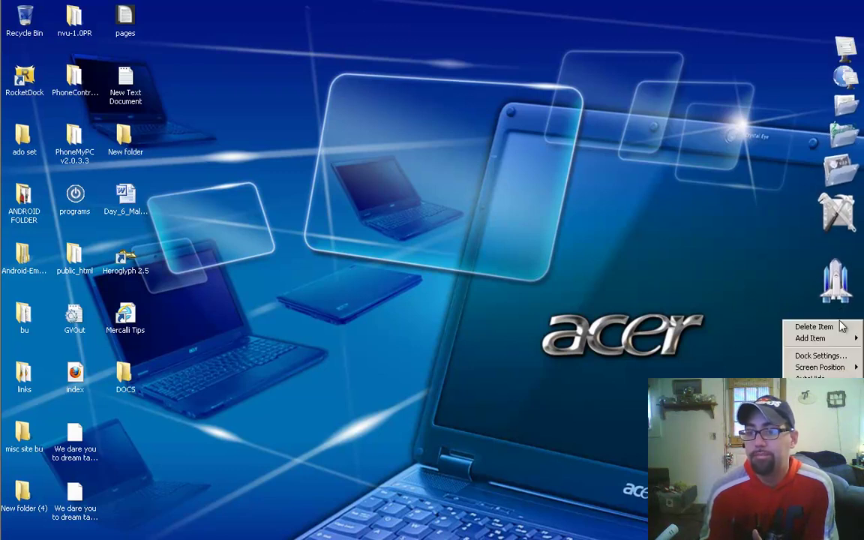
pyautogui.moveTo(829, 343)
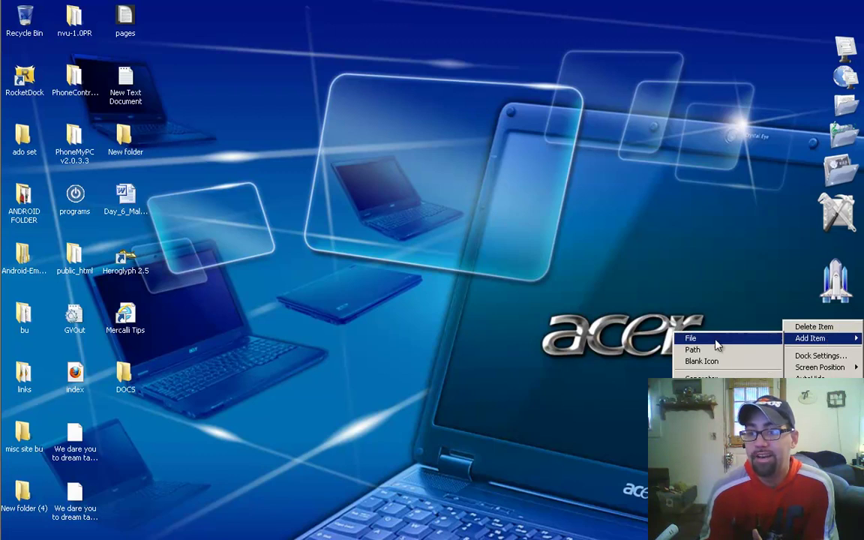
pyautogui.click(702, 361)
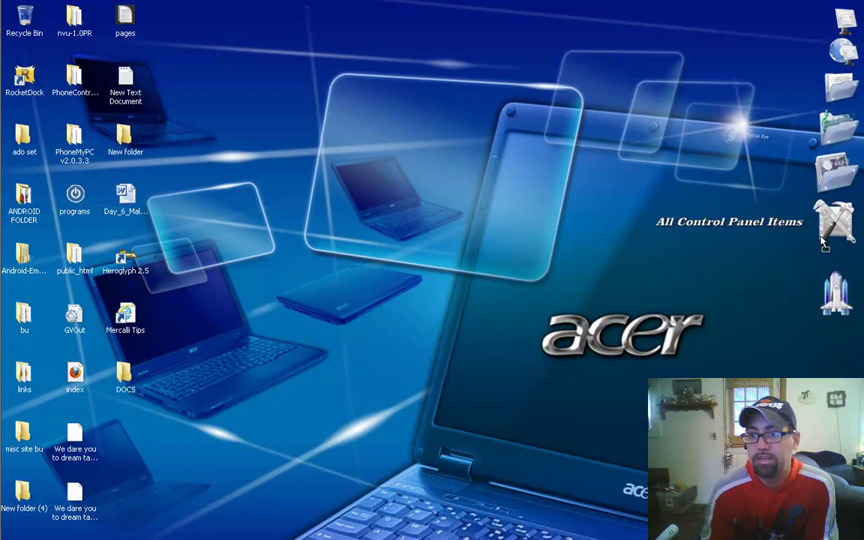
# Step: Drop the Heroglyph 2.5 shortcut onto the dock, then delete it and Mercalli Tips from the desktop
pyautogui.moveTo(837, 311); pyautogui.dragTo(835, 309)
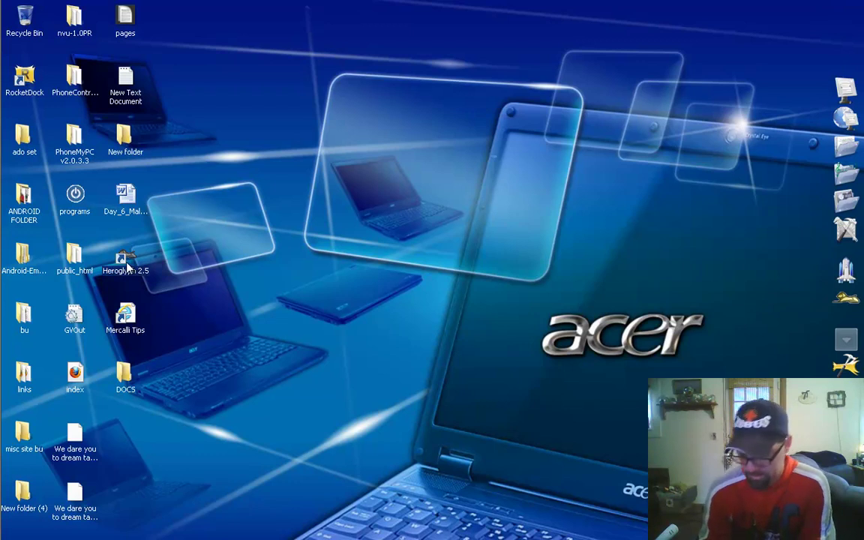
pyautogui.press('Delete')
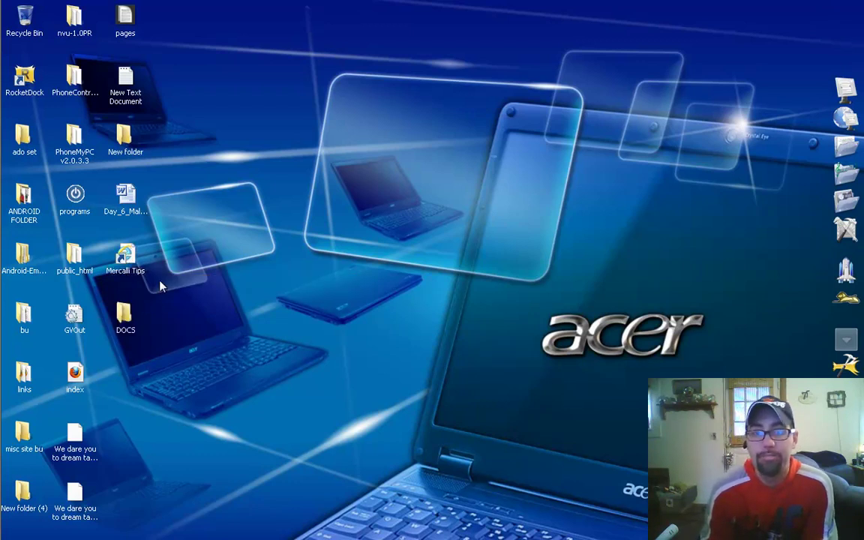
pyautogui.press('Delete')
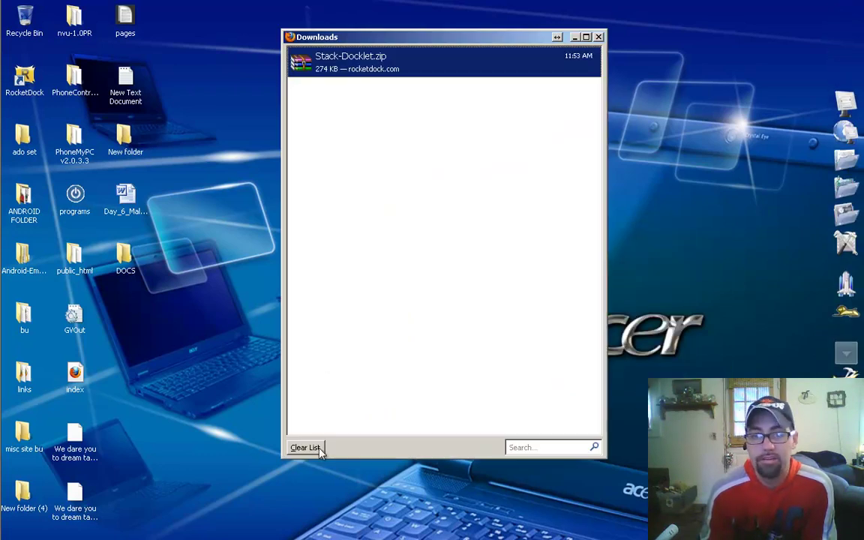
# Step: Clear the Firefox downloads list, close it, and restore the RocketDock.com window
pyautogui.click(320, 449)
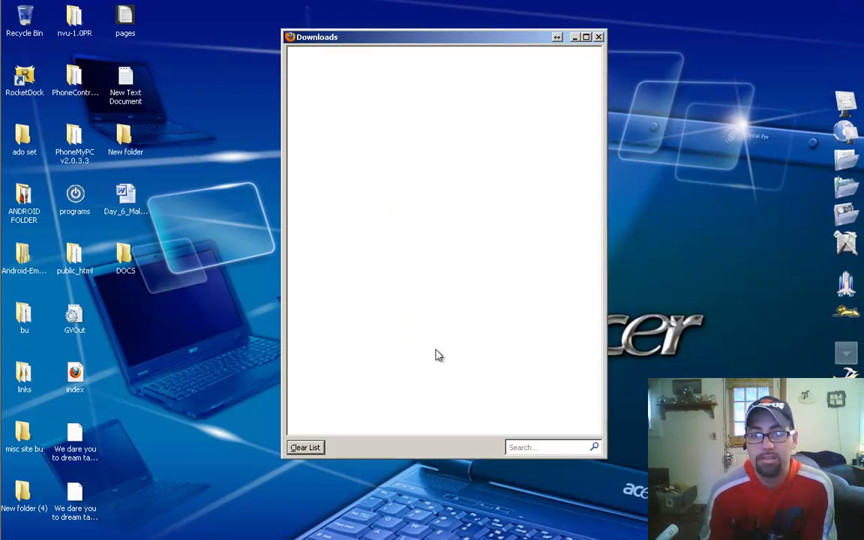
pyautogui.click(599, 37)
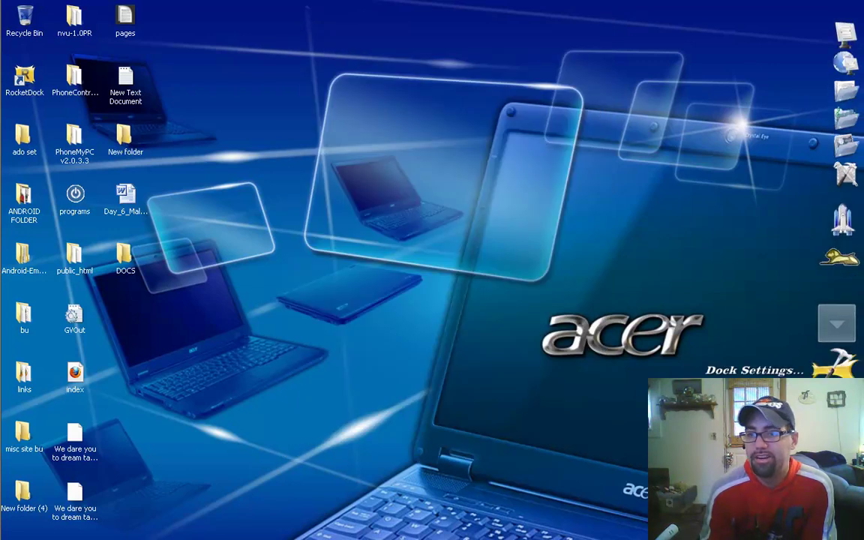
pyautogui.click(839, 430)
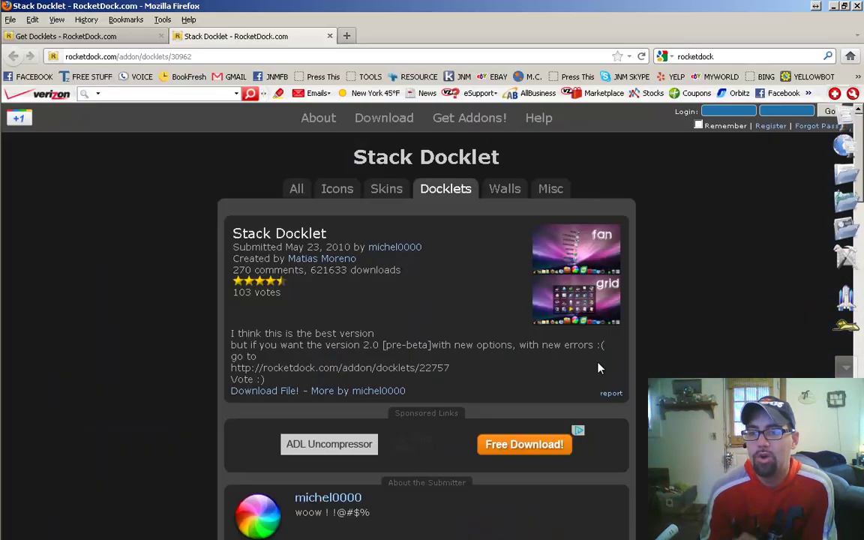
pyautogui.scroll(-3, 187, 241)
pyautogui.scroll(-3, 164, 279)
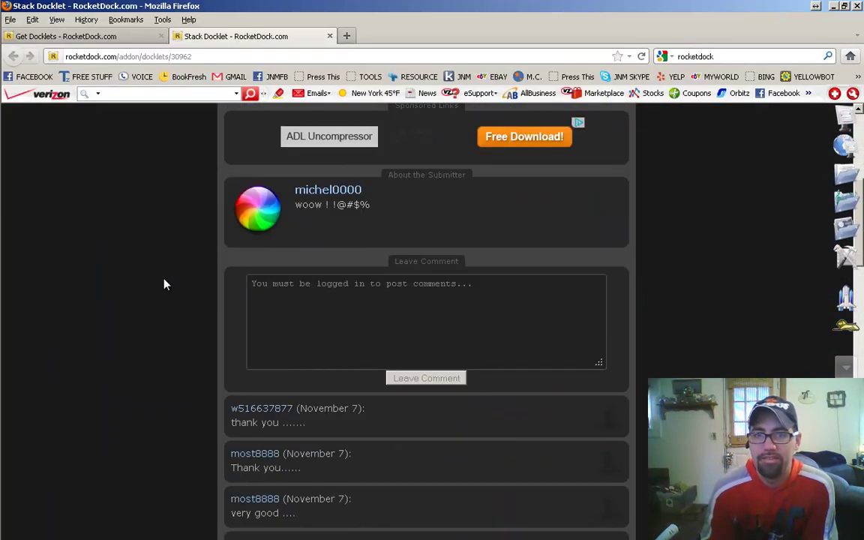
pyautogui.scroll(6, 162, 281)
# Step: Open the popular Docklets listings and go to page 20
pyautogui.click(443, 193)
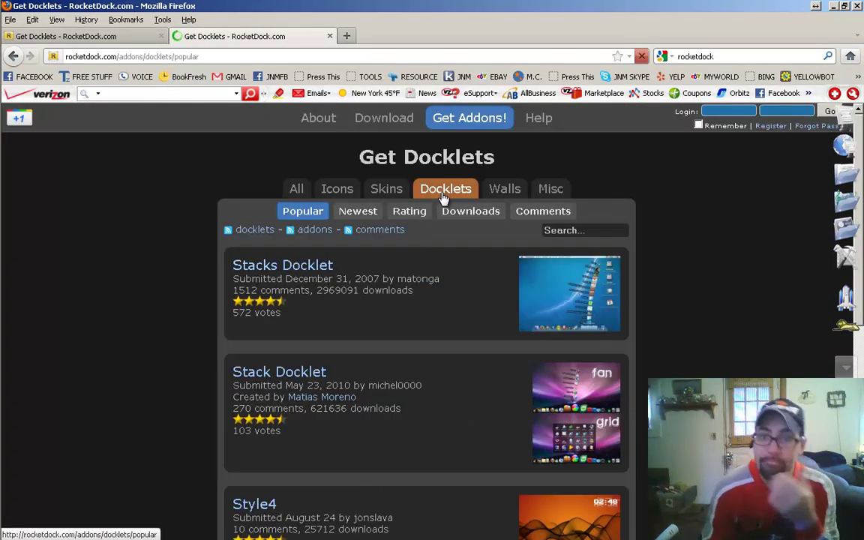
pyautogui.scroll(-2, 154, 332)
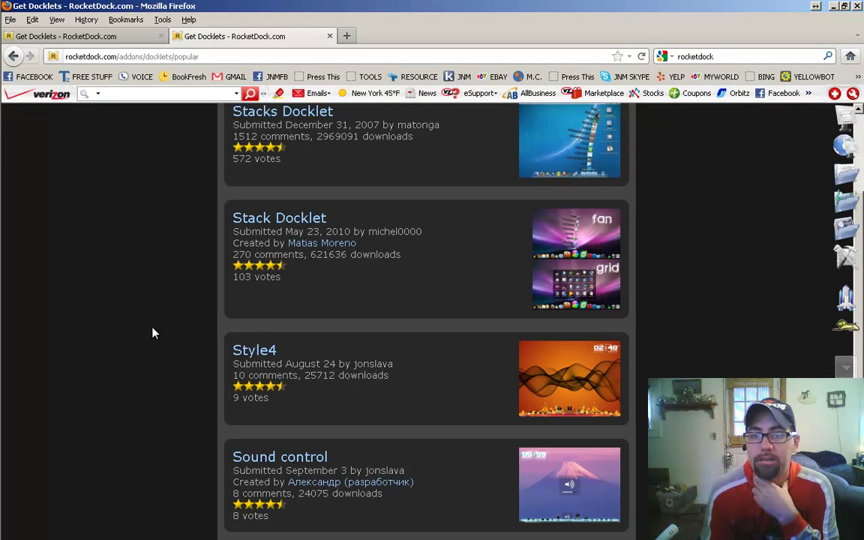
pyautogui.scroll(-1, 154, 336)
pyautogui.scroll(-1, 170, 343)
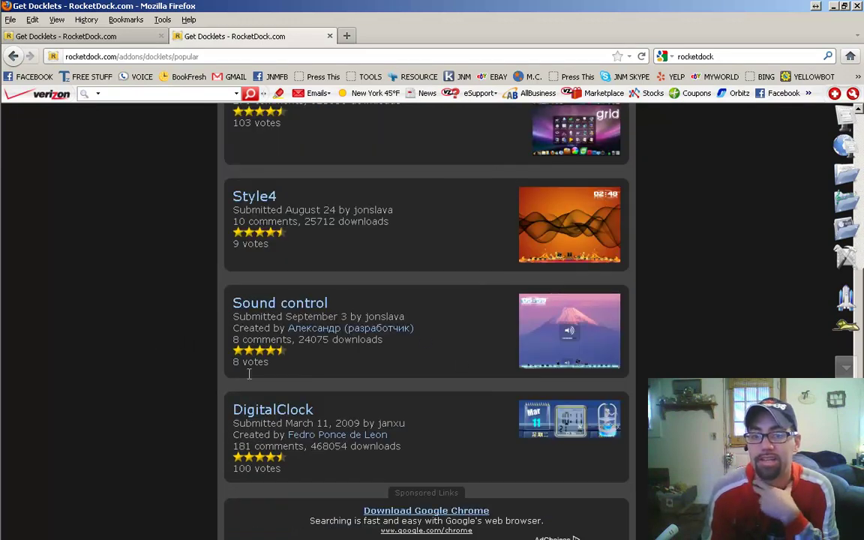
pyautogui.scroll(-1, 193, 419)
pyautogui.scroll(-1, 199, 408)
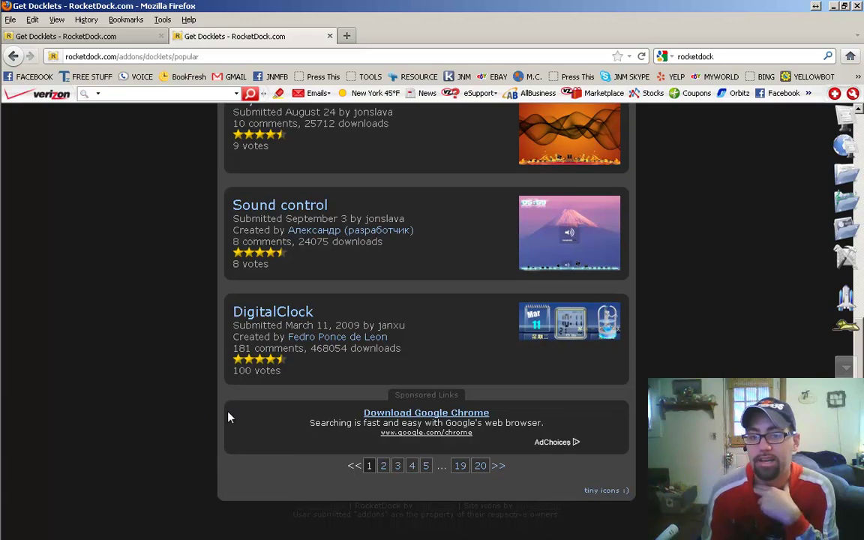
pyautogui.click(480, 466)
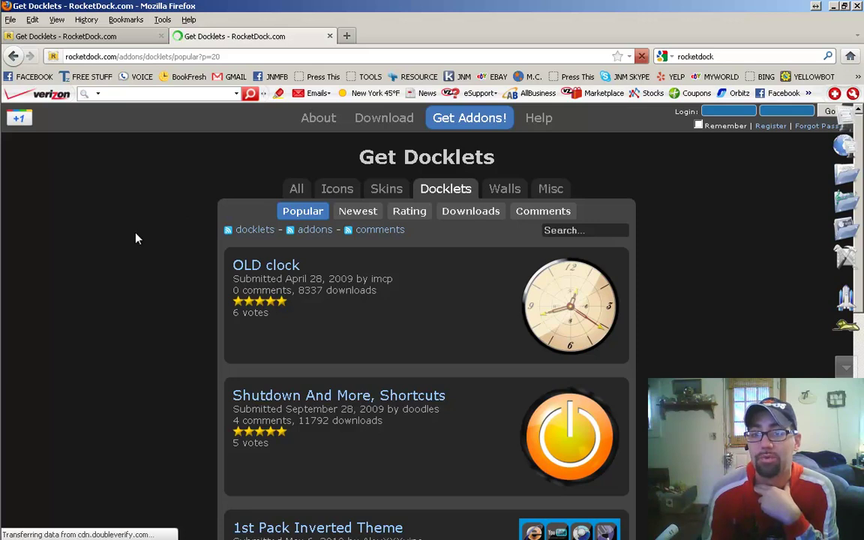
pyautogui.scroll(-9, 136, 239)
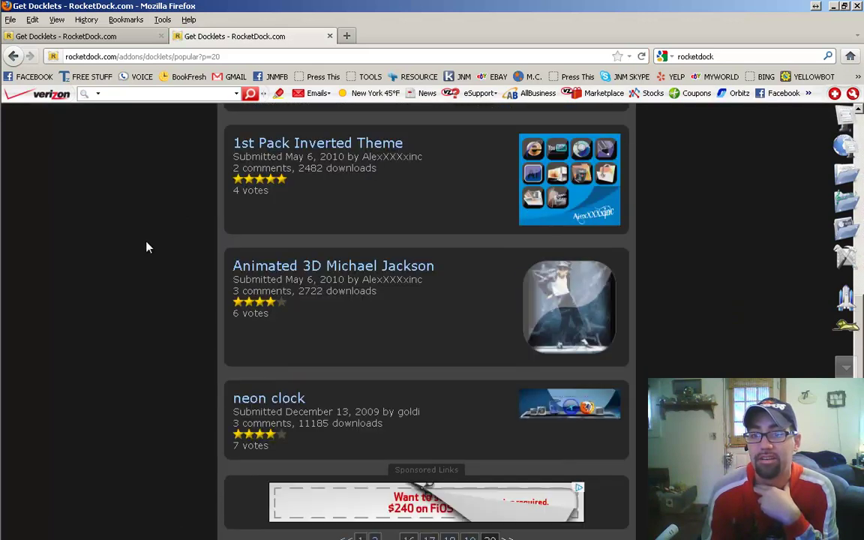
pyautogui.scroll(-2, 165, 217)
pyautogui.scroll(10, 165, 233)
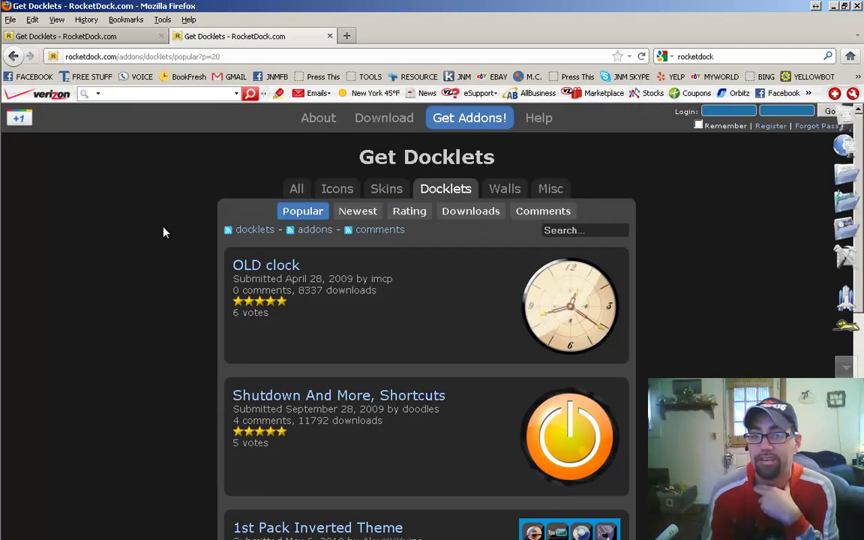
# Step: Switch the RocketDock.com add-on listing to popular icons and scroll to the page links
pyautogui.click(339, 189)
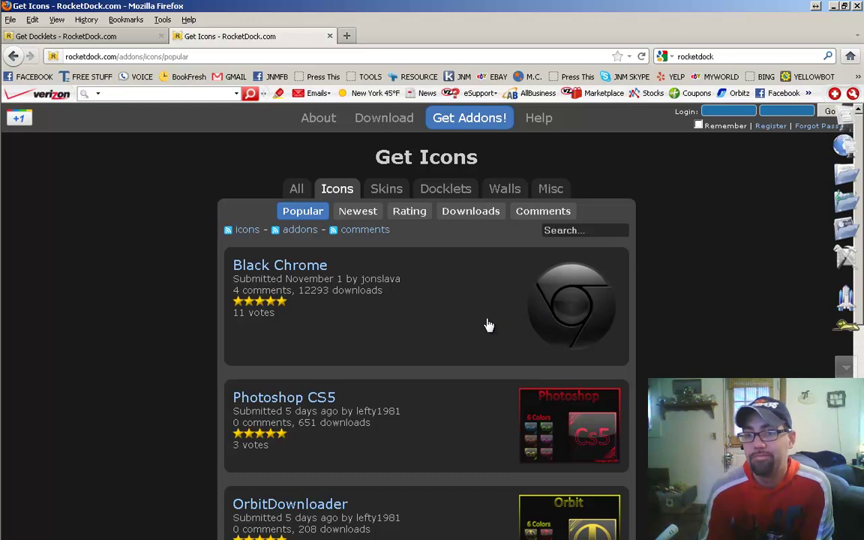
pyautogui.scroll(-3, 193, 338)
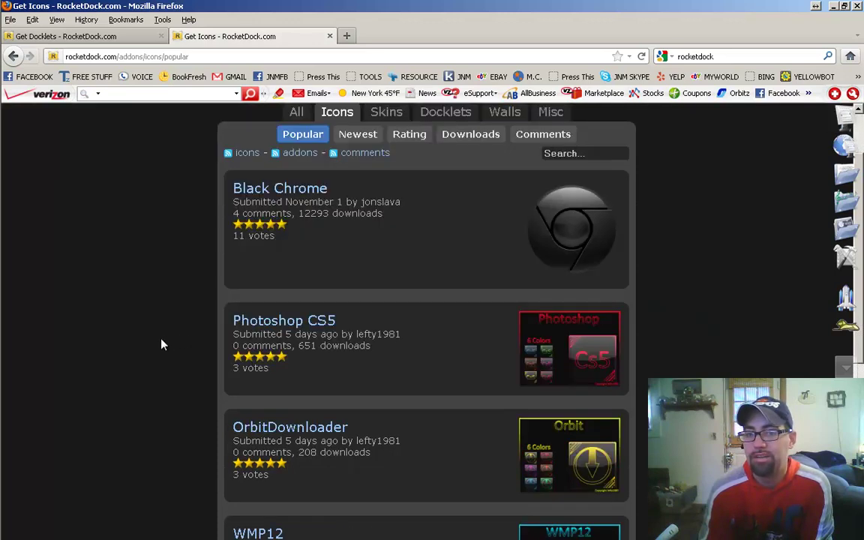
pyautogui.scroll(-1, 154, 306)
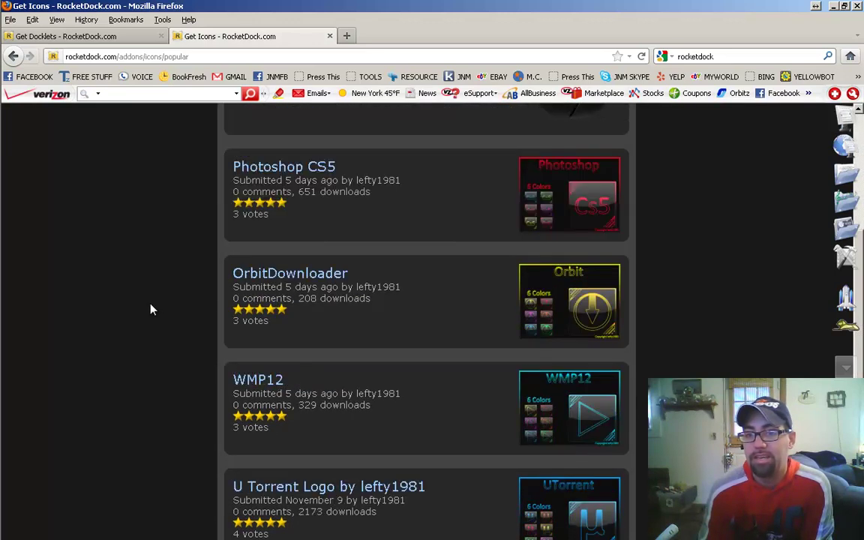
pyautogui.scroll(-2, 150, 310)
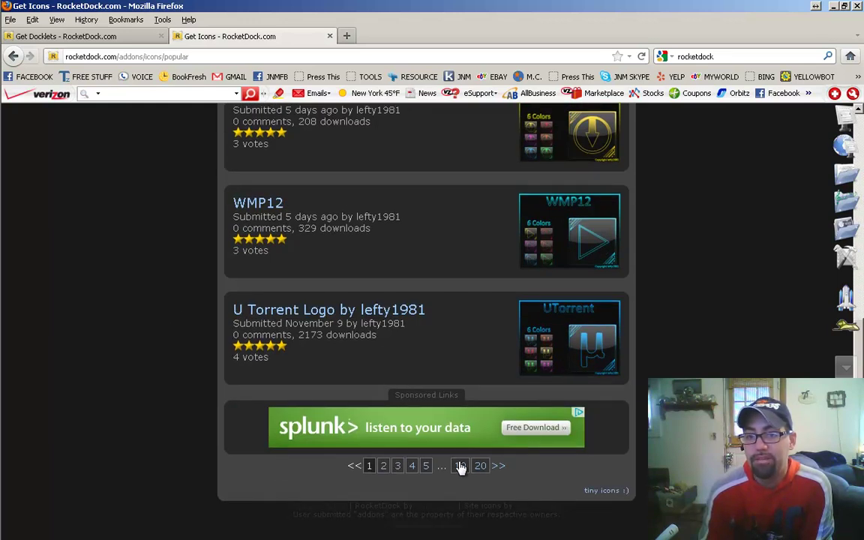
# Step: Go to page 5 of the popular icons, led by Windows Phone 7 icons and Icons Pack 11
pyautogui.click(426, 466)
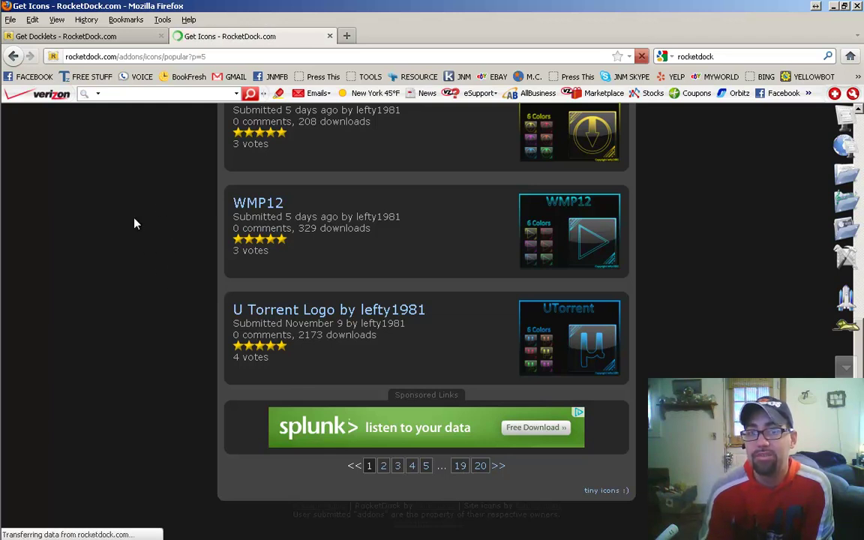
pyautogui.scroll(-2, 136, 298)
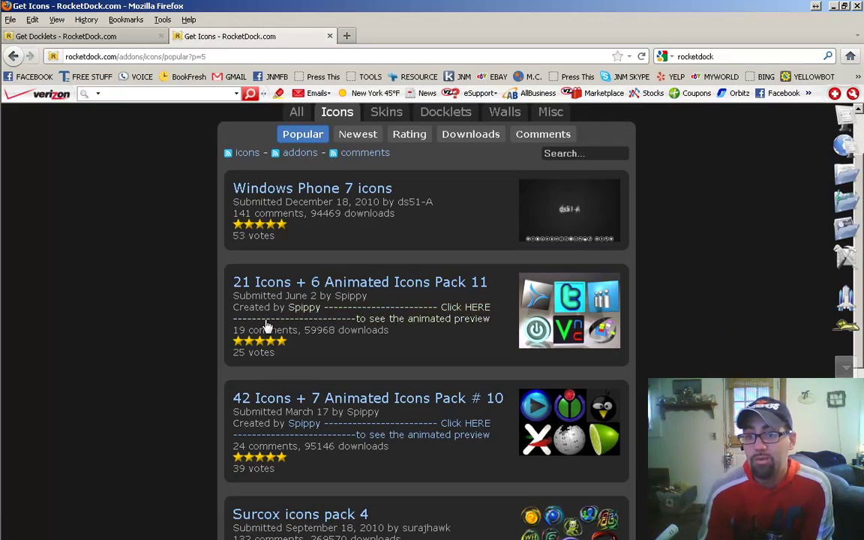
pyautogui.scroll(-6, 108, 324)
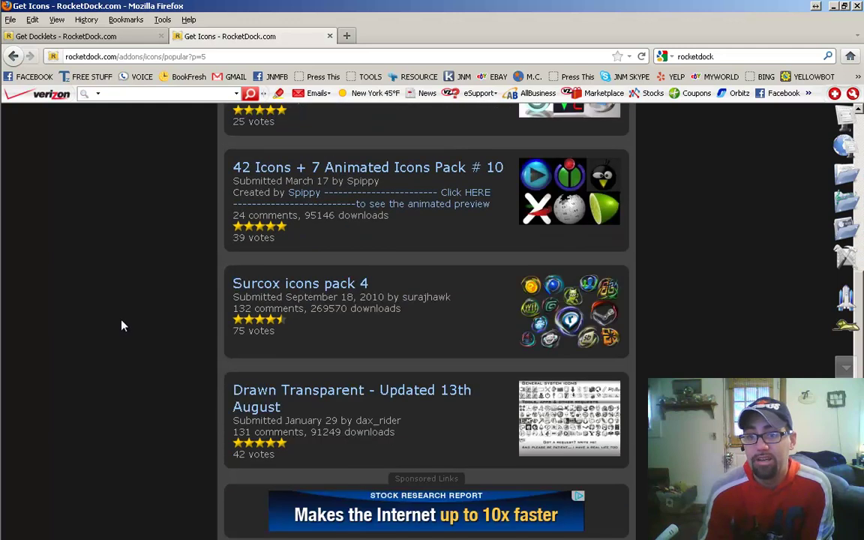
pyautogui.scroll(-2, 120, 325)
pyautogui.scroll(10, 124, 324)
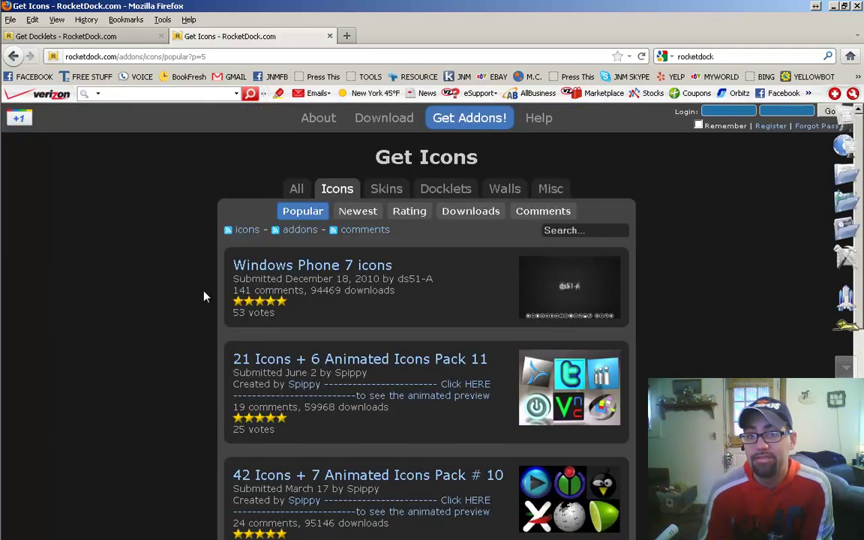
# Step: Switch the add-on listing to Skins and browse the skin list
pyautogui.click(392, 190)
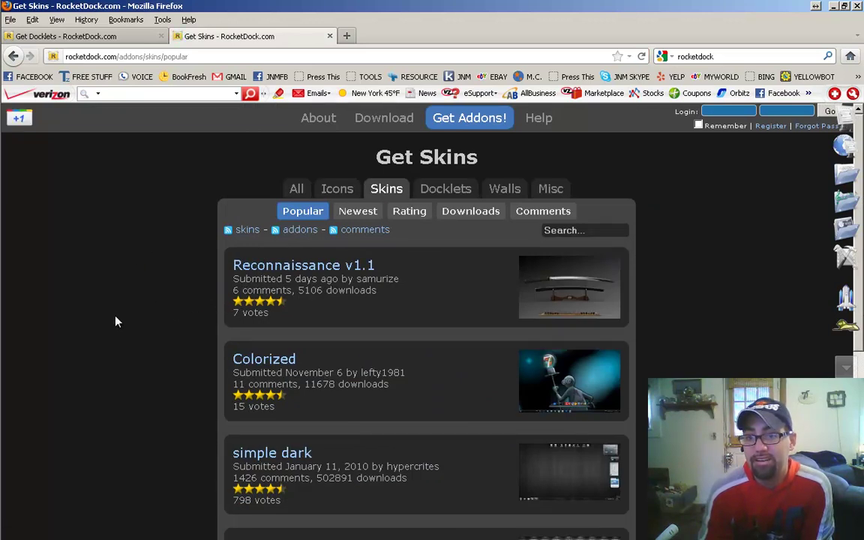
pyautogui.scroll(-2, 116, 322)
pyautogui.scroll(-2, 118, 321)
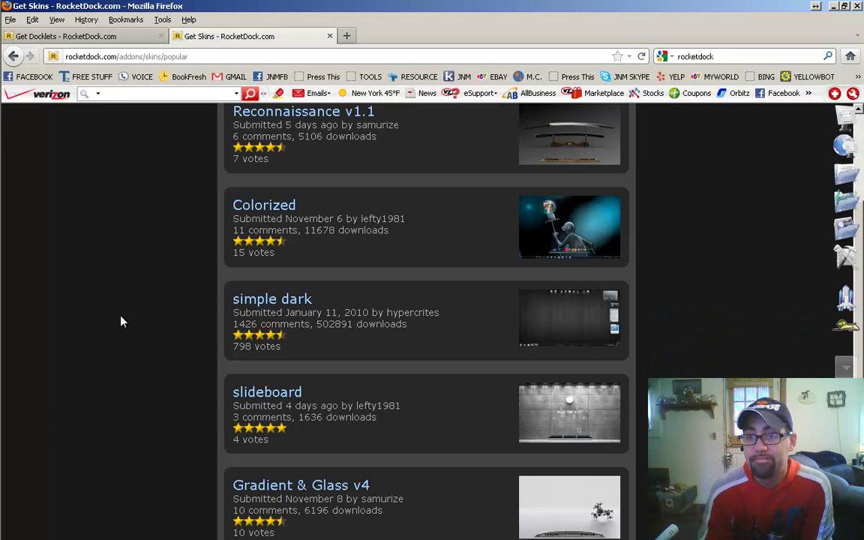
pyautogui.scroll(3, 124, 323)
pyautogui.scroll(-8, 142, 326)
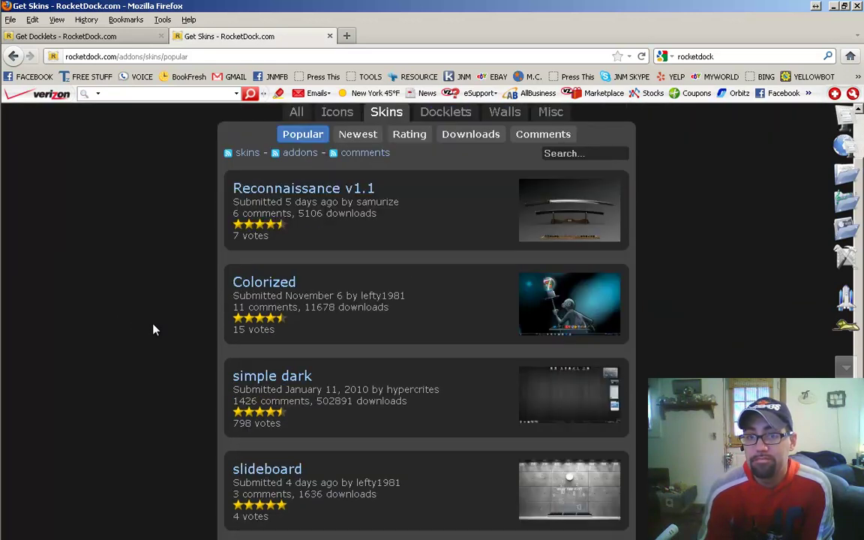
pyautogui.scroll(8, 153, 331)
pyautogui.scroll(-8, 153, 331)
pyautogui.scroll(8, 153, 334)
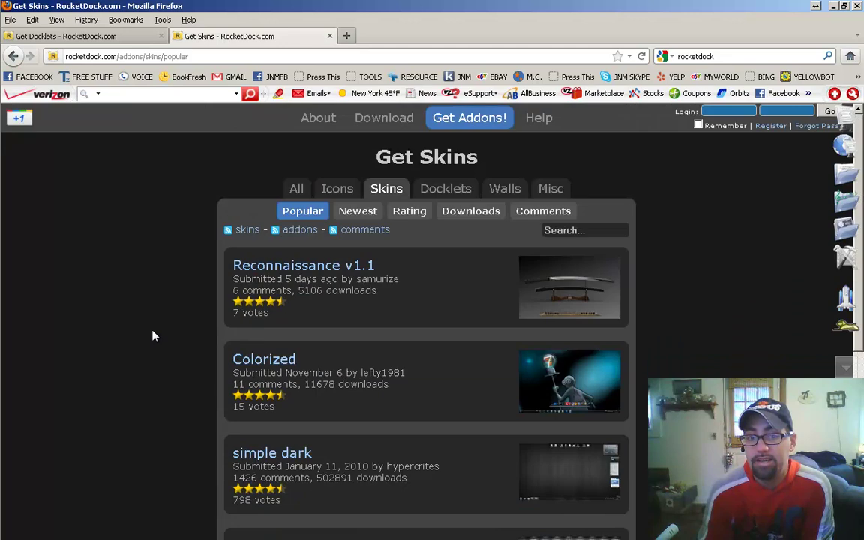
# Step: Open the Reconnaissance v1.1 skin page and read its 32-bit and 64-bit install instructions
pyautogui.click(286, 277)
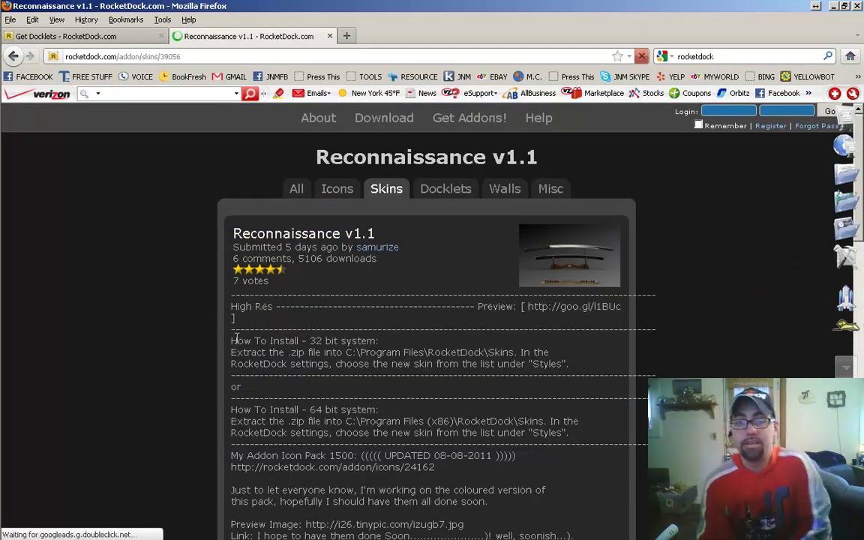
pyautogui.scroll(-4, 147, 299)
pyautogui.scroll(4, 136, 315)
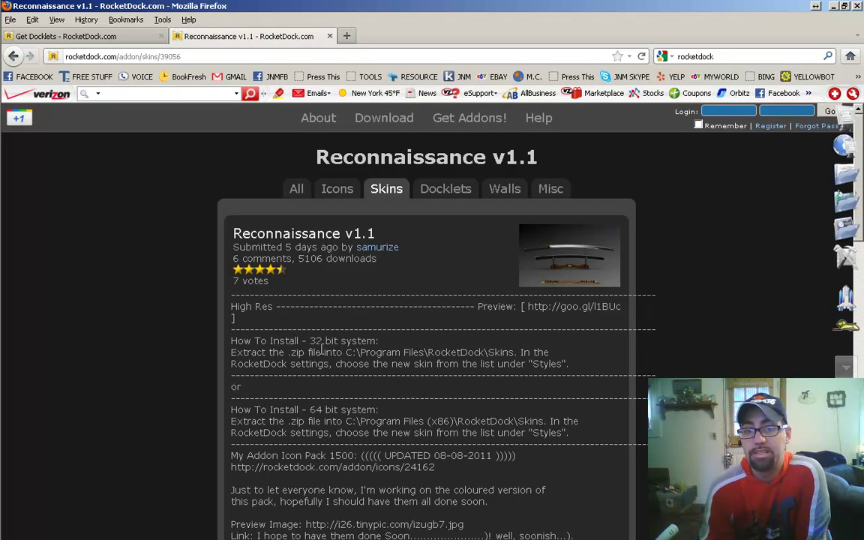
pyautogui.scroll(-2, 176, 382)
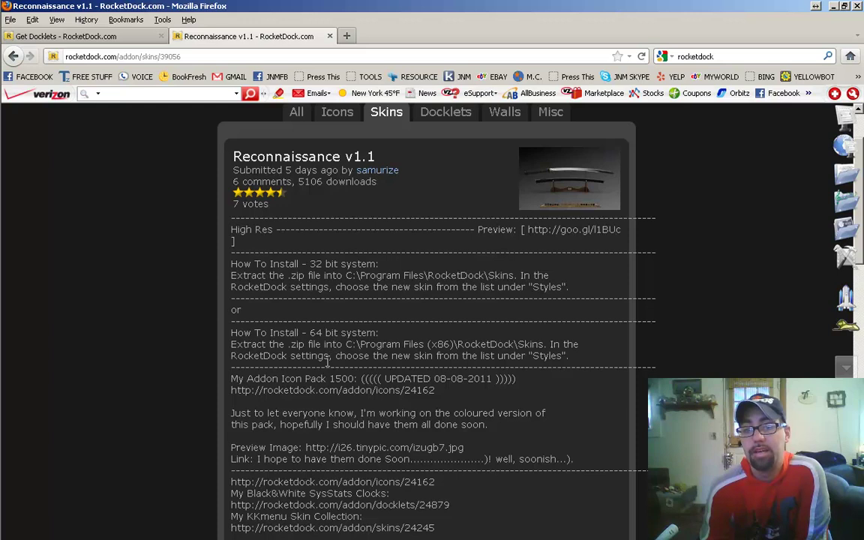
pyautogui.moveTo(2, 278)
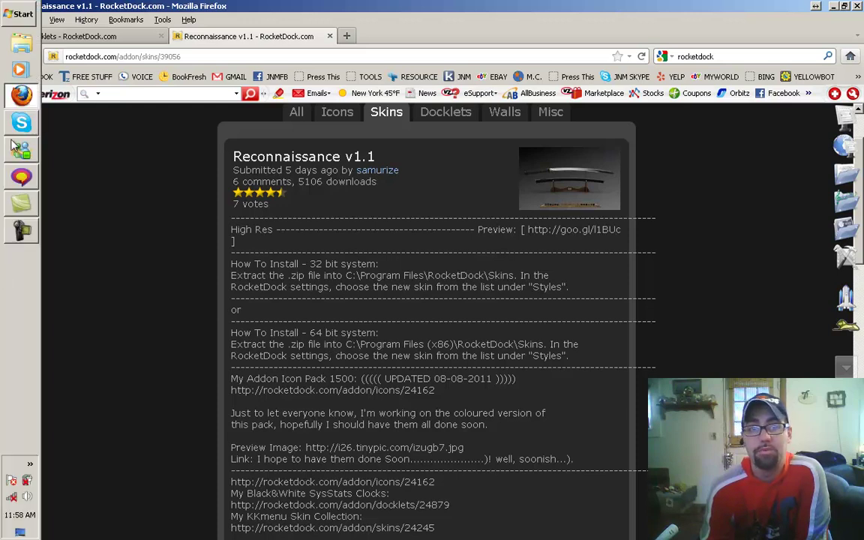
# Step: Open Control Panel from the Start menu, then close it
pyautogui.click(18, 15)
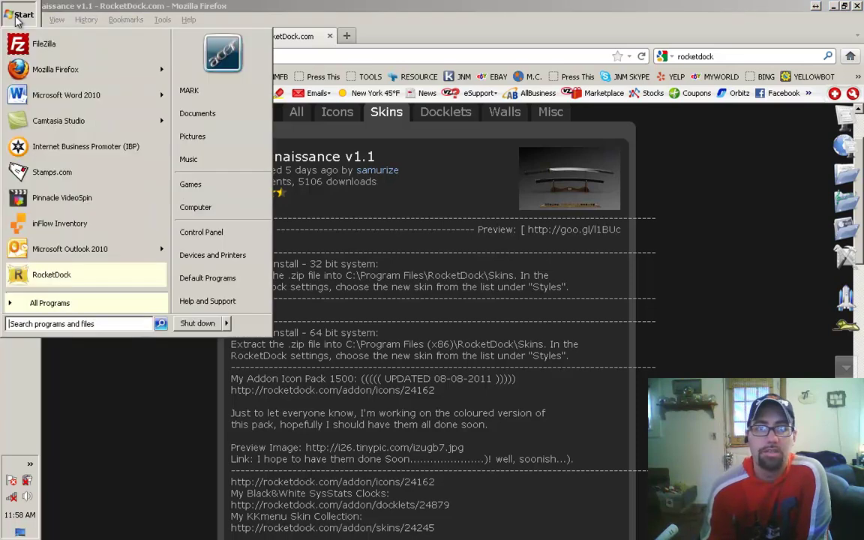
pyautogui.click(201, 233)
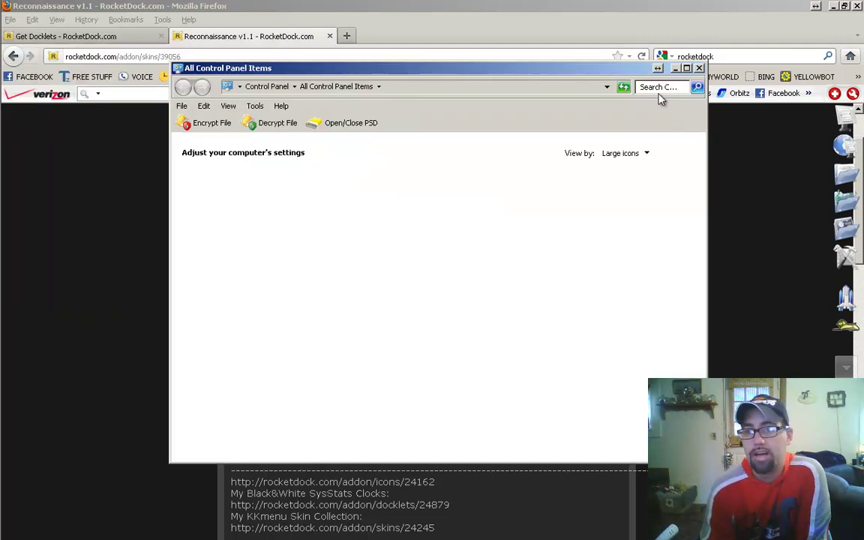
pyautogui.click(699, 69)
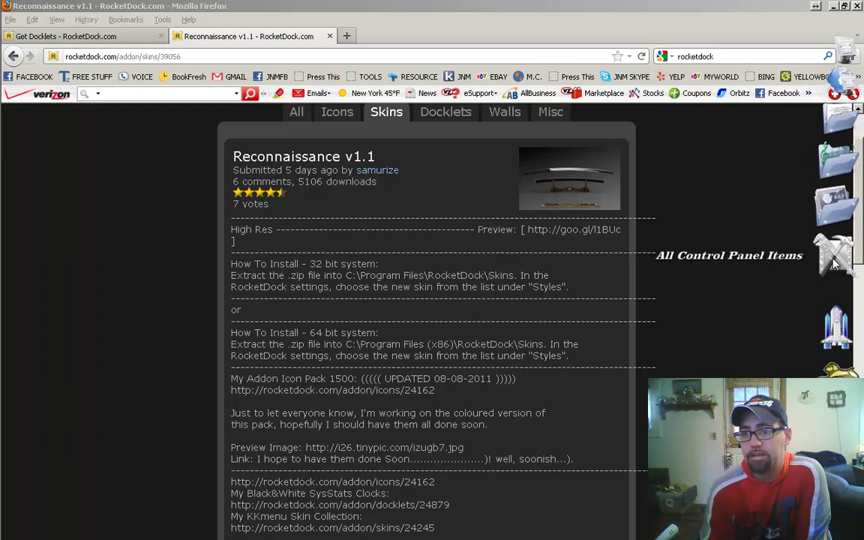
# Step: Reopen Control Panel from the dock icon and view System: 64-bit Windows 7 Ultimate, 4.00 GB RAM
pyautogui.click(835, 259)
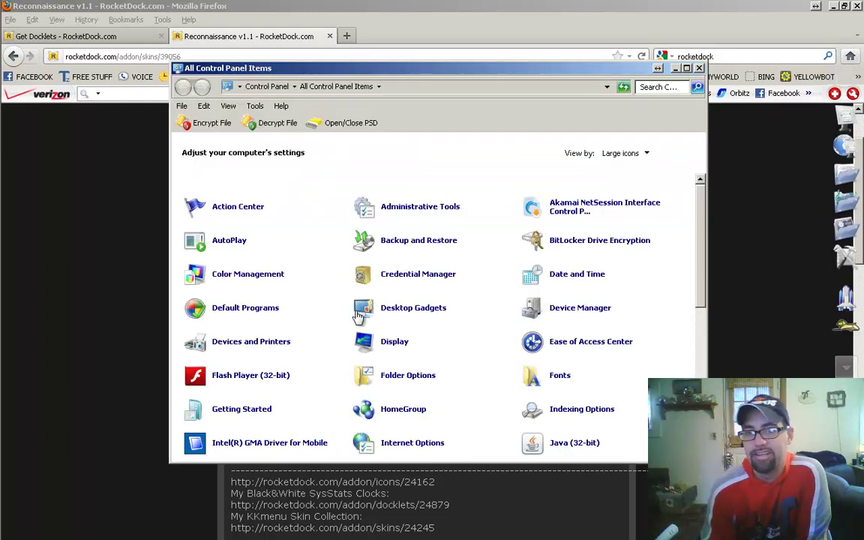
pyautogui.scroll(-1, 460, 342)
pyautogui.scroll(-8, 460, 342)
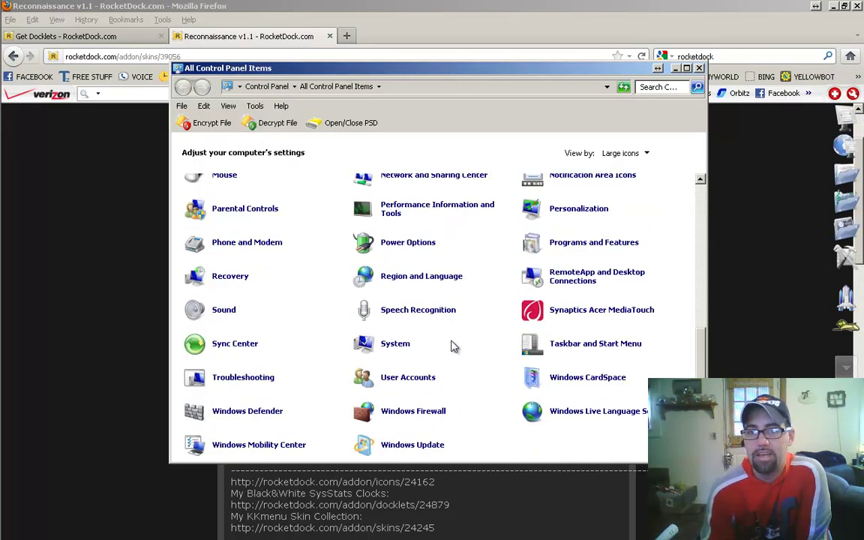
pyautogui.click(395, 345)
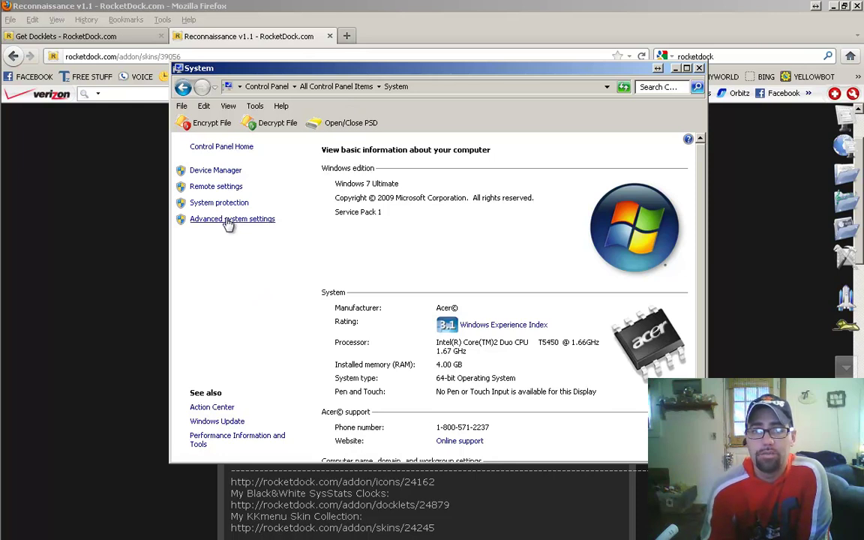
pyautogui.scroll(-1, 373, 254)
pyautogui.scroll(-1, 404, 313)
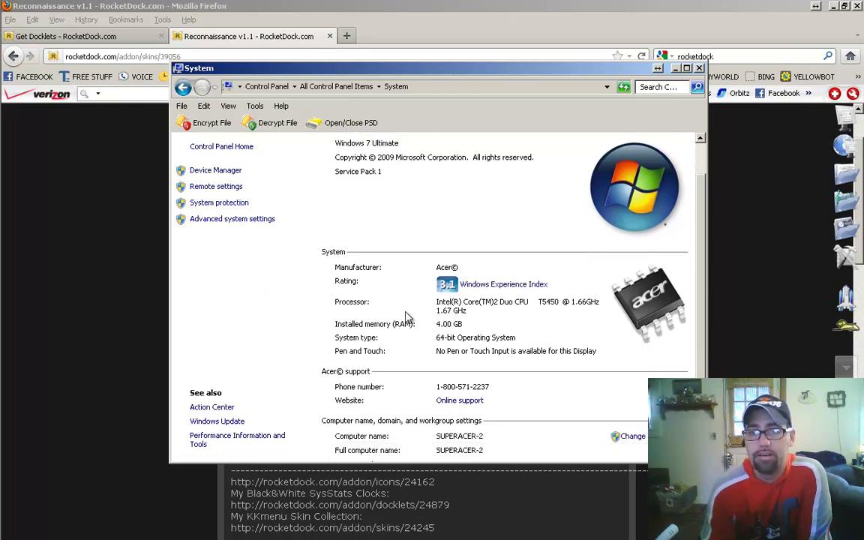
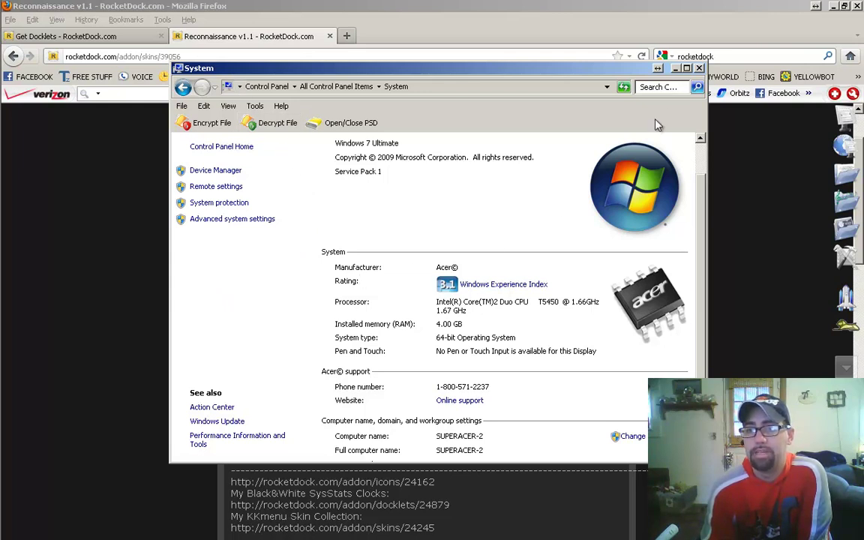
# Step: Close the Control Panel System window to return to the Reconnaissance v1.1 skin page
pyautogui.click(698, 68)
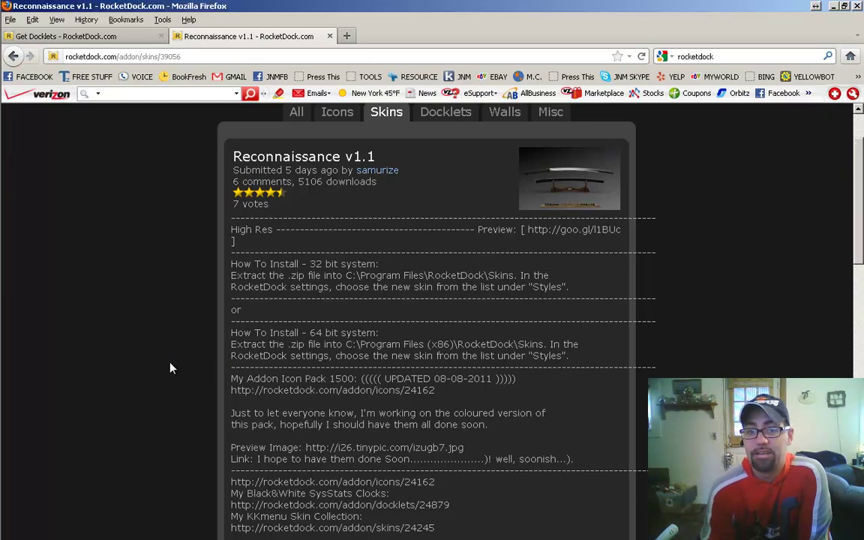
# Step: Download Samurize-Reconnaissance-v1.1.zip, open it with WinRAR, and minimize Firefox
pyautogui.scroll(-10, 166, 366)
pyautogui.scroll(-7, 174, 360)
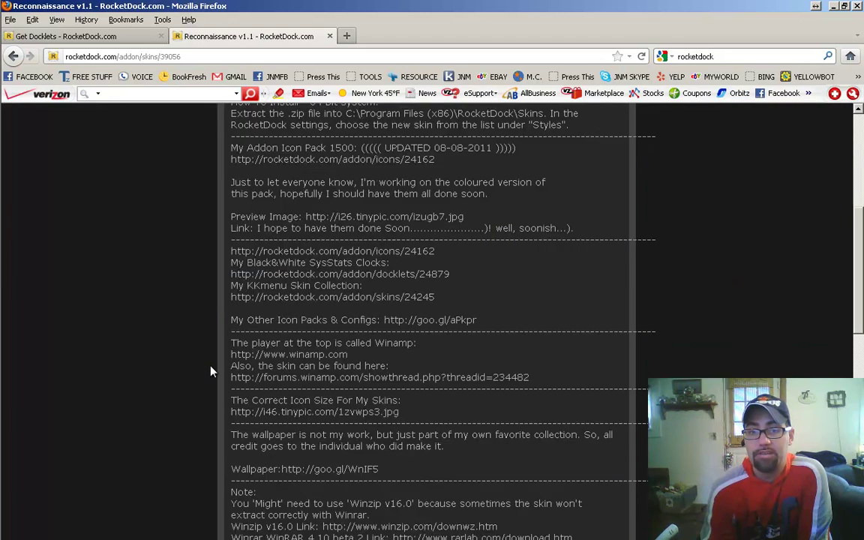
pyautogui.click(274, 419)
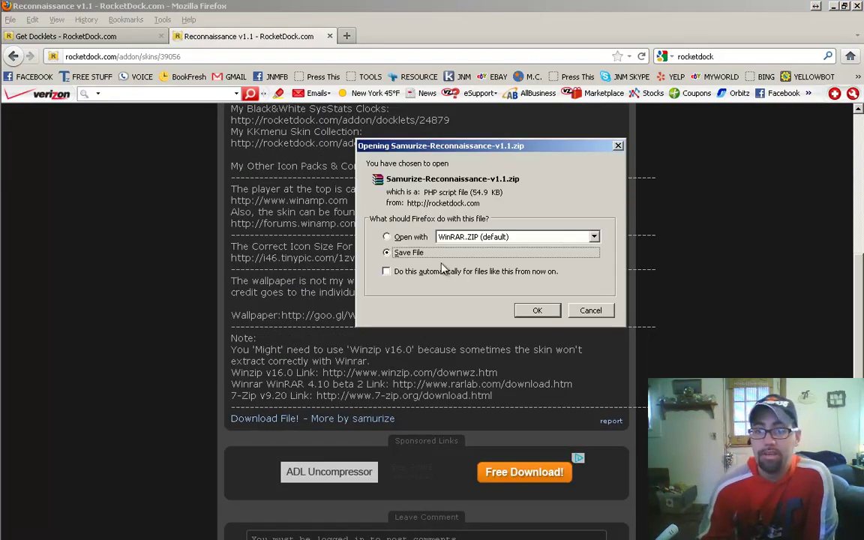
pyautogui.click(400, 241)
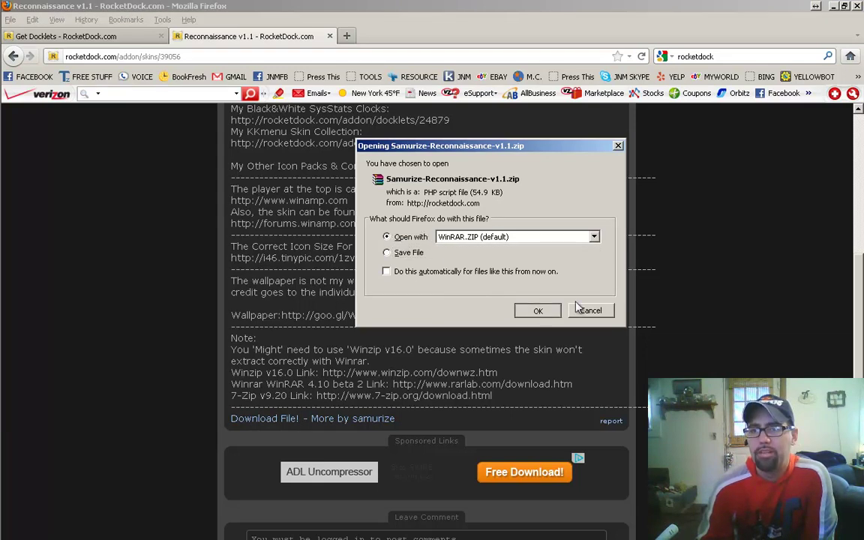
pyautogui.click(537, 310)
pyautogui.click(835, 6)
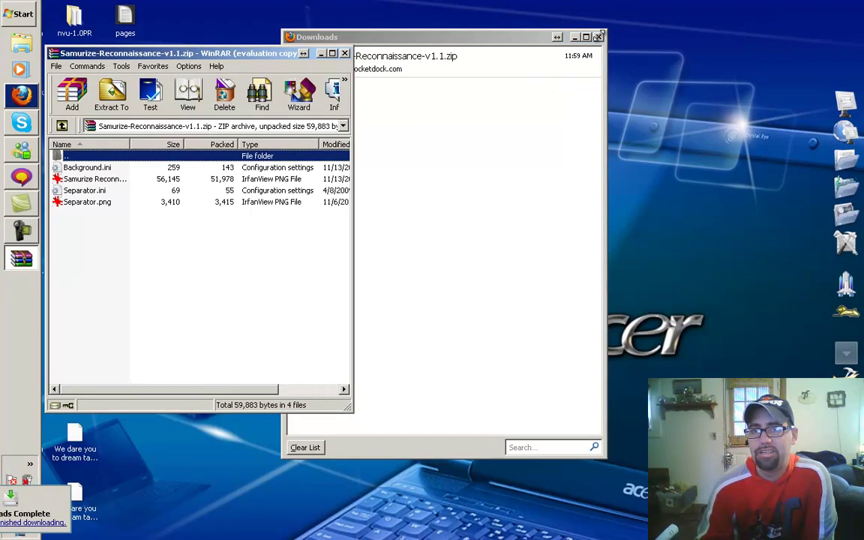
# Step: Close the downloads list and browse to C:\Program Files (x86)\RocketDock\Skins beside WinRAR
pyautogui.click(599, 37)
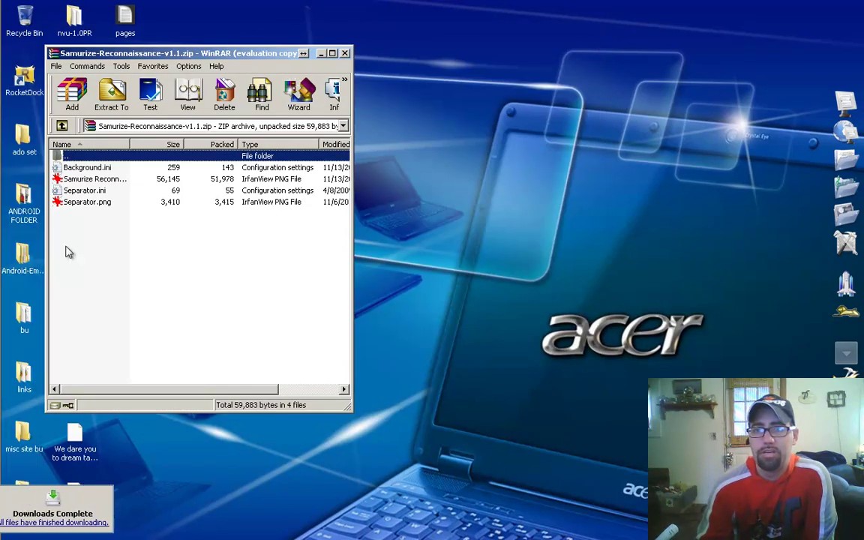
pyautogui.click(844, 100)
pyautogui.doubleClick(545, 133)
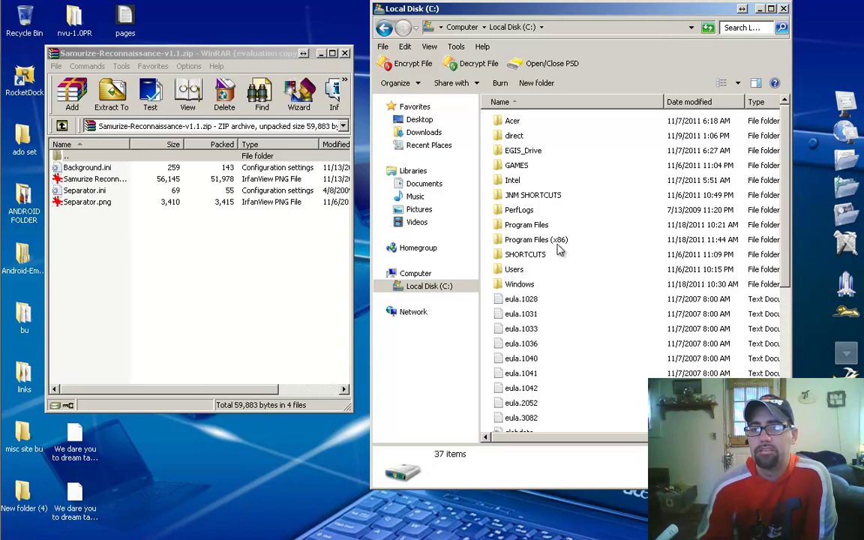
pyautogui.doubleClick(543, 241)
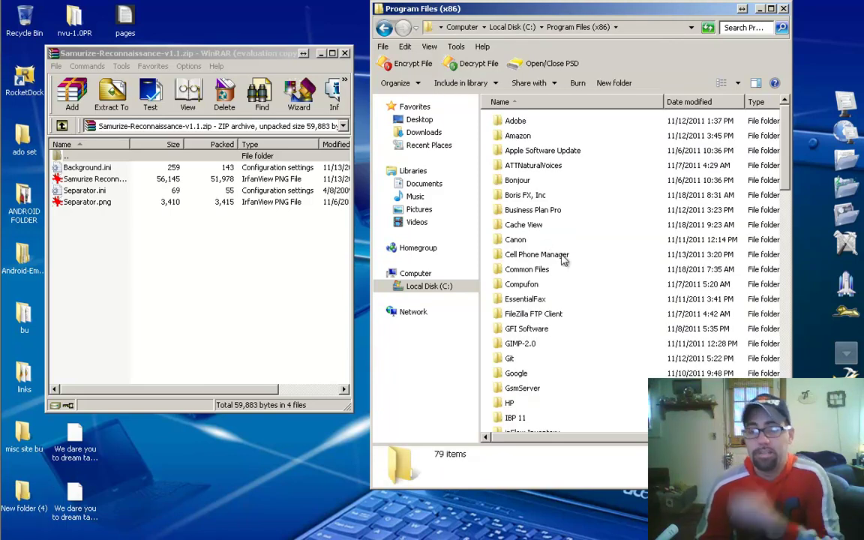
pyautogui.scroll(-19, 567, 239)
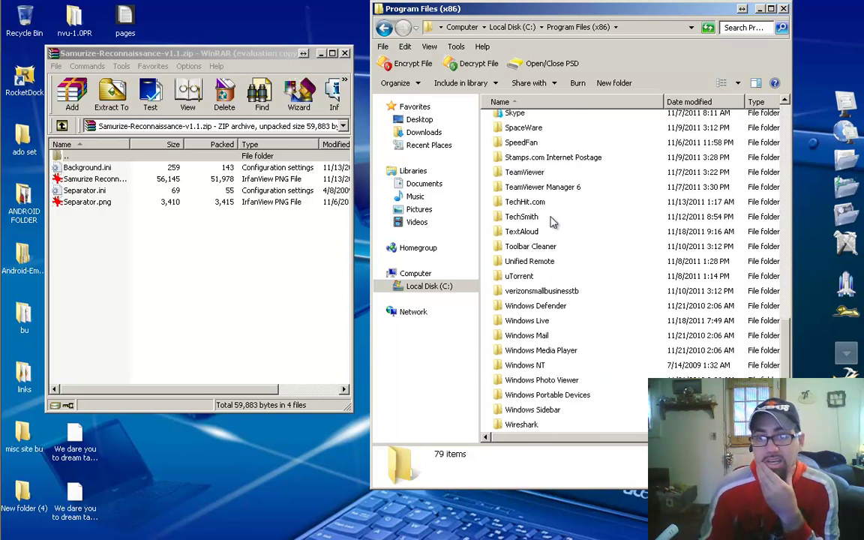
pyautogui.scroll(2, 544, 193)
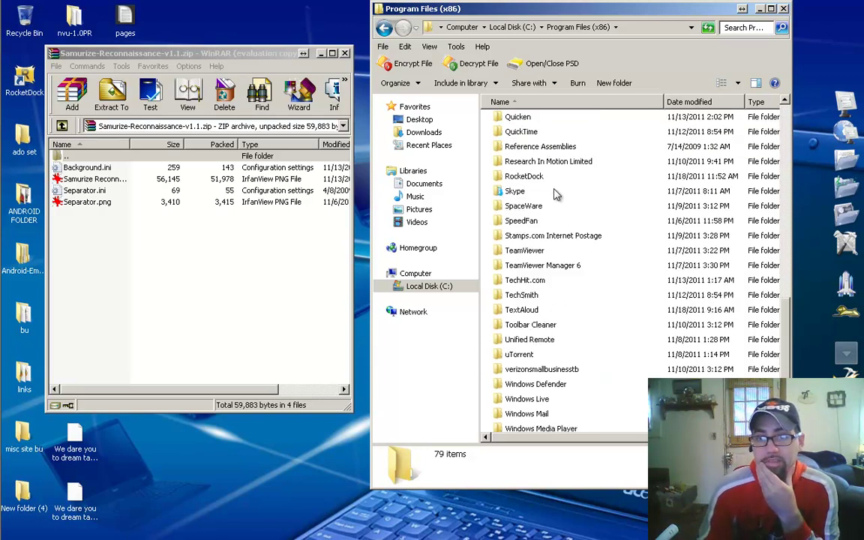
pyautogui.doubleClick(526, 180)
pyautogui.click(521, 180)
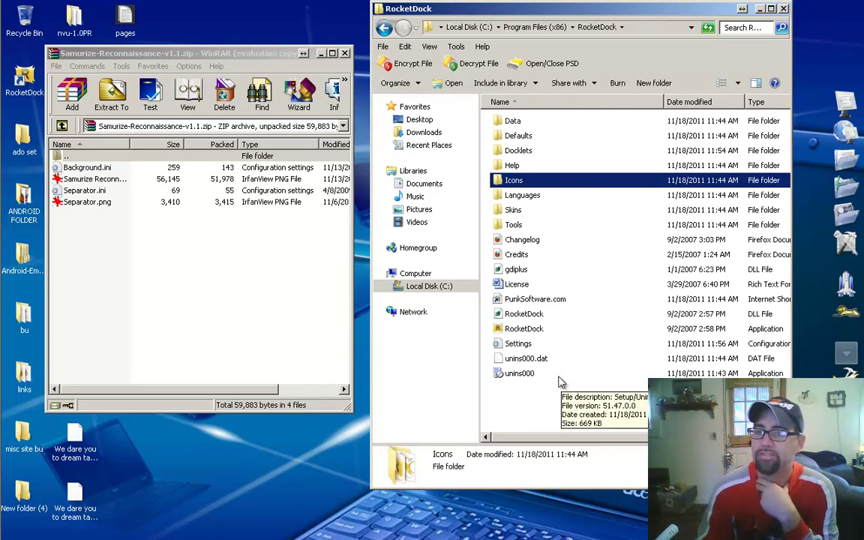
pyautogui.doubleClick(514, 213)
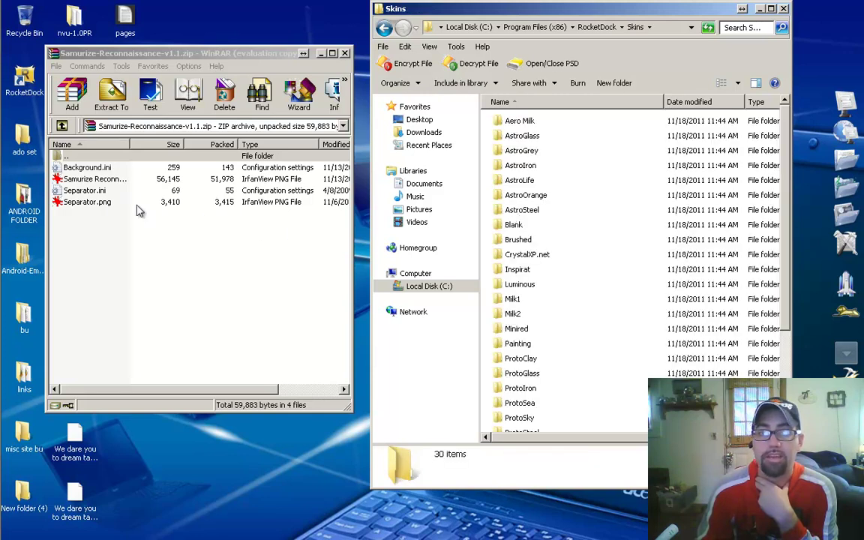
pyautogui.click(82, 172)
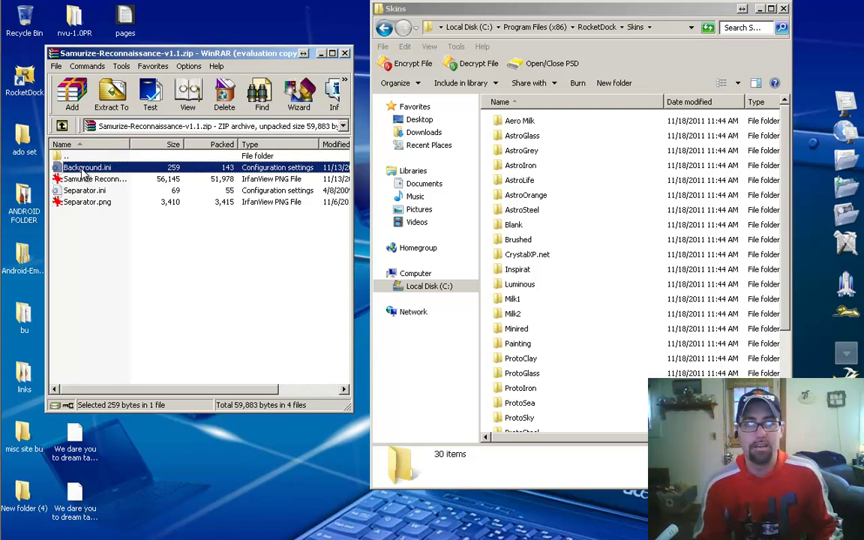
# Step: Extract all four archive files into the Skins folder, then close WinRAR and Explorer
pyautogui.hotkey('ctrl', 'a')
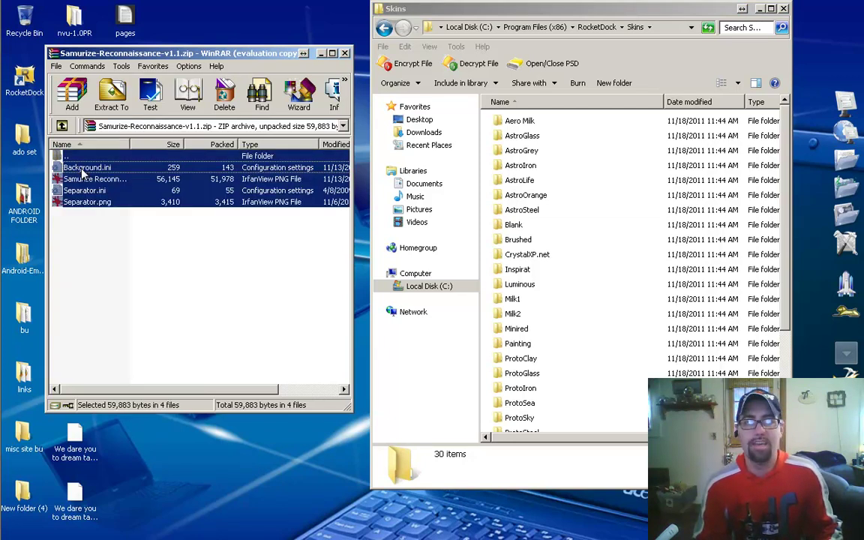
pyautogui.moveTo(78, 173); pyautogui.dragTo(386, 405)
pyautogui.moveTo(555, 486); pyautogui.dragTo(573, 469)
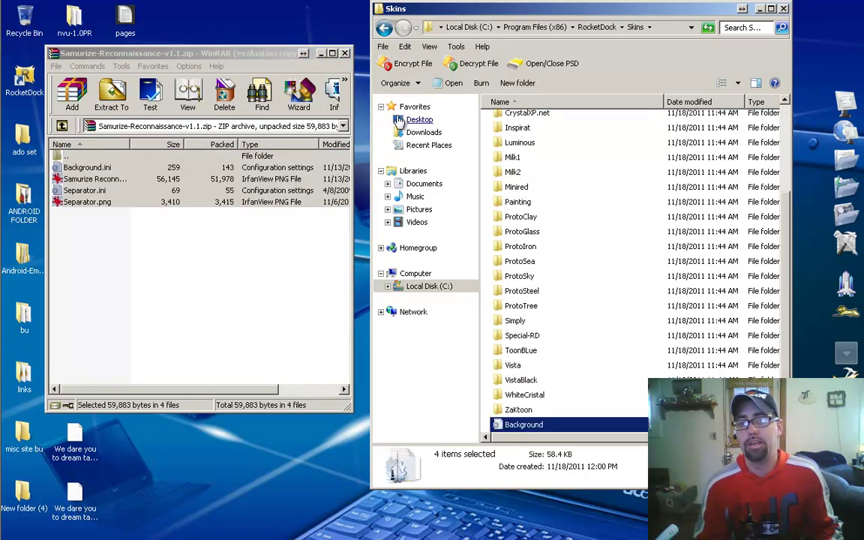
pyautogui.click(346, 55)
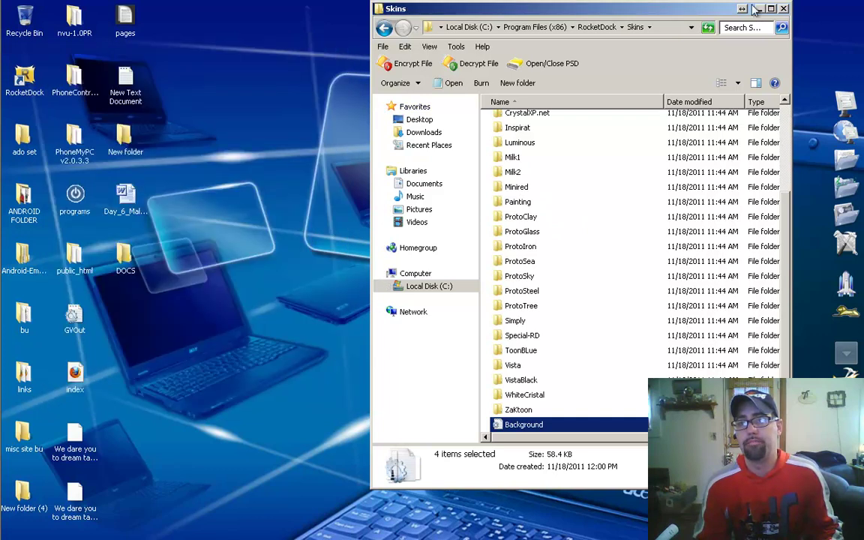
pyautogui.click(785, 10)
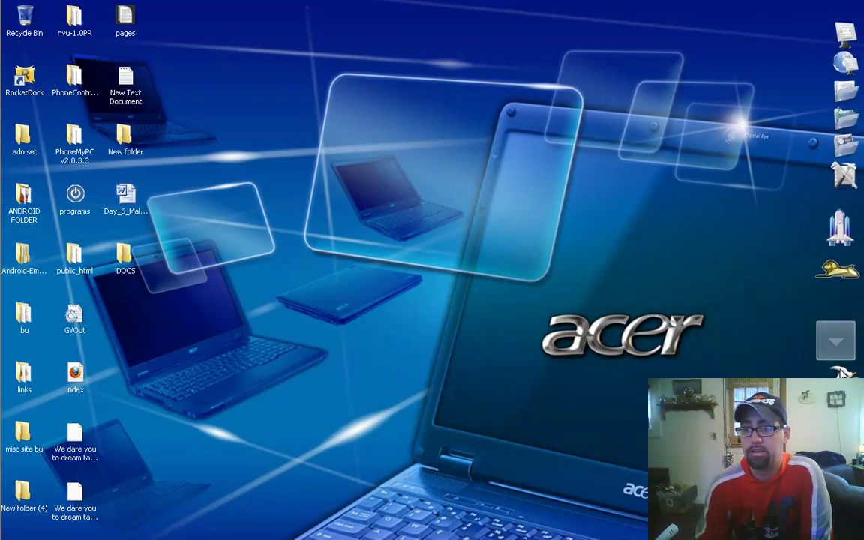
# Step: Open Dock Settings and look through the General, Icons, Position and Style pages
pyautogui.click(836, 384)
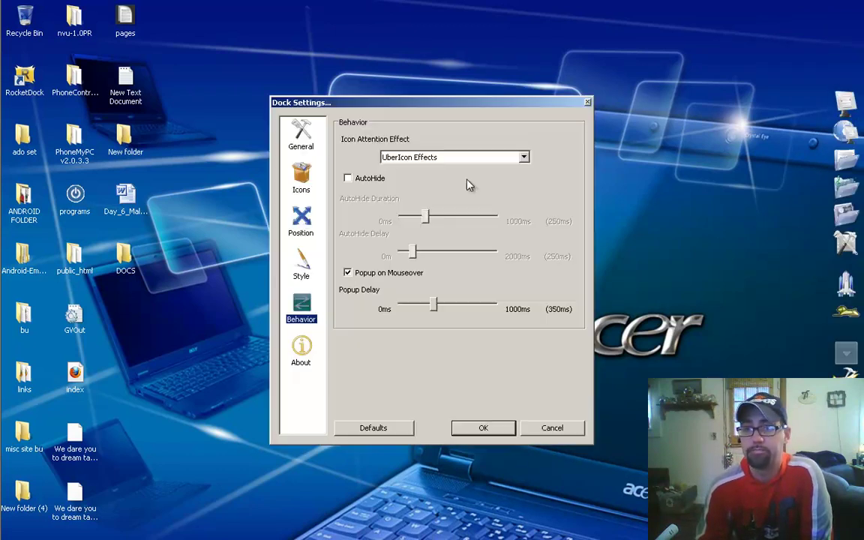
pyautogui.click(298, 137)
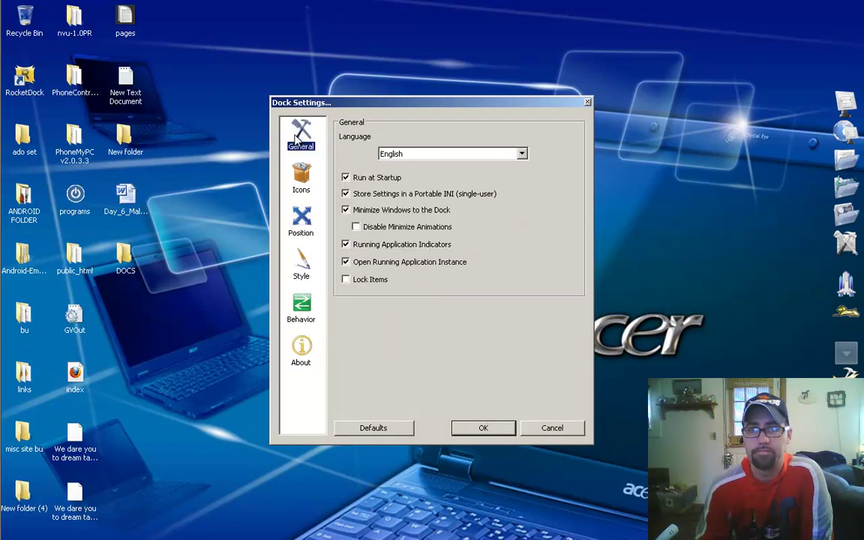
pyautogui.click(304, 177)
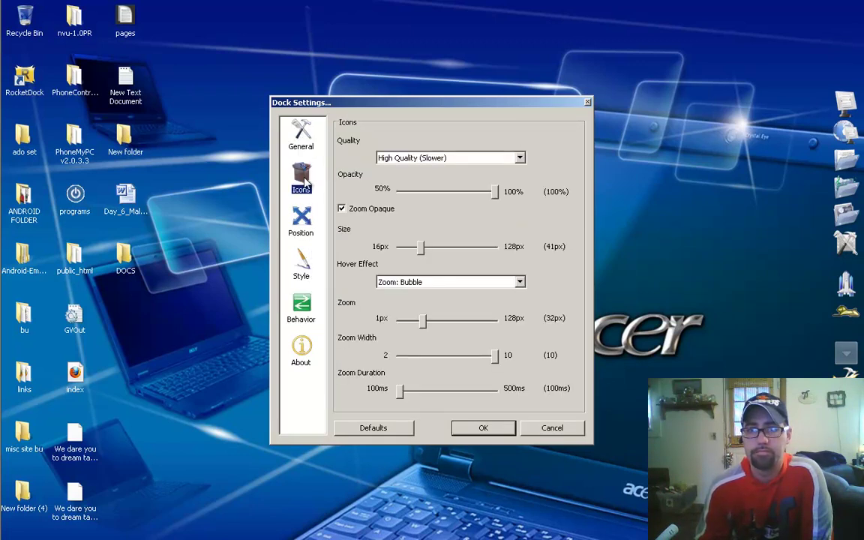
pyautogui.click(303, 219)
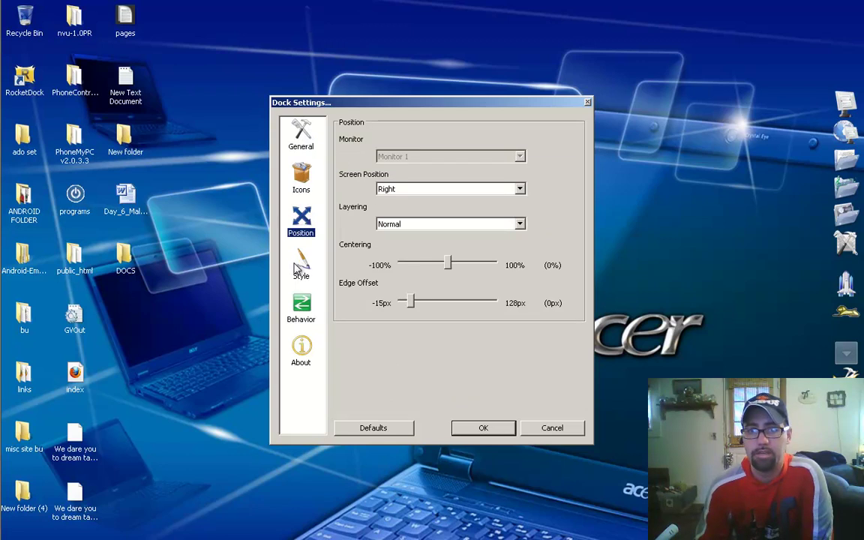
pyautogui.click(303, 267)
# Step: Select the ZaKtoon theme and save the dock settings with OK
pyautogui.click(460, 156)
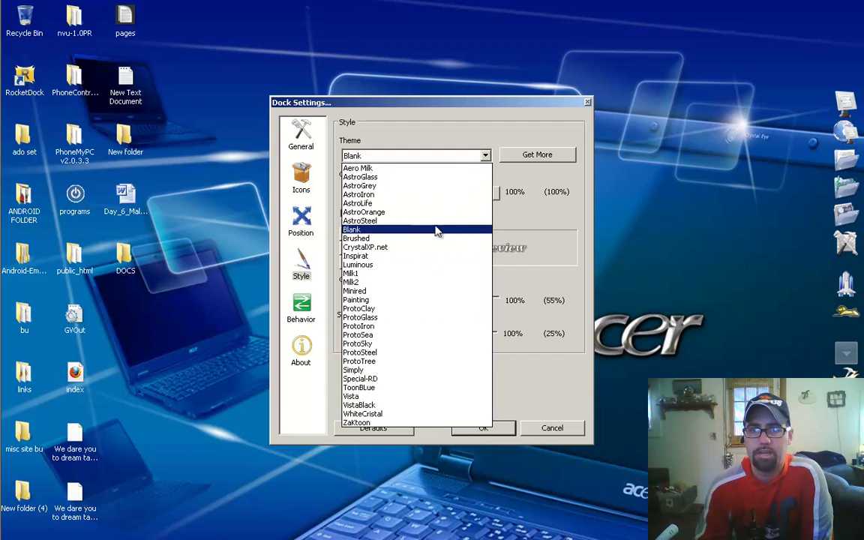
pyautogui.click(407, 425)
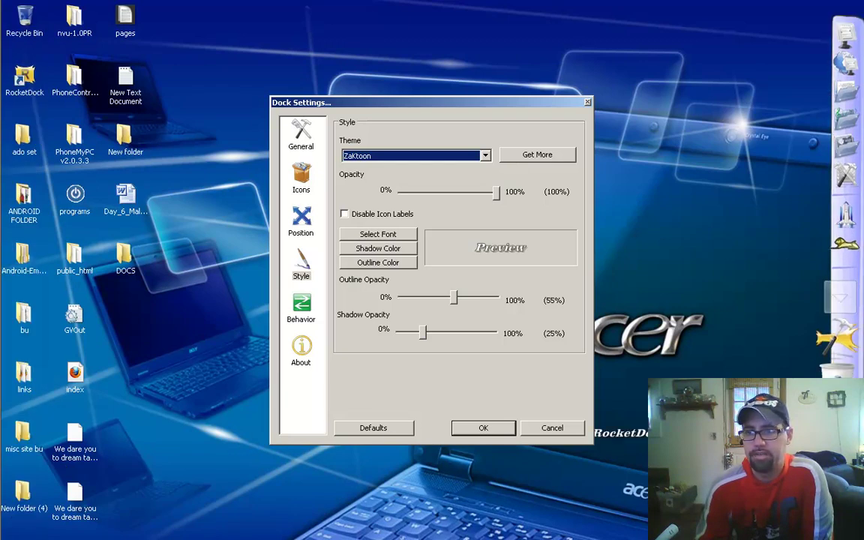
pyautogui.click(841, 436)
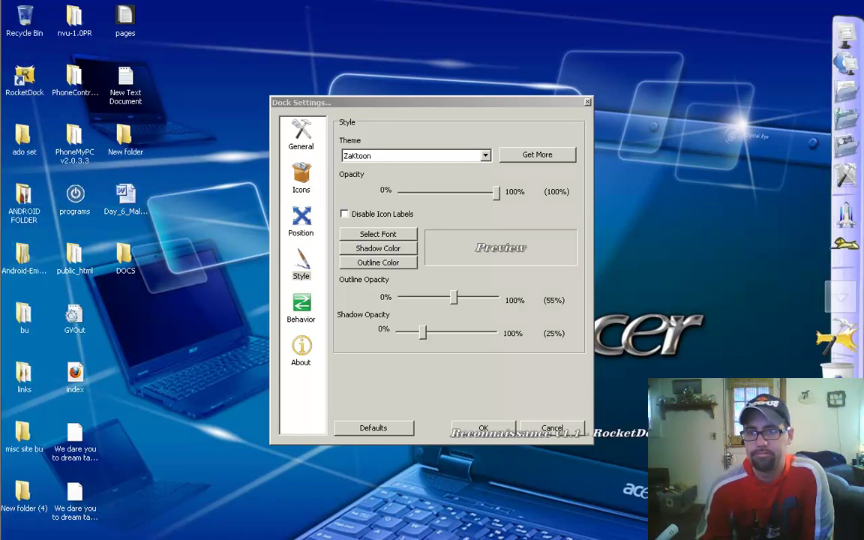
pyautogui.click(442, 159)
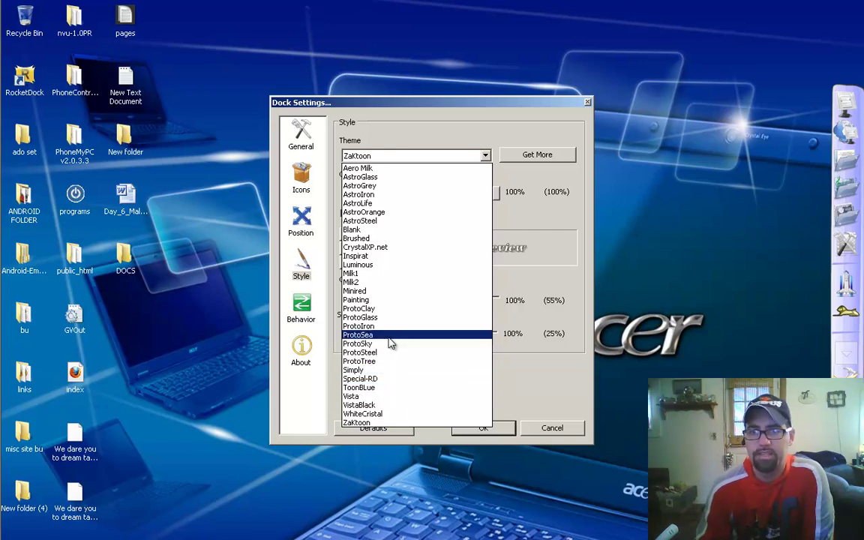
pyautogui.click(499, 434)
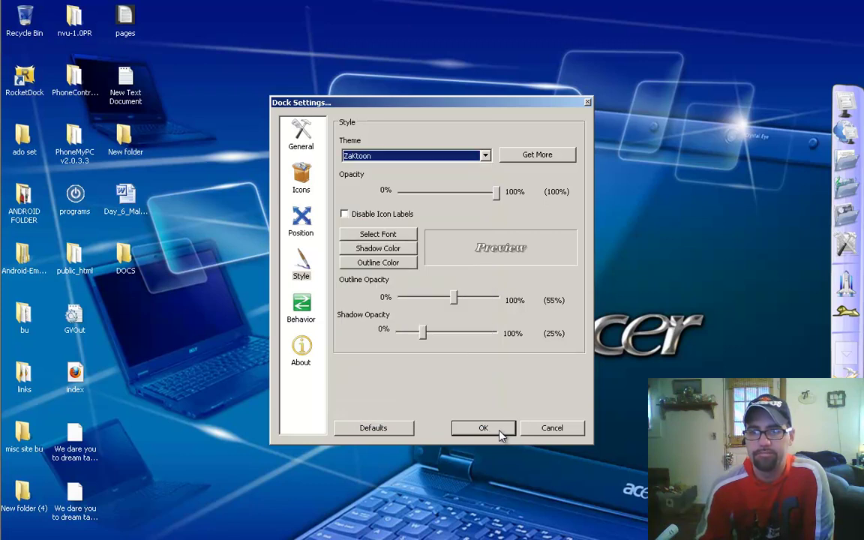
pyautogui.click(500, 434)
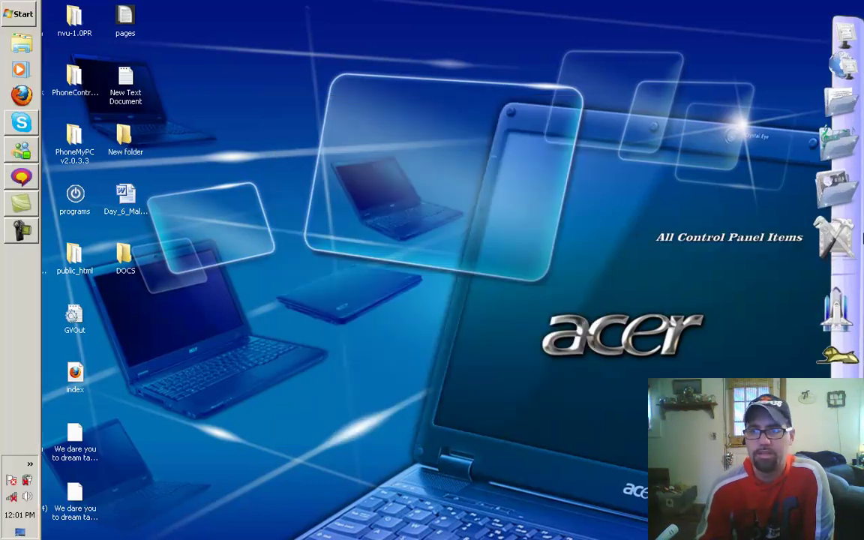
# Step: Browse from Computer through Local Disk (C:) and Program Files (x86) into RocketDock
pyautogui.click(845, 104)
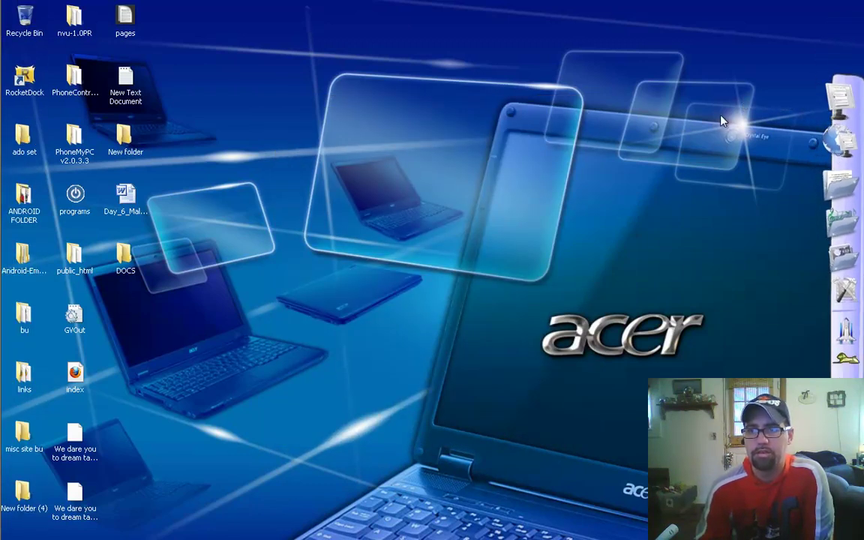
pyautogui.doubleClick(511, 133)
pyautogui.click(511, 135)
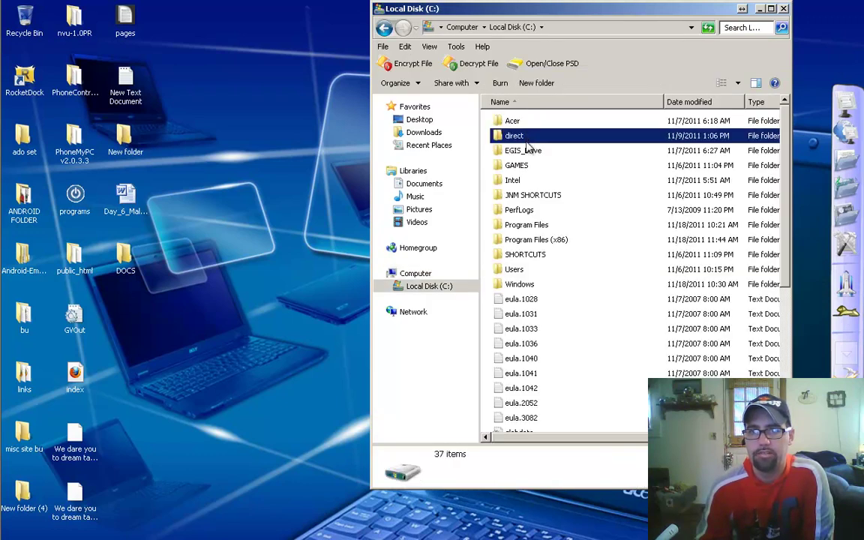
pyautogui.doubleClick(525, 240)
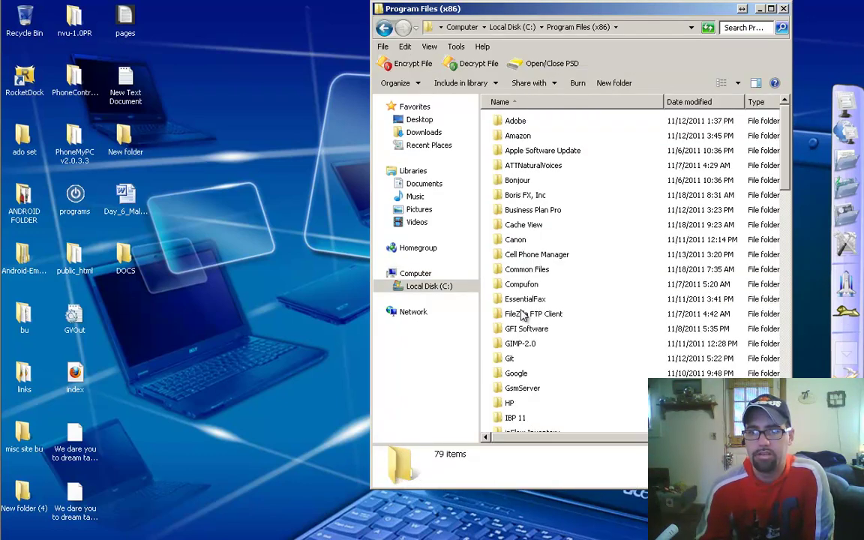
pyautogui.scroll(-15, 525, 315)
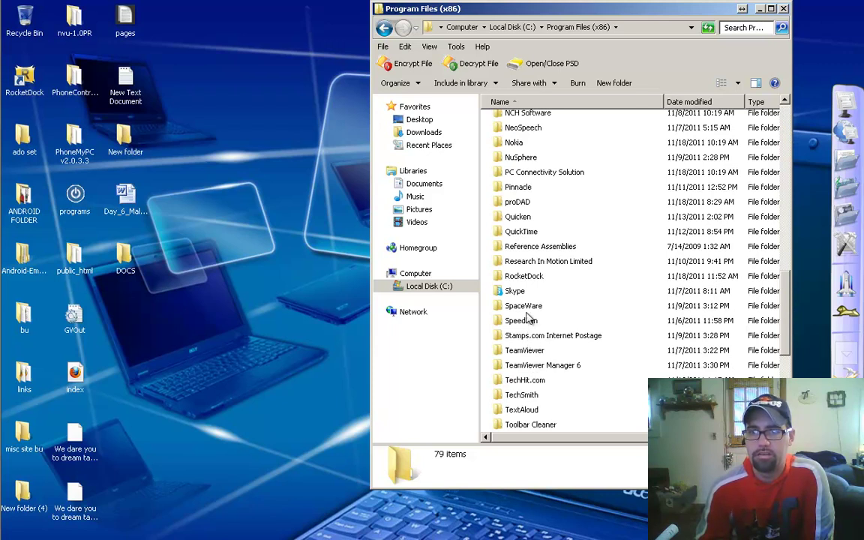
pyautogui.doubleClick(523, 276)
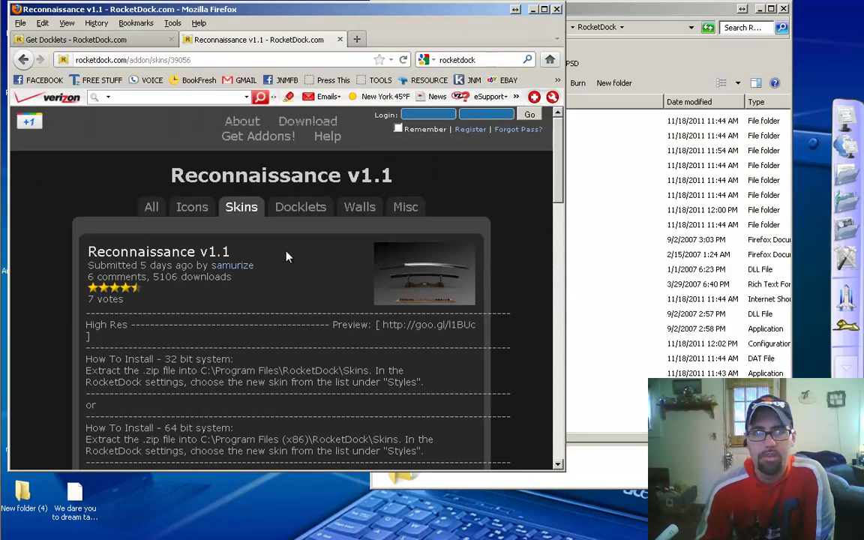
# Step: Read the skin page's install notes, then bring the RocketDock folder window forward
pyautogui.scroll(-5, 251, 274)
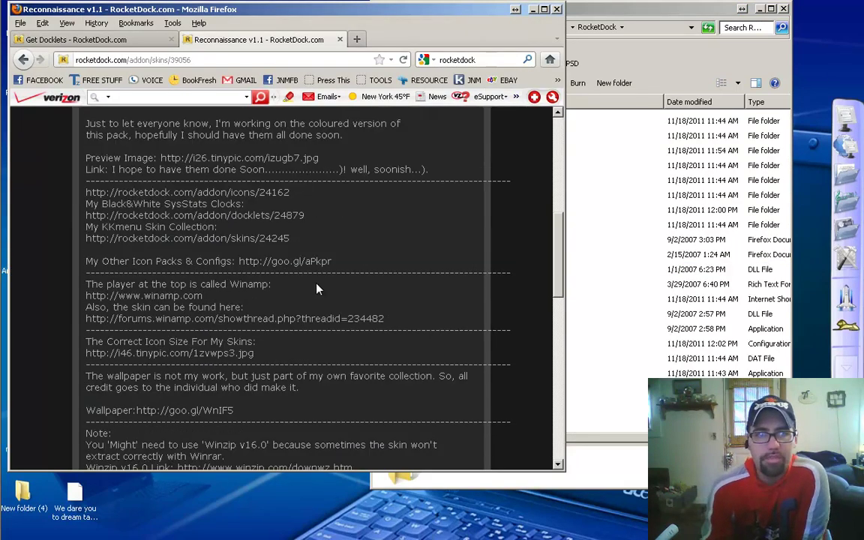
pyautogui.scroll(5, 147, 262)
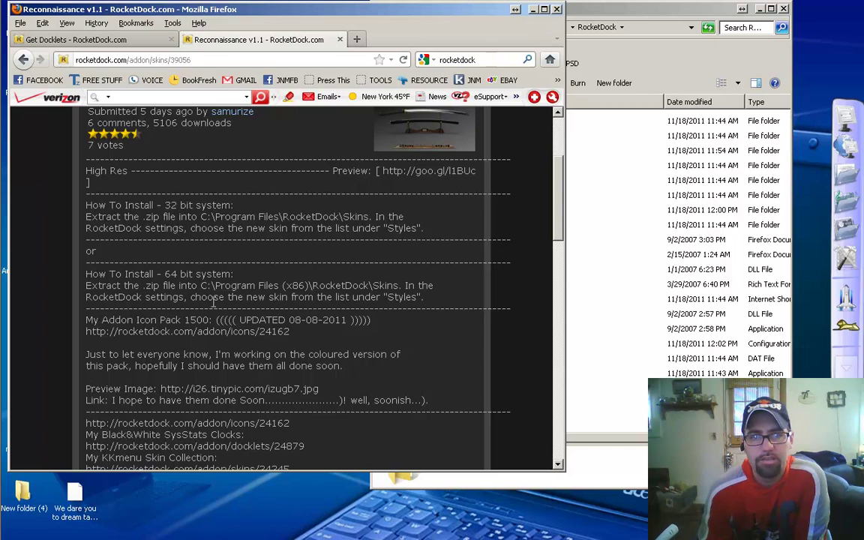
pyautogui.click(602, 9)
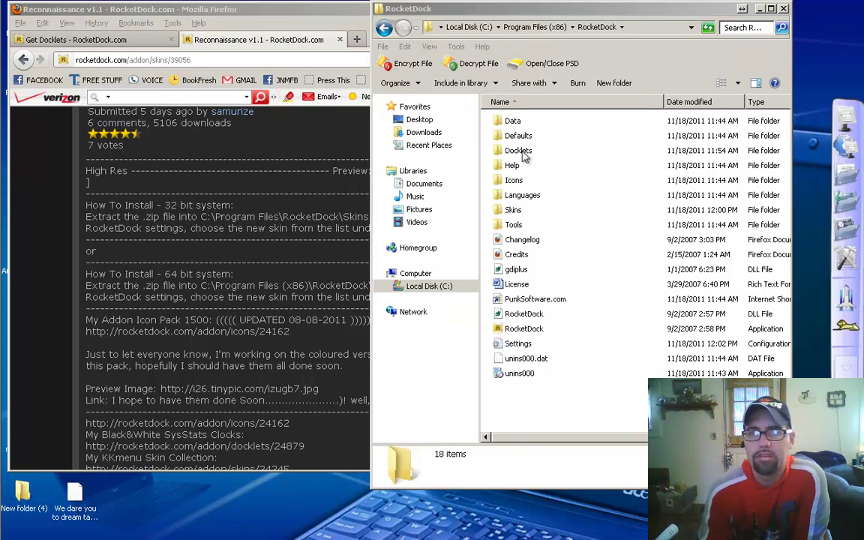
# Step: Open RocketDock's Skins folder and scroll down to its empty space
pyautogui.doubleClick(513, 210)
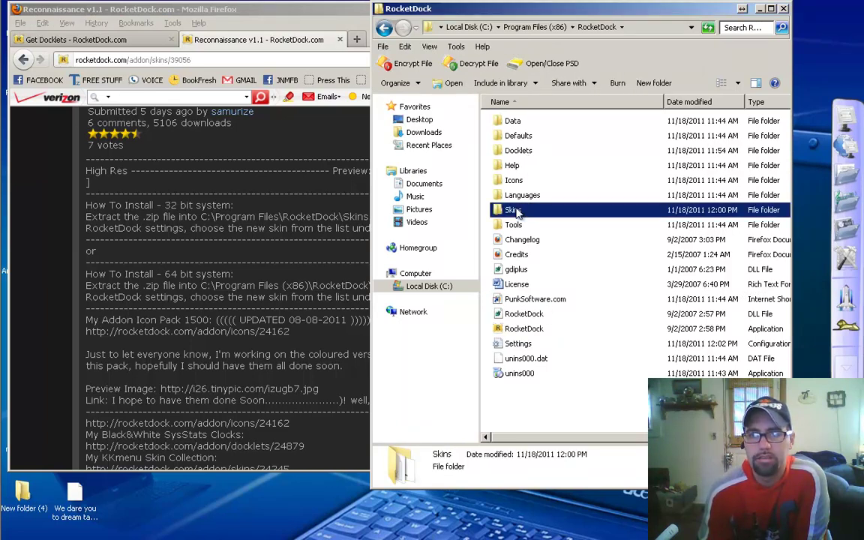
pyautogui.click(321, 6)
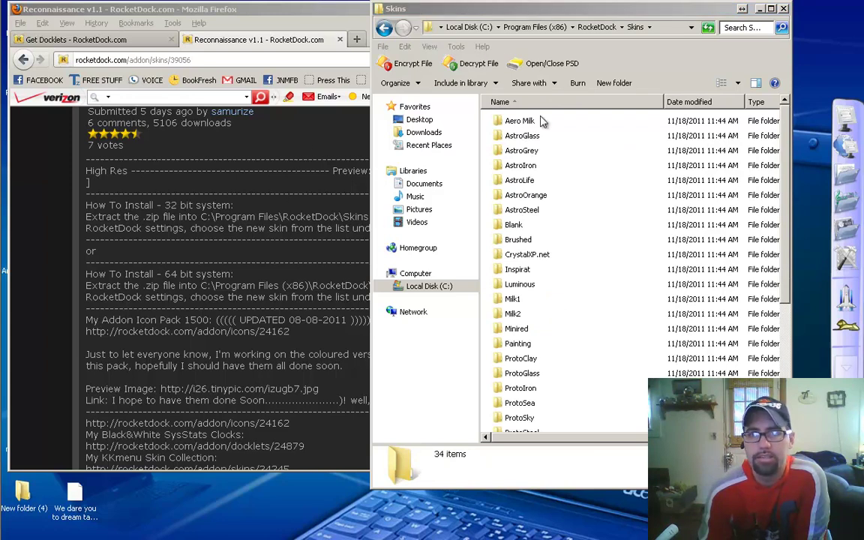
pyautogui.click(604, 345)
pyautogui.scroll(-4, 592, 349)
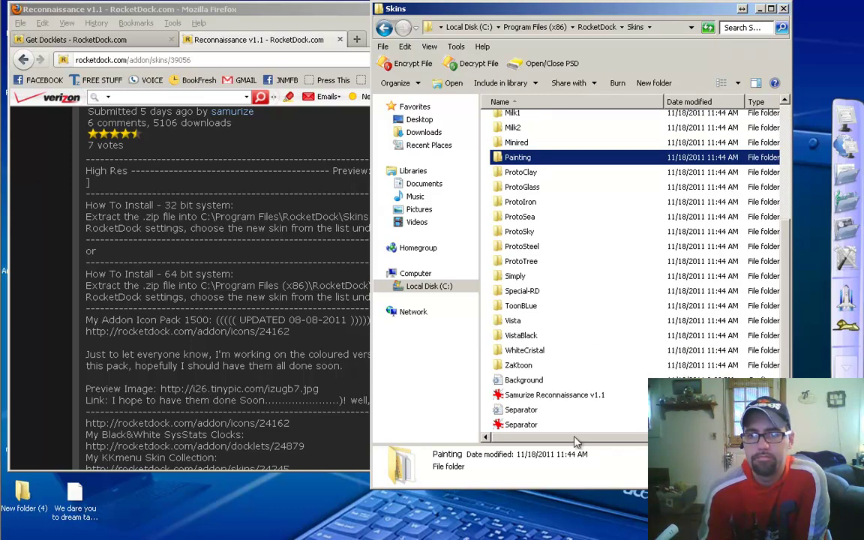
# Step: Create a new folder named RENO in Skins and open it
pyautogui.rightClick(632, 433)
pyautogui.moveTo(646, 401)
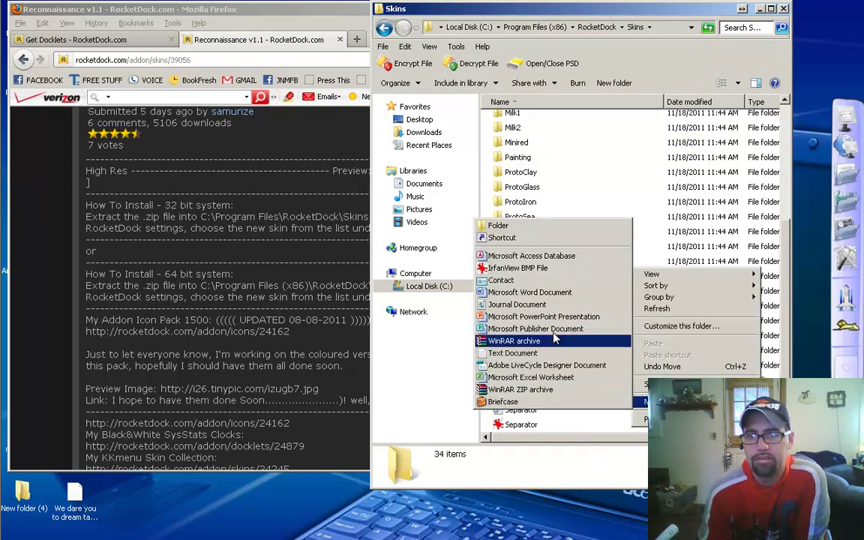
pyautogui.click(546, 227)
pyautogui.write('RENO')
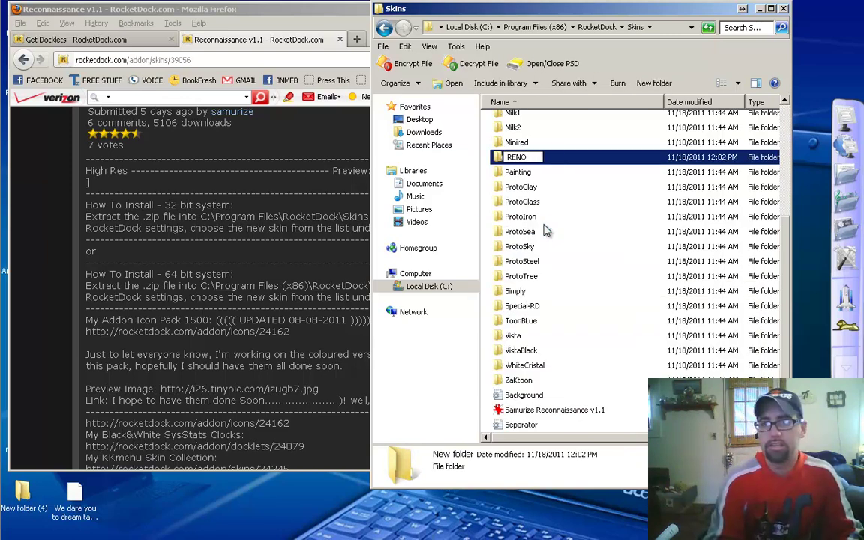
pyautogui.press('Return')
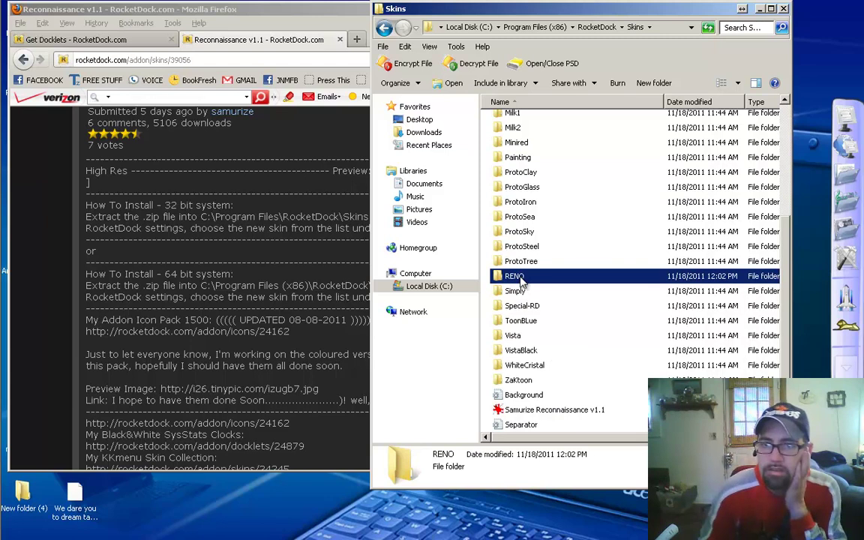
pyautogui.doubleClick(517, 277)
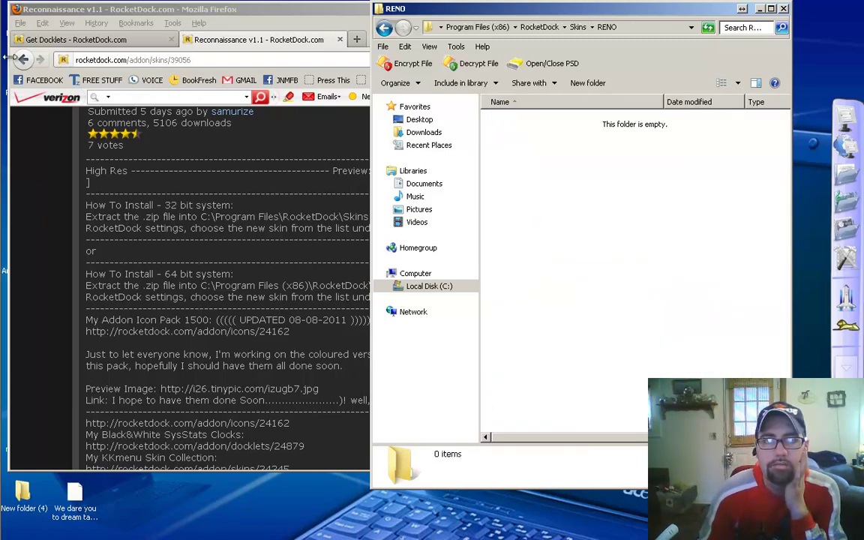
# Step: Browse the Downloads folder in a second Explorer window, close it, and return to Firefox
pyautogui.click(839, 126)
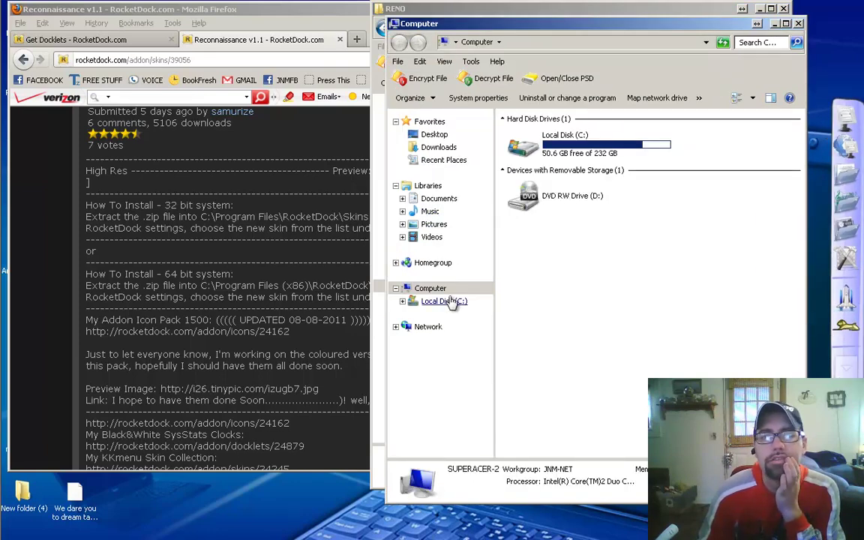
pyautogui.click(451, 301)
pyautogui.click(452, 150)
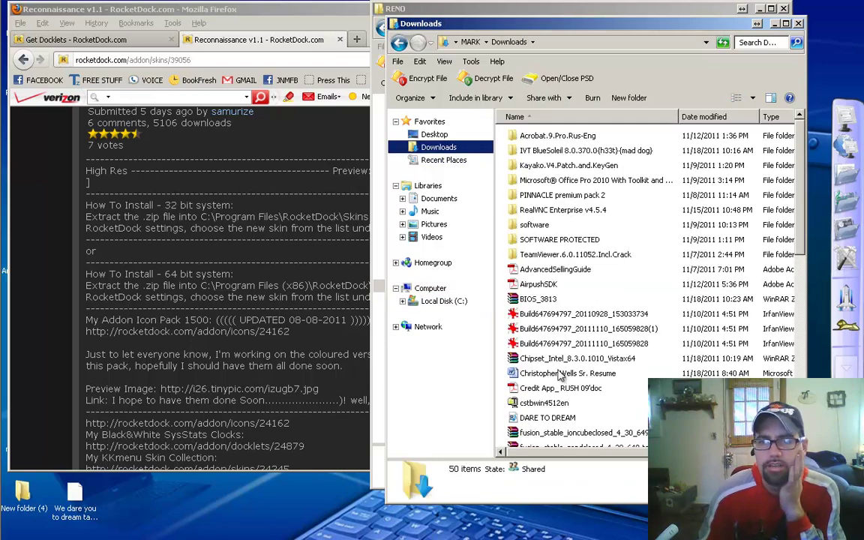
pyautogui.click(555, 372)
pyautogui.scroll(-9, 571, 379)
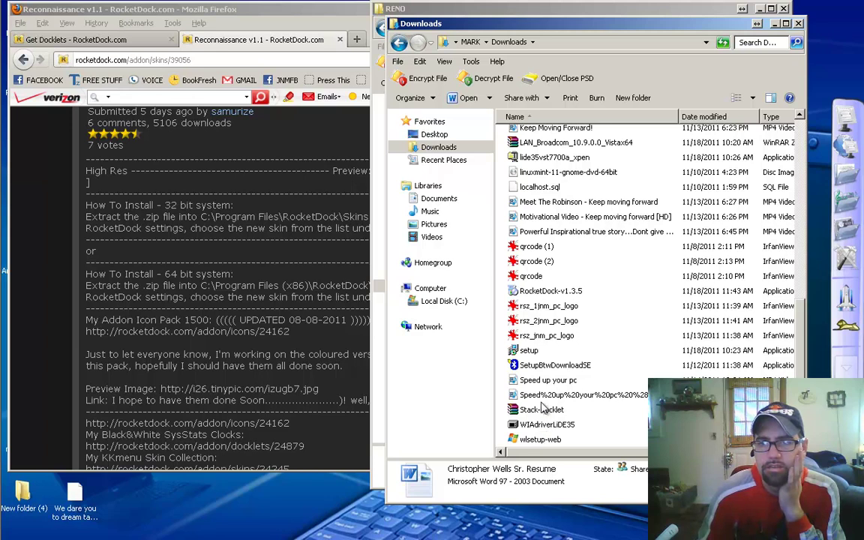
pyautogui.scroll(1, 543, 407)
pyautogui.scroll(2, 542, 406)
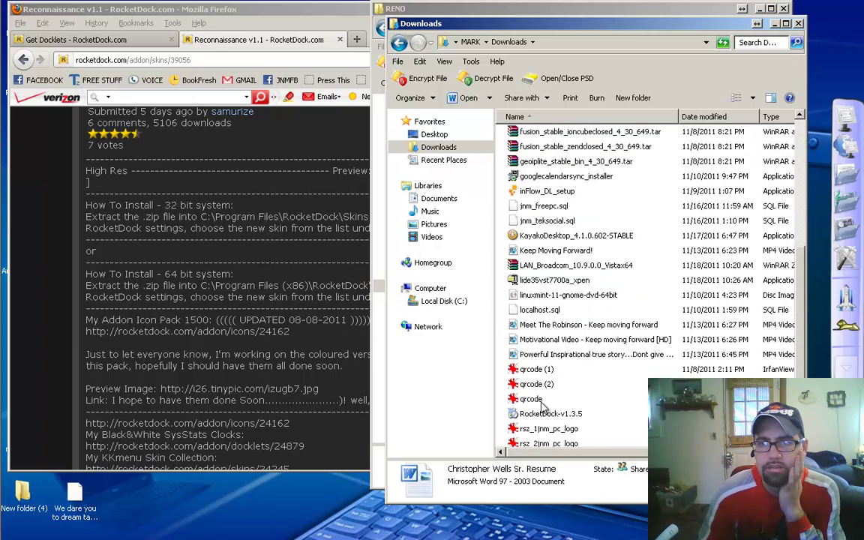
pyautogui.scroll(1, 542, 405)
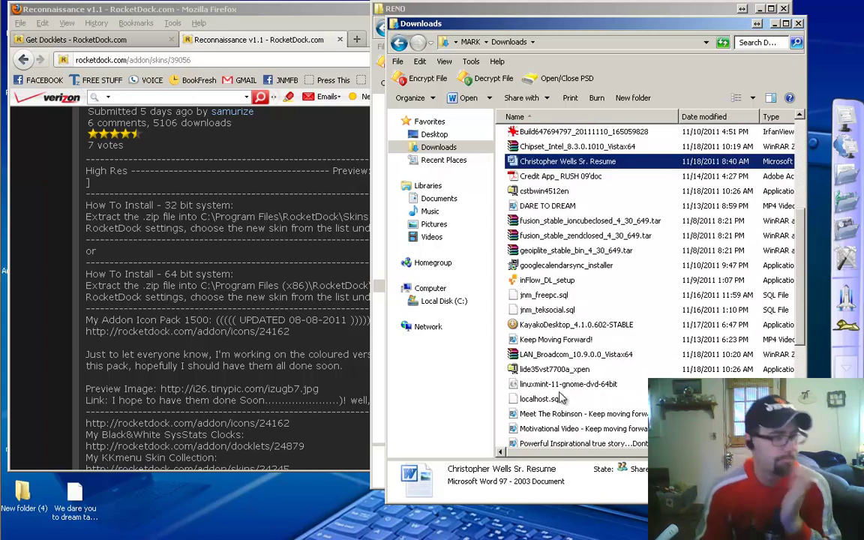
pyautogui.scroll(5, 584, 378)
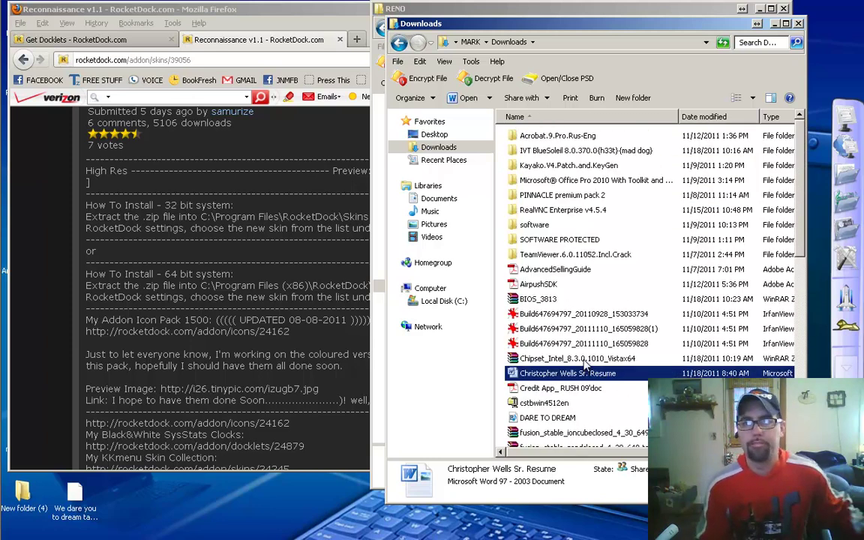
pyautogui.click(798, 23)
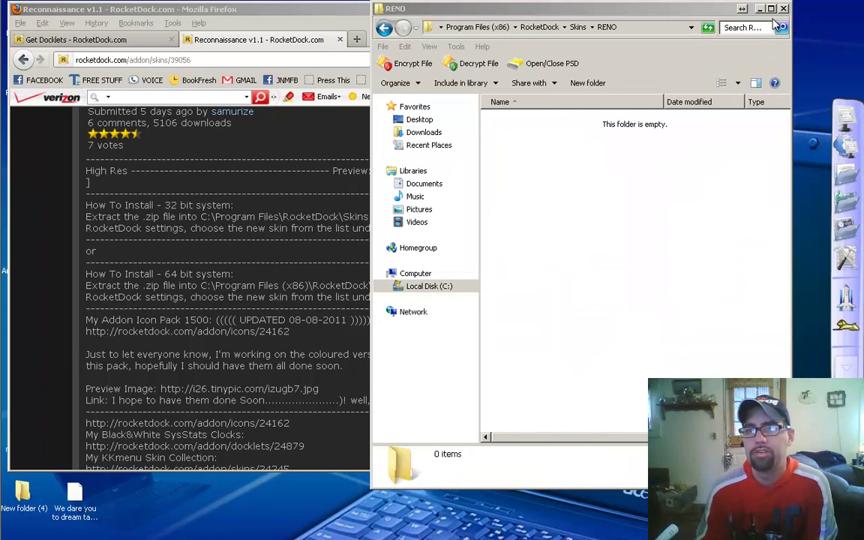
pyautogui.click(318, 44)
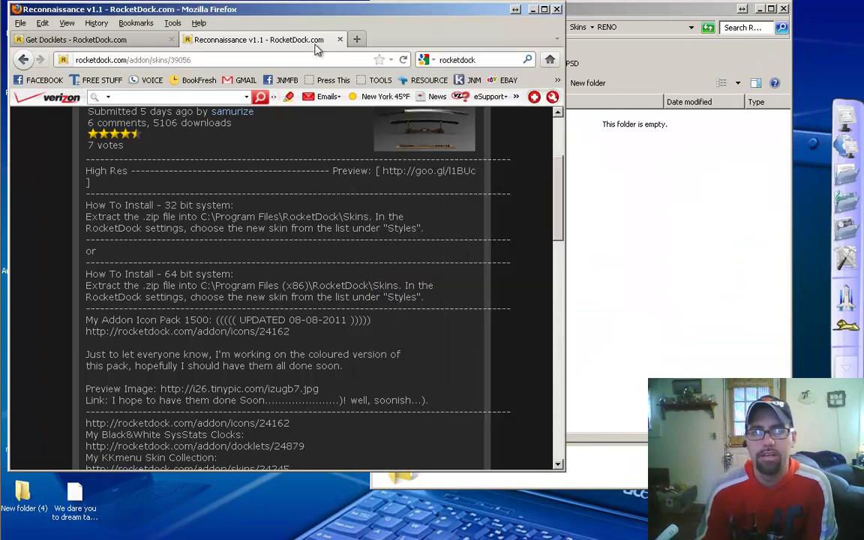
# Step: Download the Reconnaissance skin zip again and open it in WinRAR
pyautogui.scroll(-10, 233, 250)
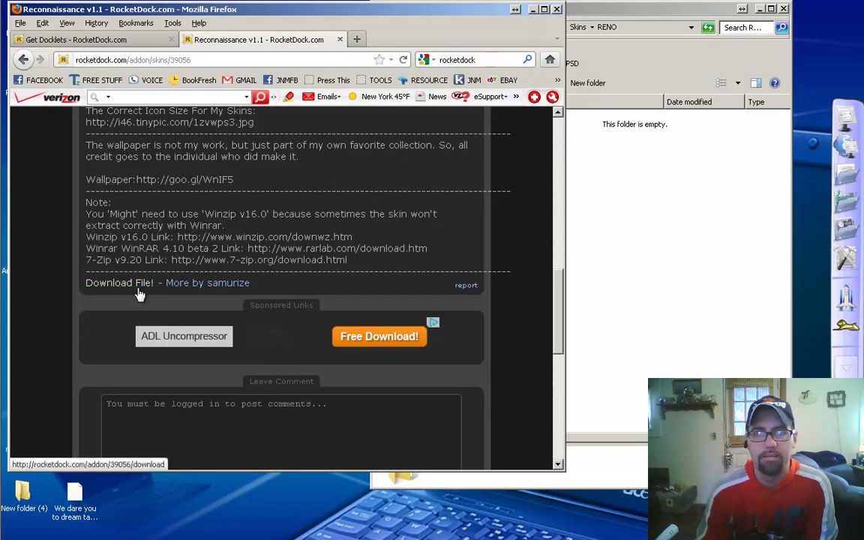
pyautogui.click(136, 288)
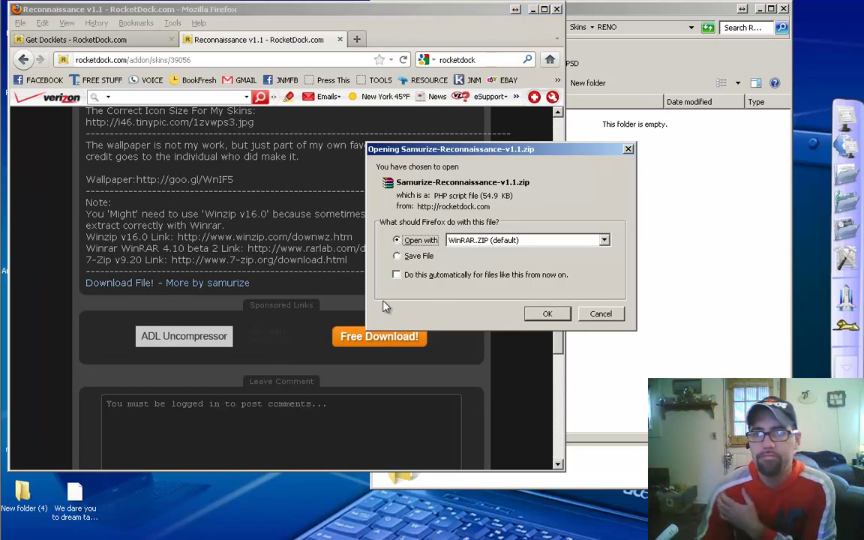
pyautogui.click(549, 315)
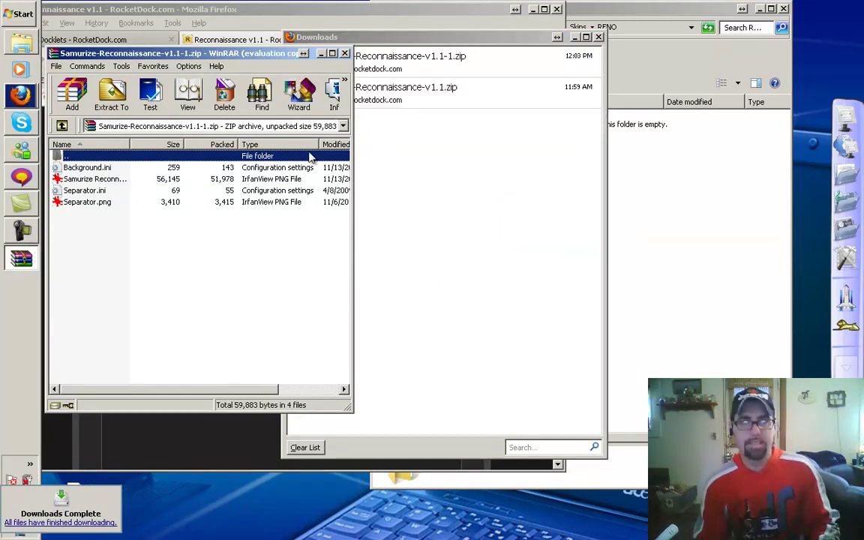
# Step: Copy all four skin files into the RENO folder, then close WinRAR and RENO
pyautogui.click(96, 171)
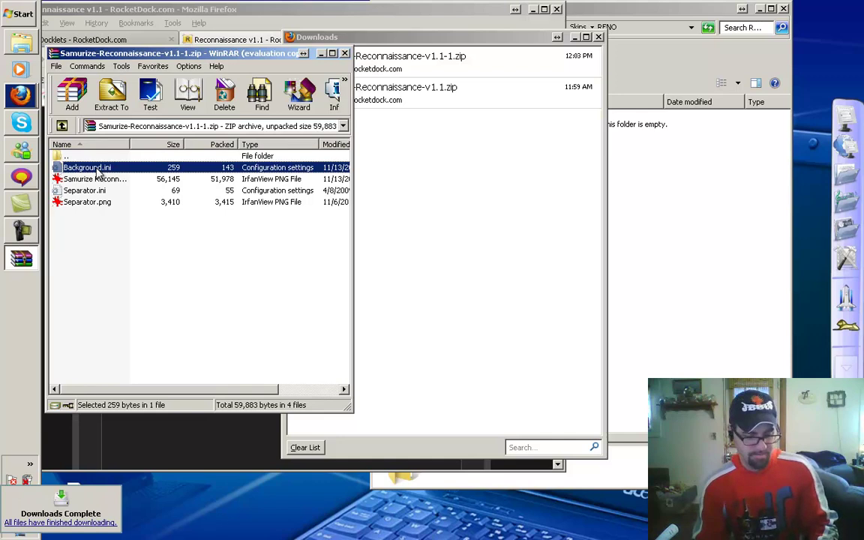
pyautogui.hotkey('ctrl', 'a')
pyautogui.moveTo(96, 172); pyautogui.dragTo(672, 309)
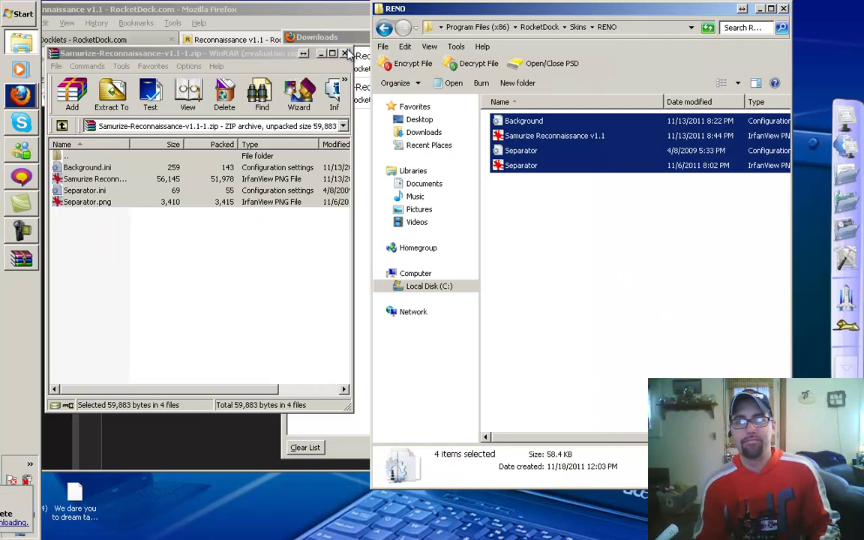
pyautogui.click(345, 54)
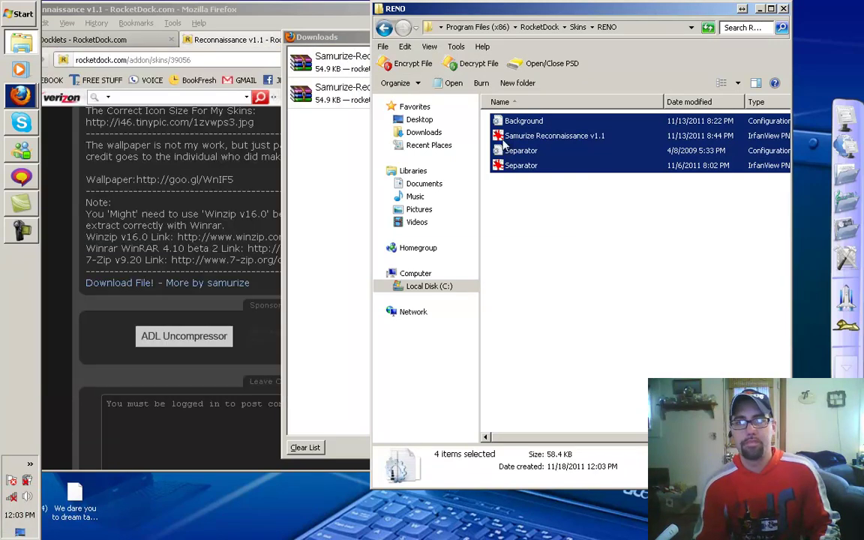
pyautogui.click(784, 8)
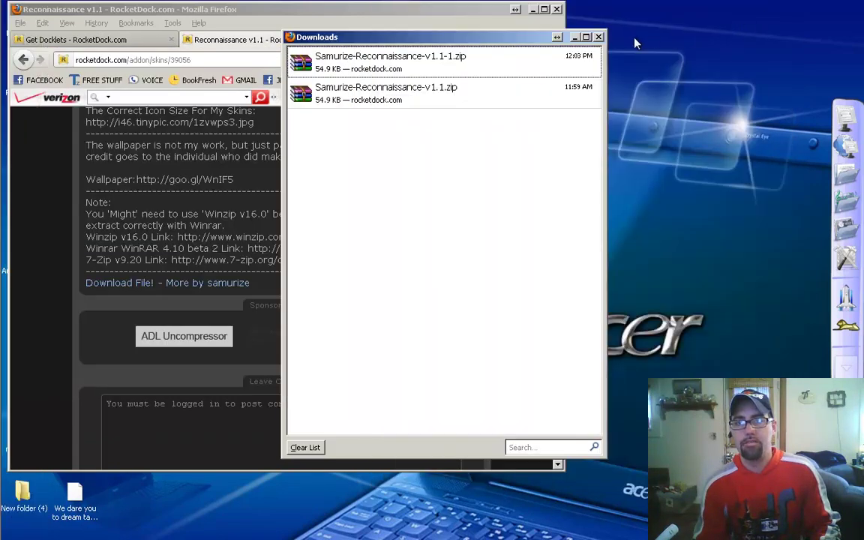
# Step: Switch the dock's theme to RENO in Dock Settings' Style page
pyautogui.click(598, 34)
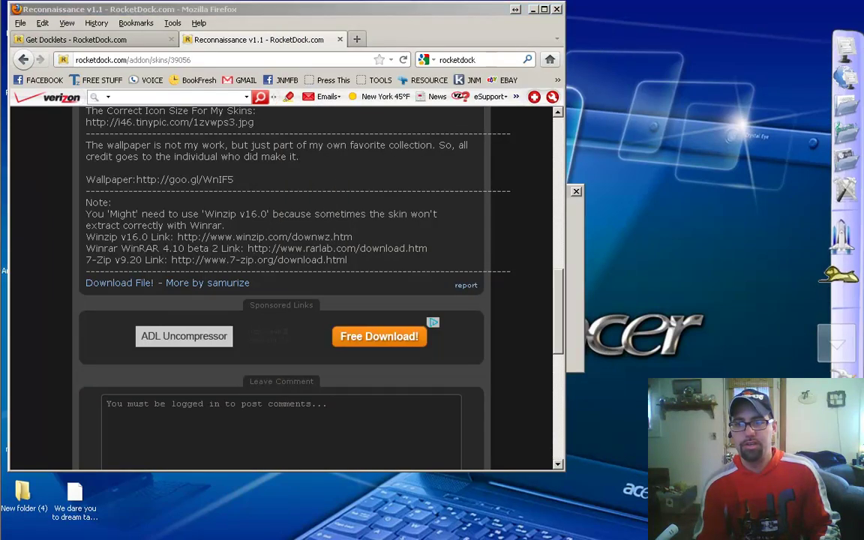
pyautogui.click(836, 398)
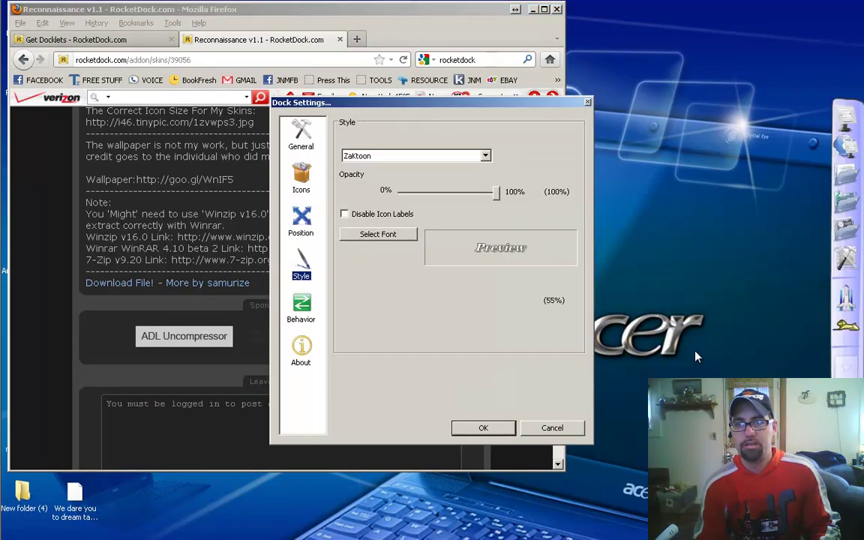
pyautogui.click(411, 156)
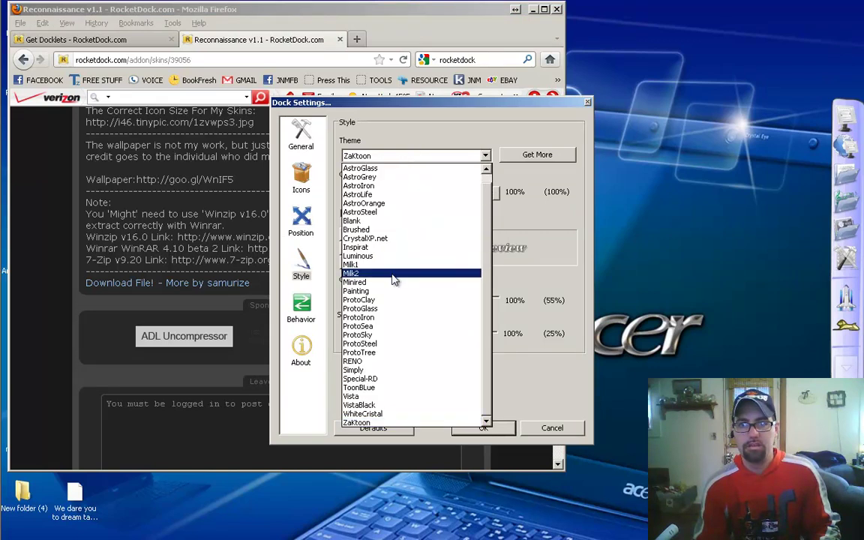
pyautogui.click(357, 361)
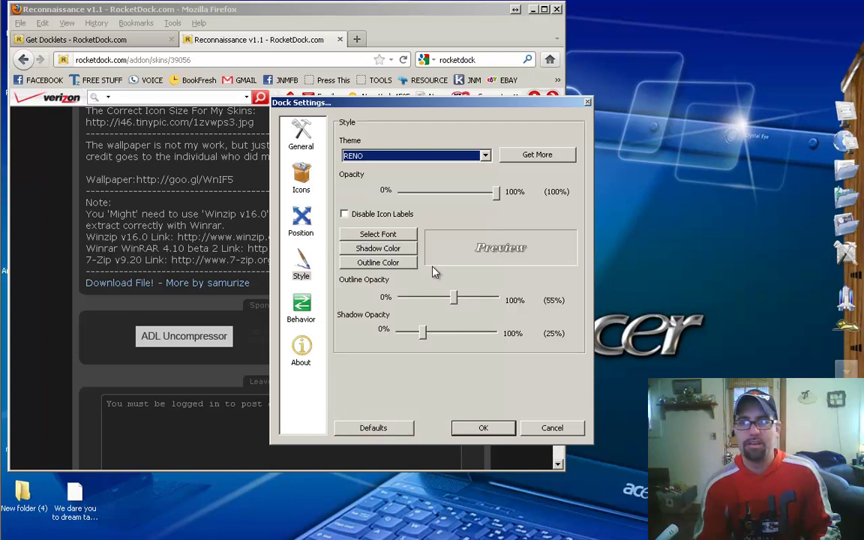
pyautogui.click(482, 429)
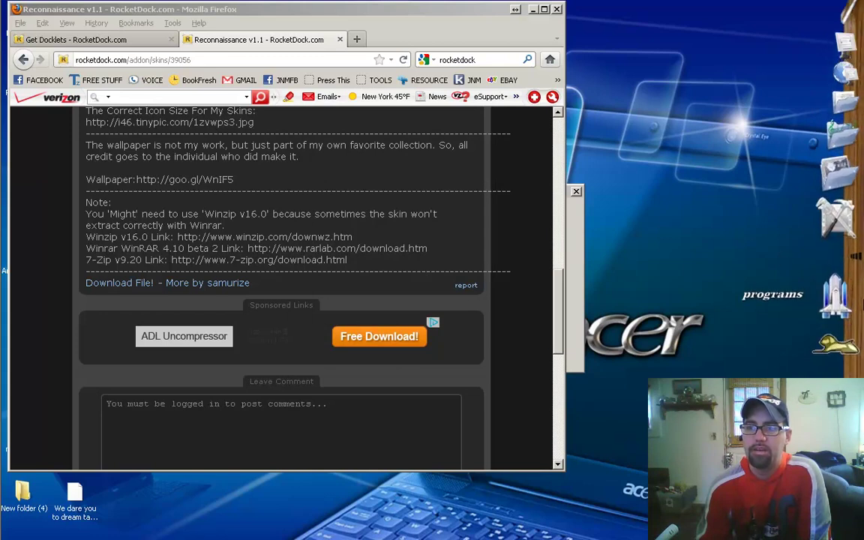
# Step: Move the dock from the right edge to the bottom of the screen
pyautogui.rightClick(835, 296)
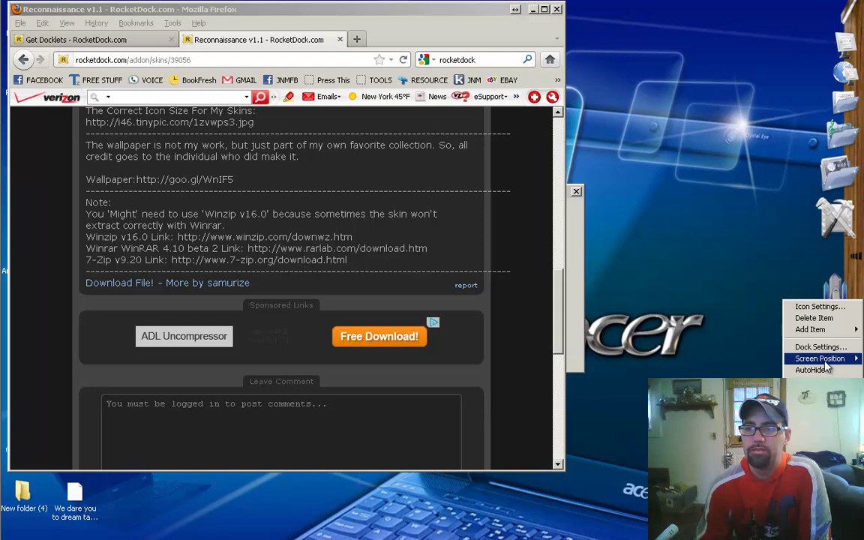
pyautogui.moveTo(797, 359)
pyautogui.click(754, 370)
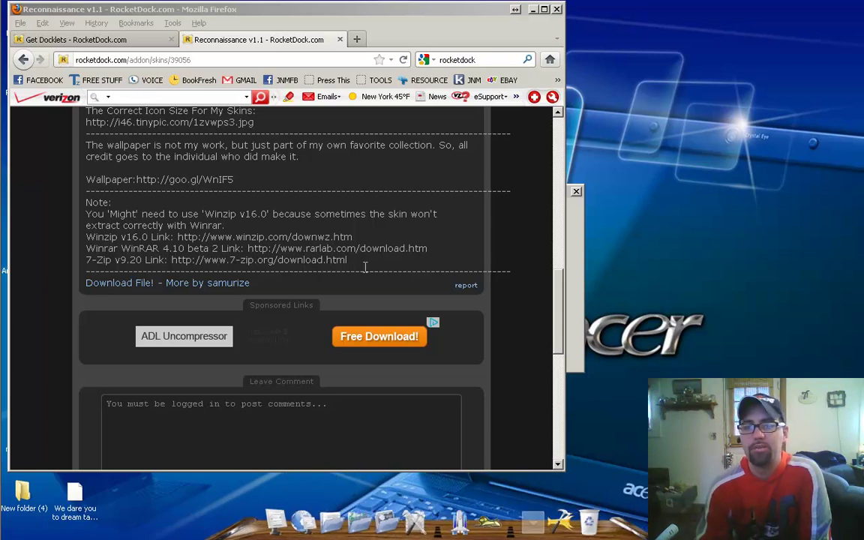
# Step: Browse the Skins listing and open the Gradient & Glass v4 skin page
pyautogui.scroll(10, 368, 225)
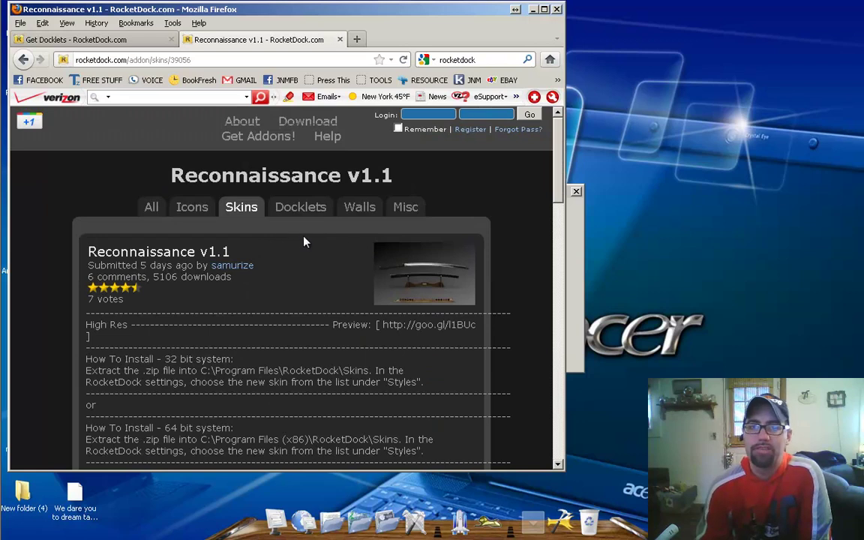
pyautogui.click(248, 212)
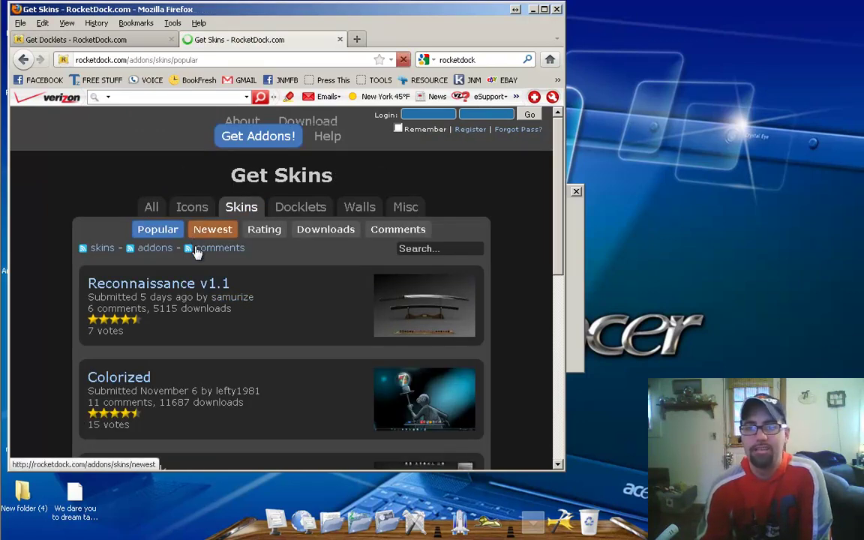
pyautogui.scroll(-4, 204, 263)
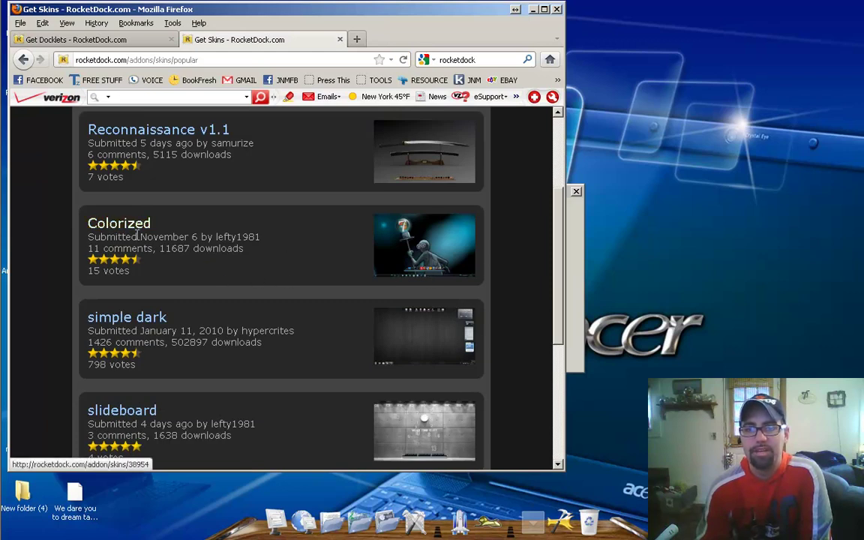
pyautogui.scroll(-5, 230, 296)
pyautogui.scroll(-1, 195, 248)
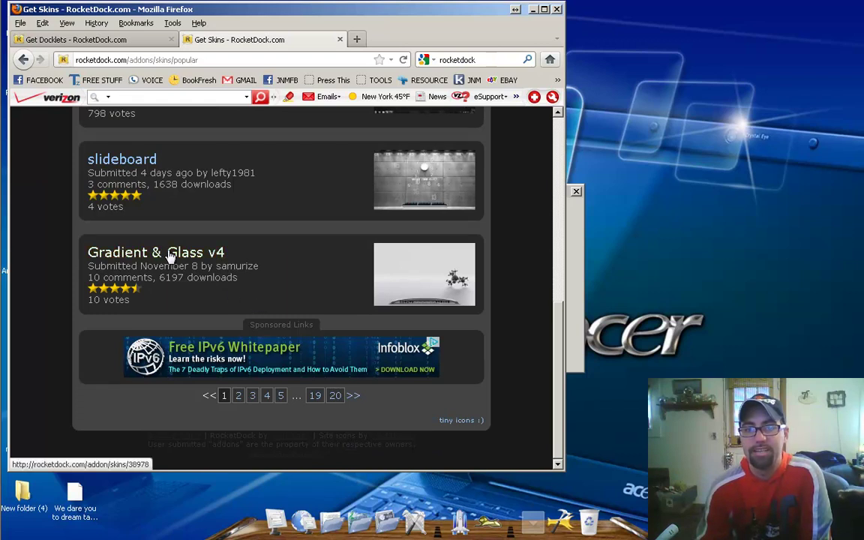
pyautogui.rightClick(171, 255)
pyautogui.click(188, 258)
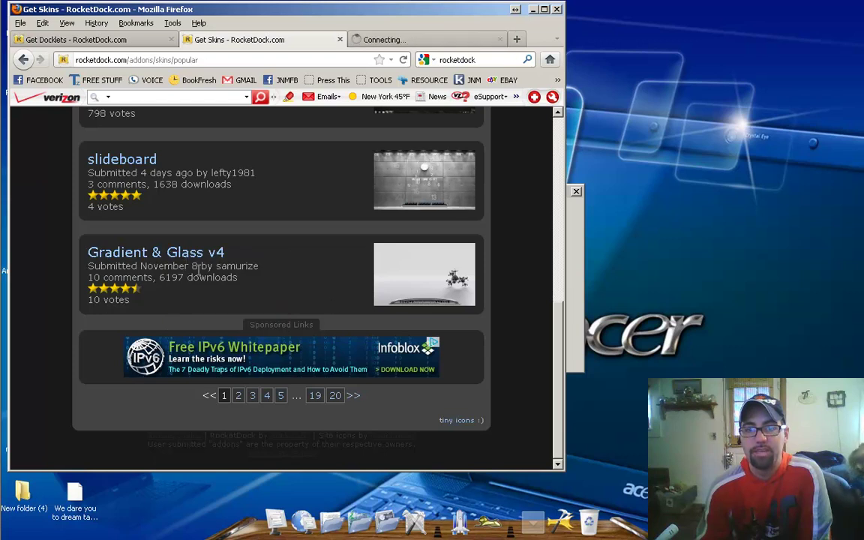
pyautogui.click(430, 288)
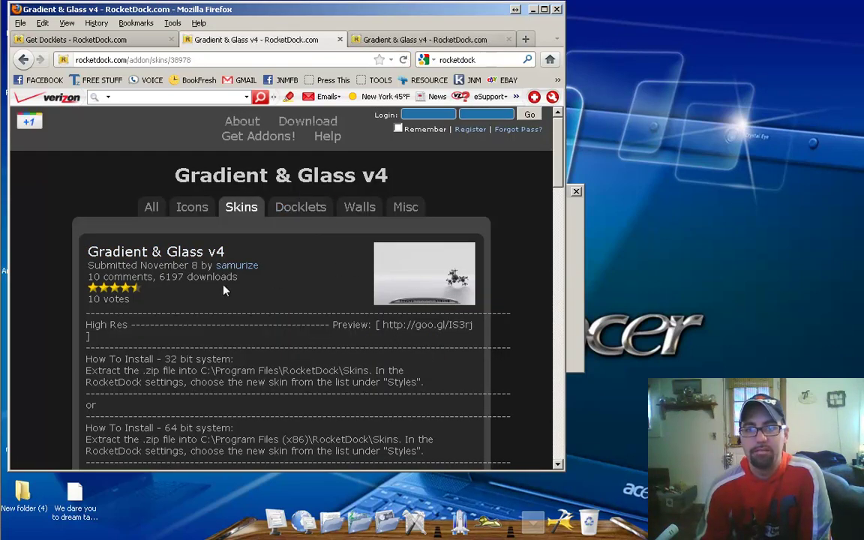
# Step: View the full-size Gradient & Glass v4 skin preview
pyautogui.scroll(-10, 245, 255)
pyautogui.scroll(-5, 234, 272)
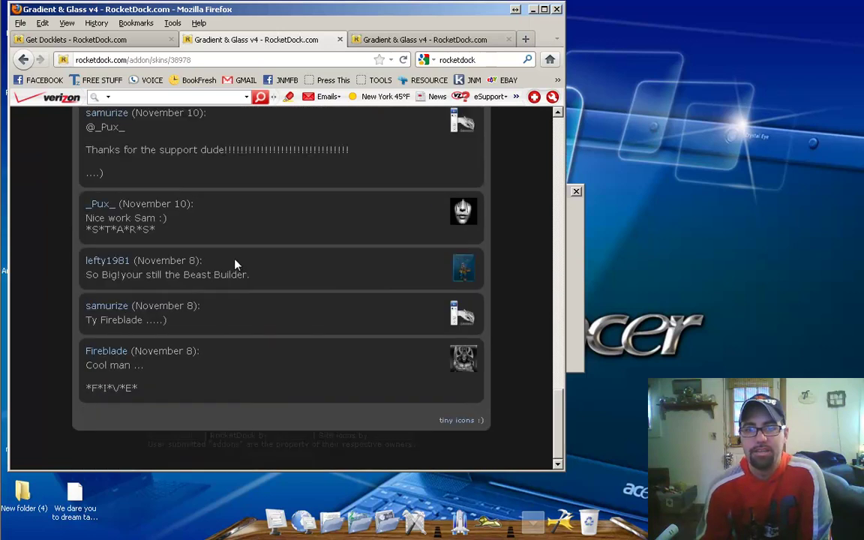
pyautogui.scroll(15, 234, 270)
pyautogui.click(437, 290)
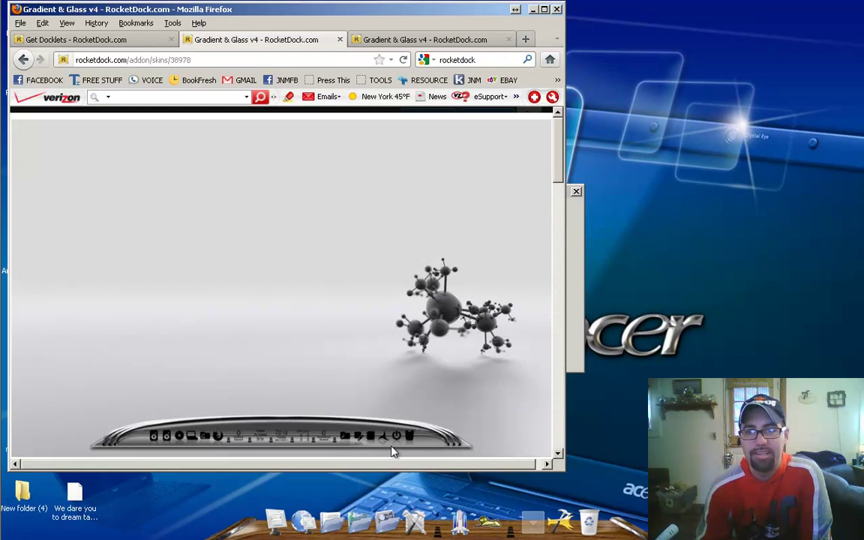
# Step: Close the duplicate tab and download the Gradient & Glass v4 zip file
pyautogui.click(341, 40)
pyautogui.scroll(-10, 227, 276)
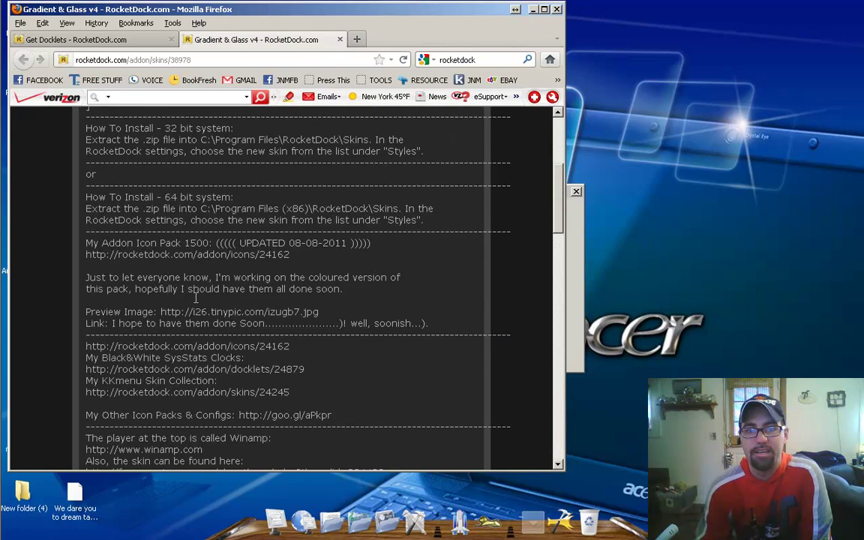
pyautogui.scroll(-9, 193, 298)
pyautogui.scroll(4, 190, 300)
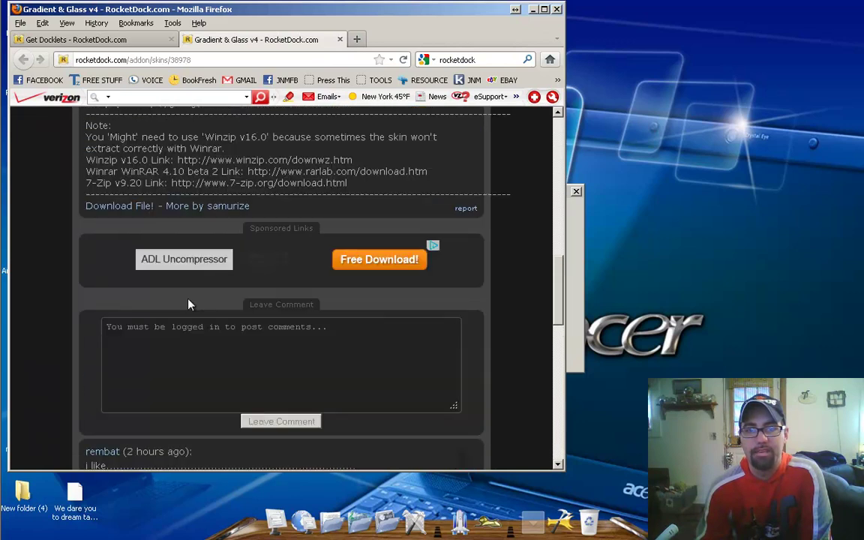
pyautogui.click(121, 207)
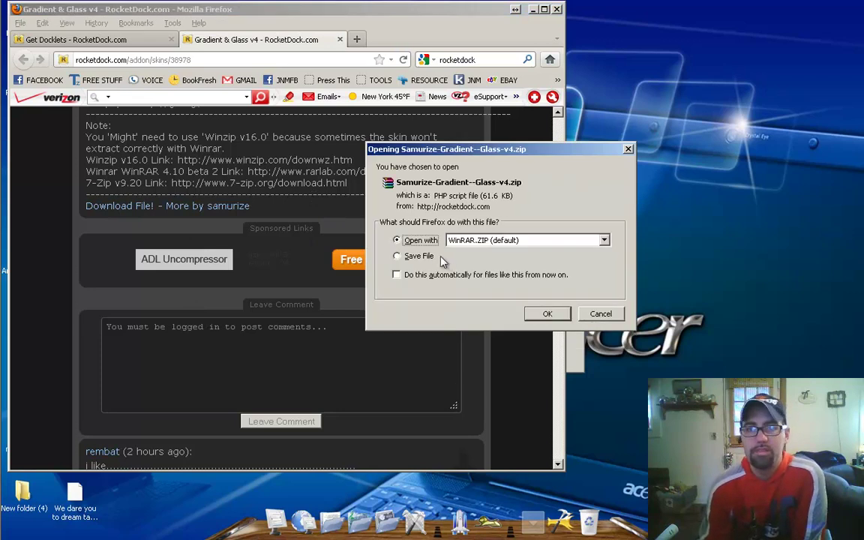
# Step: Open the downloaded skin zip in WinRAR and minimize Firefox and its downloads list
pyautogui.click(548, 315)
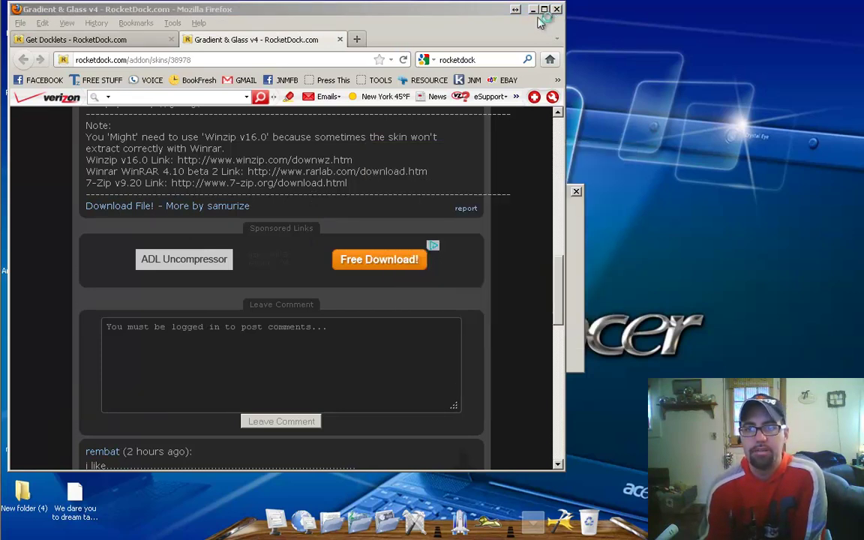
pyautogui.click(534, 13)
pyautogui.click(534, 11)
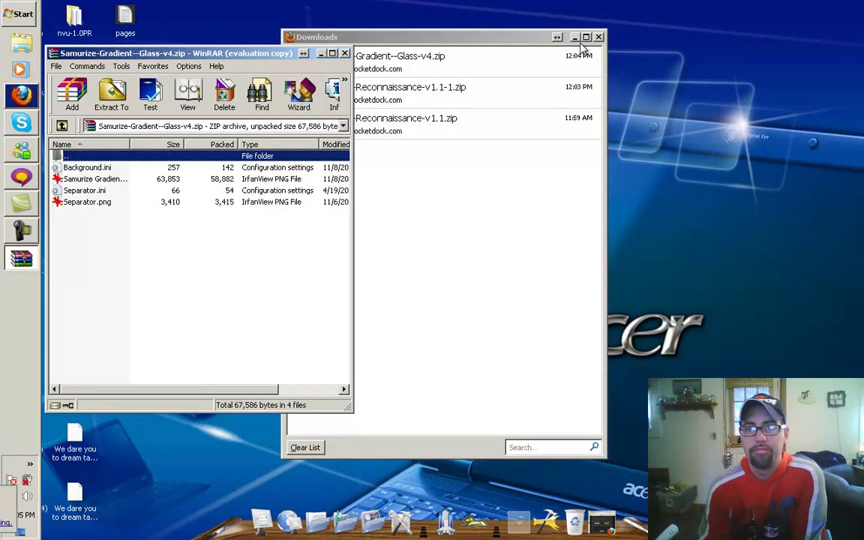
pyautogui.click(576, 38)
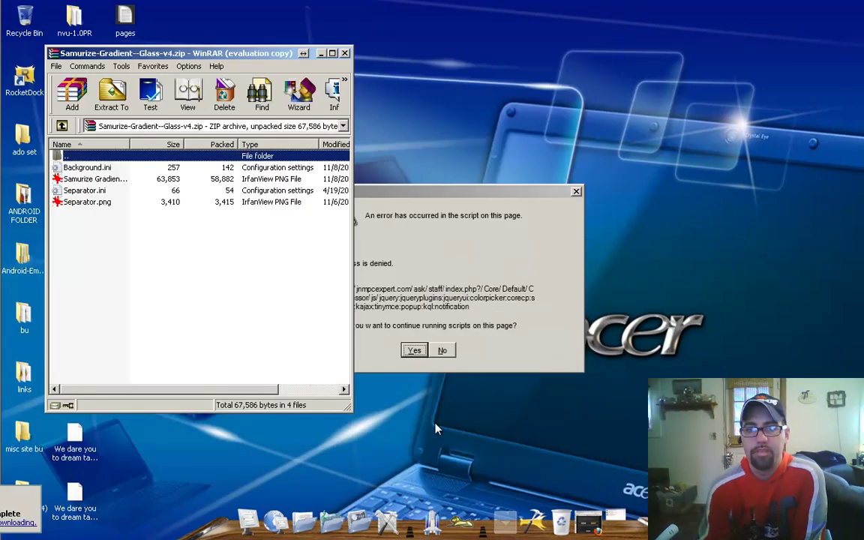
# Step: Navigate to C:\Program Files (x86)\RocketDock\Skins in Explorer
pyautogui.click(251, 521)
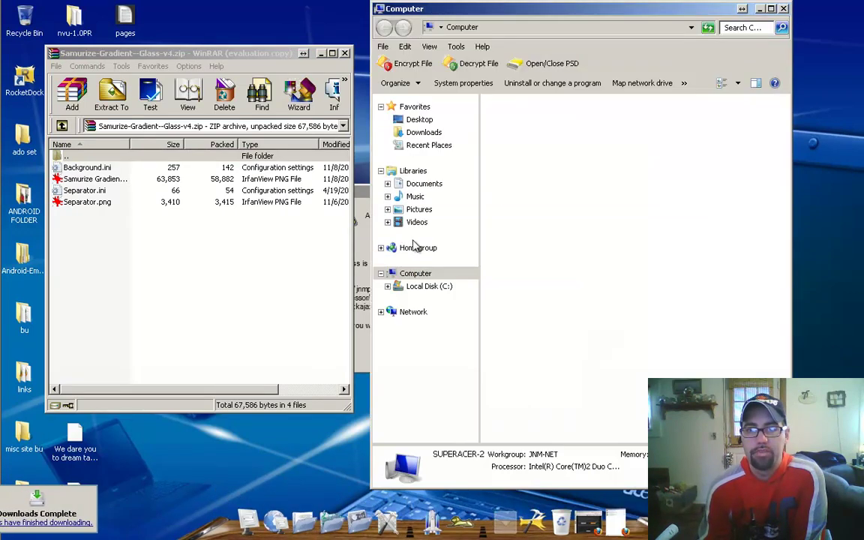
pyautogui.doubleClick(539, 131)
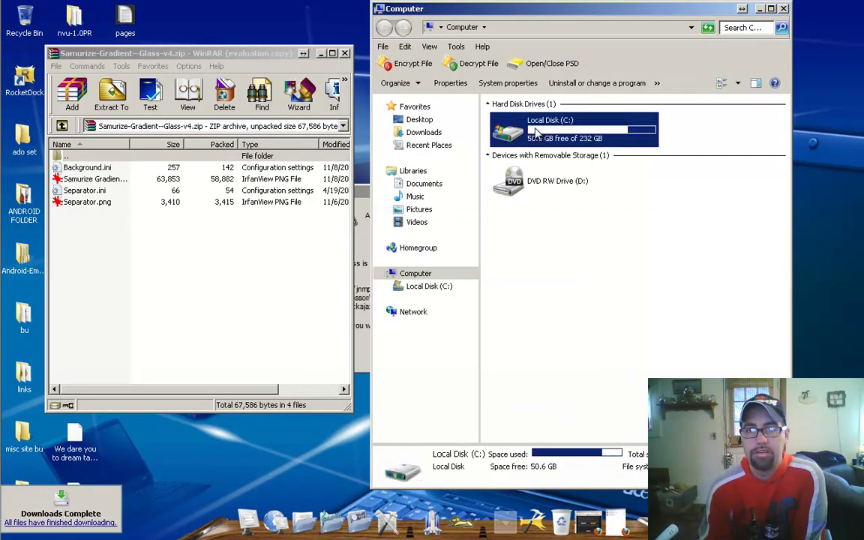
pyautogui.doubleClick(530, 240)
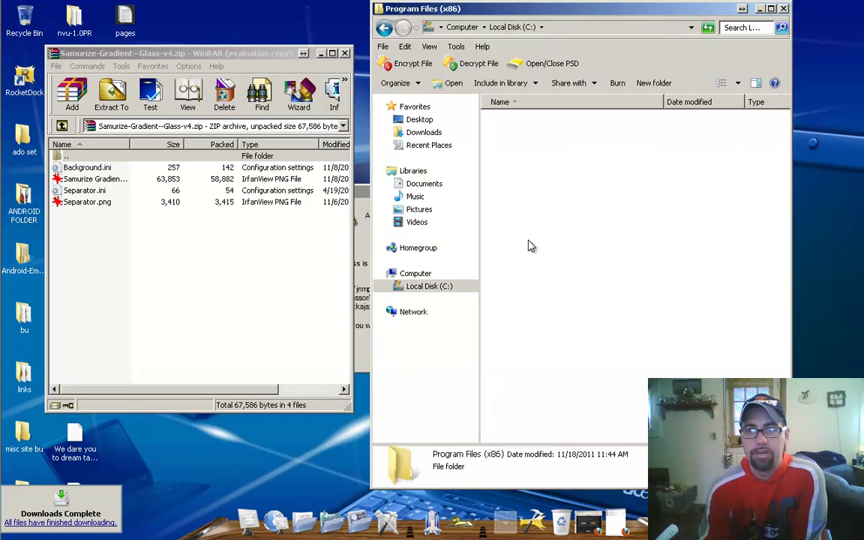
pyautogui.scroll(-12, 544, 304)
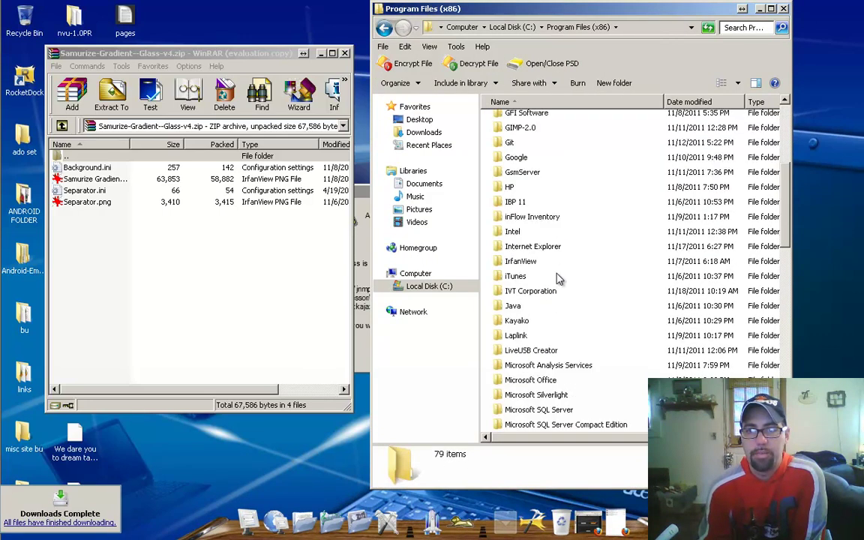
pyautogui.scroll(-6, 553, 279)
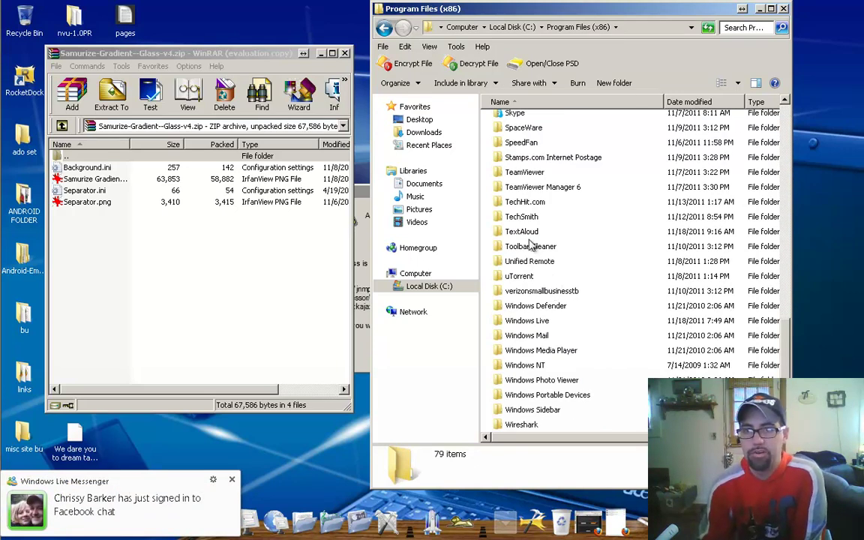
pyautogui.scroll(2, 544, 195)
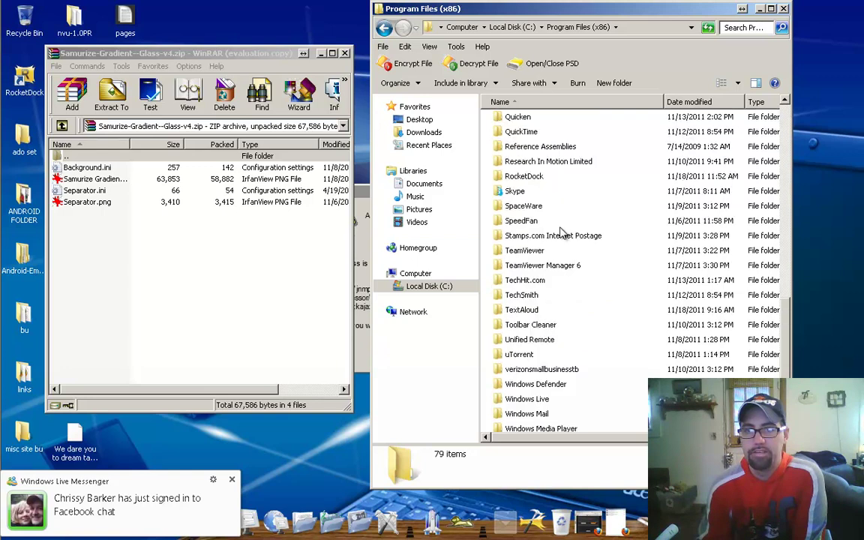
pyautogui.doubleClick(524, 176)
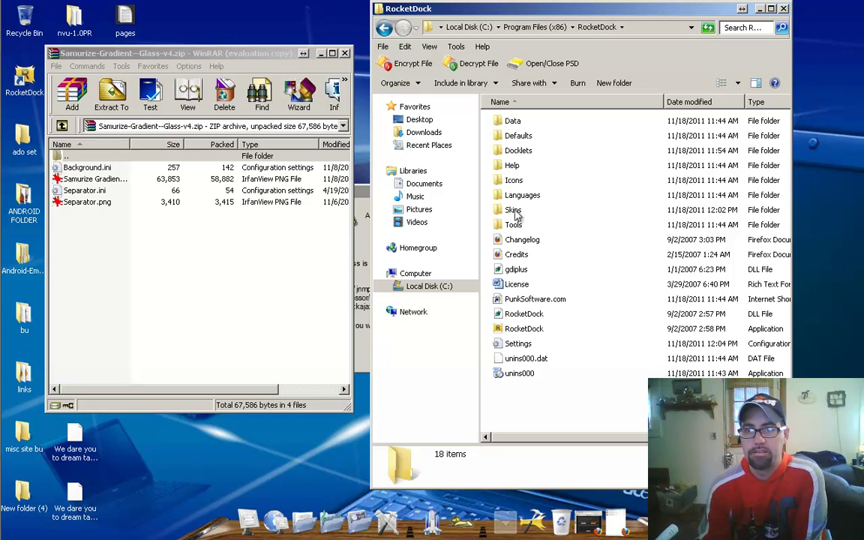
pyautogui.doubleClick(515, 213)
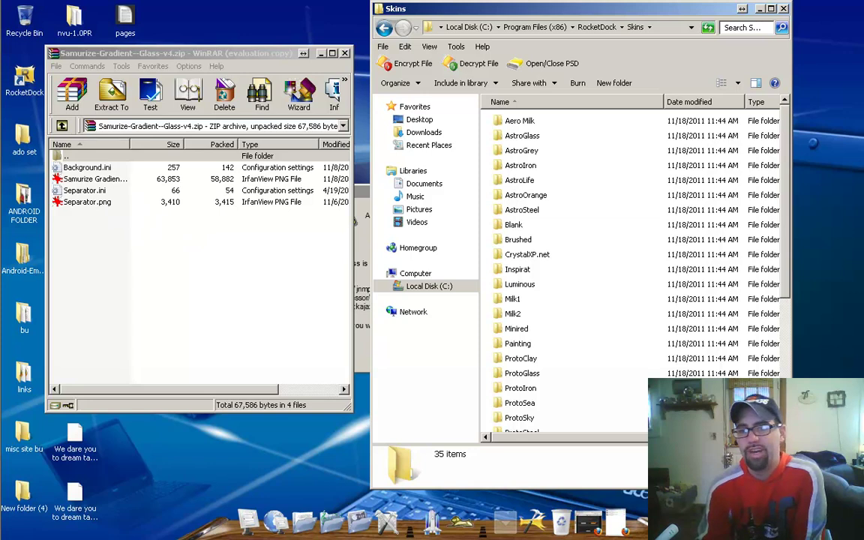
pyautogui.scroll(-5, 621, 421)
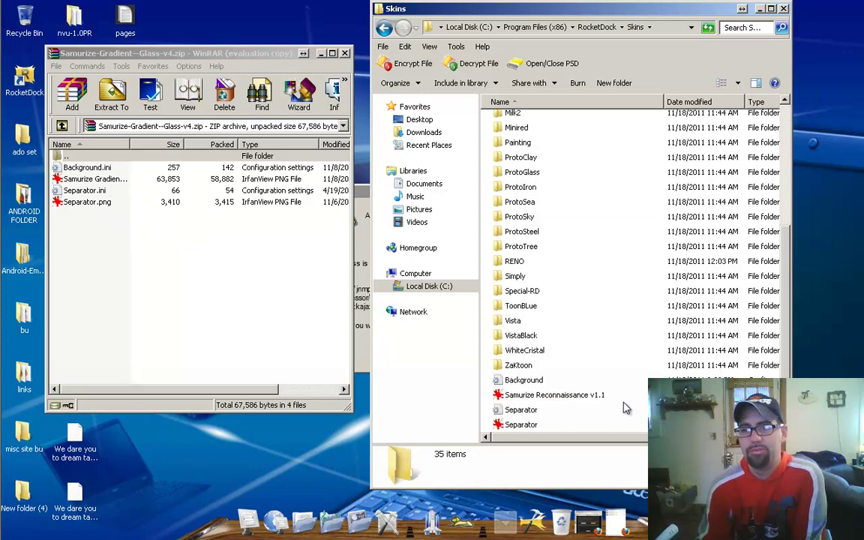
# Step: Create a new folder named SAMURIZE inside Skins and open it
pyautogui.rightClick(623, 431)
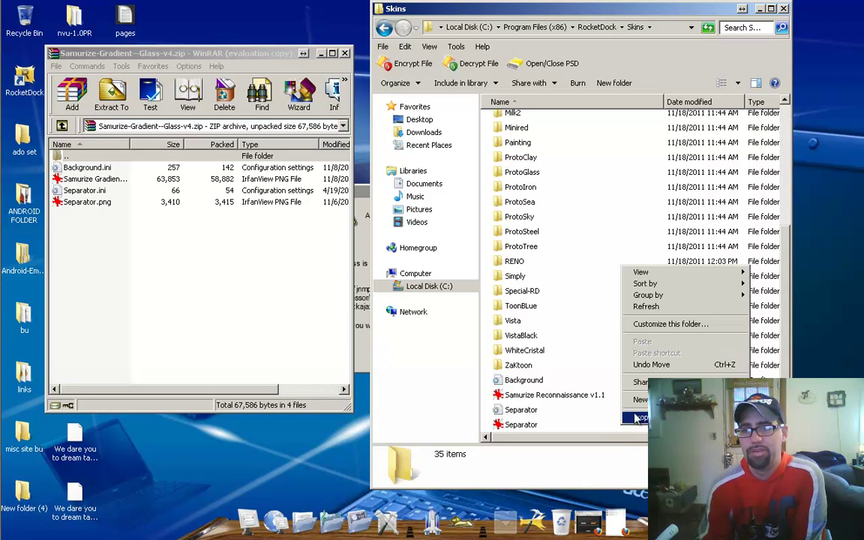
pyautogui.moveTo(637, 399)
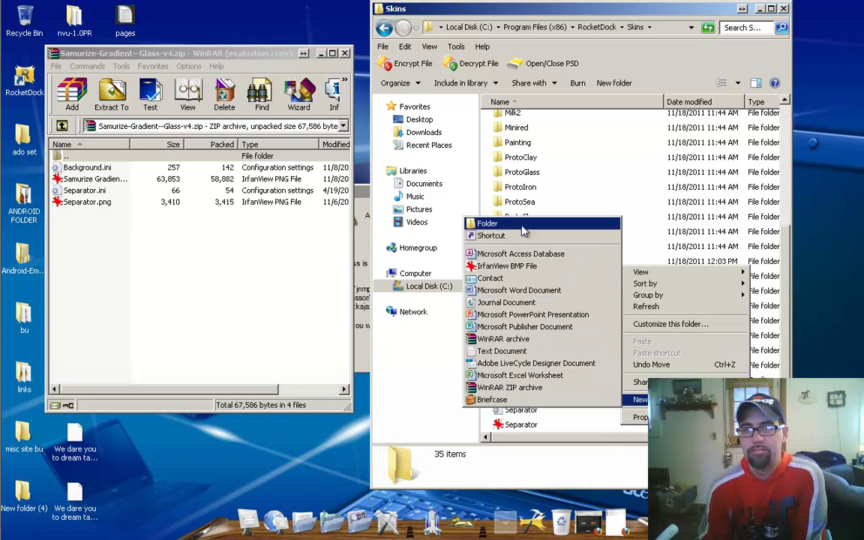
pyautogui.click(488, 224)
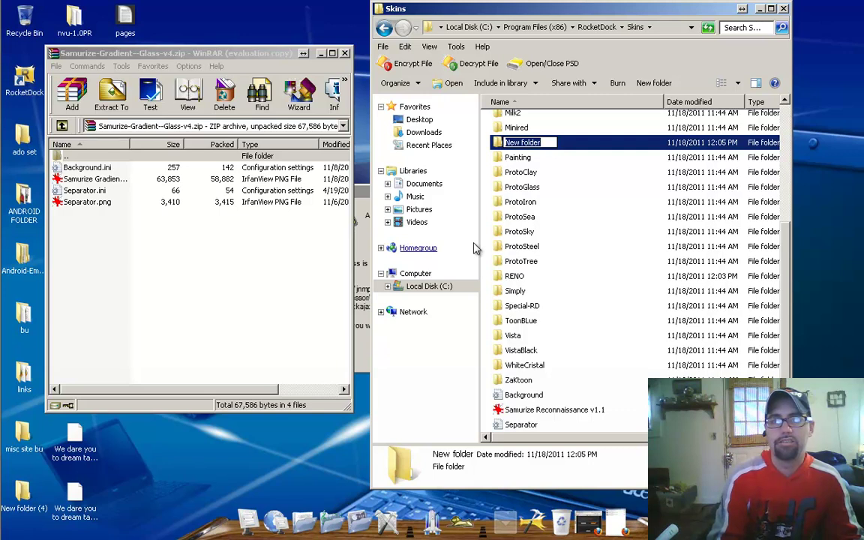
pyautogui.write('SAMU')
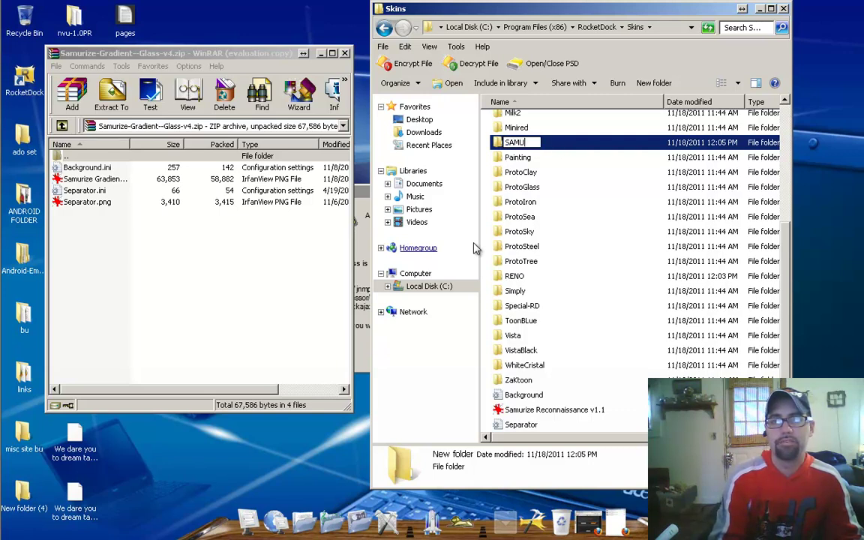
pyautogui.write('RIZE')
pyautogui.press('Return')
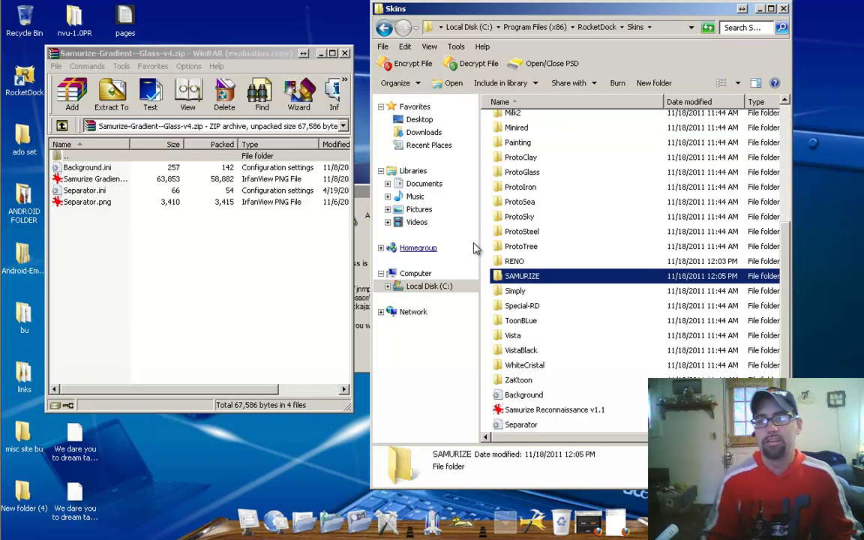
pyautogui.doubleClick(528, 278)
# Step: Drag all four archive files into SAMURIZE, then close WinRAR and Explorer
pyautogui.click(106, 190)
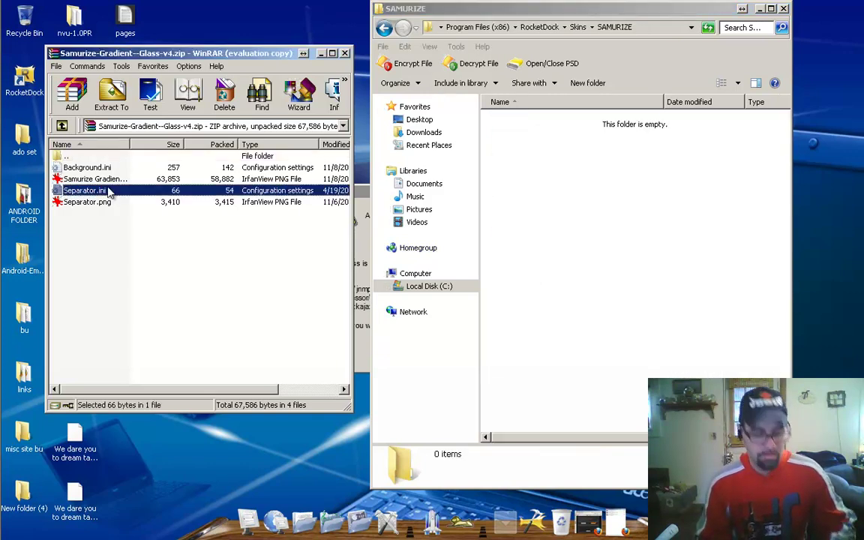
pyautogui.hotkey('ctrl', 'a')
pyautogui.moveTo(106, 190); pyautogui.dragTo(570, 248)
pyautogui.click(344, 54)
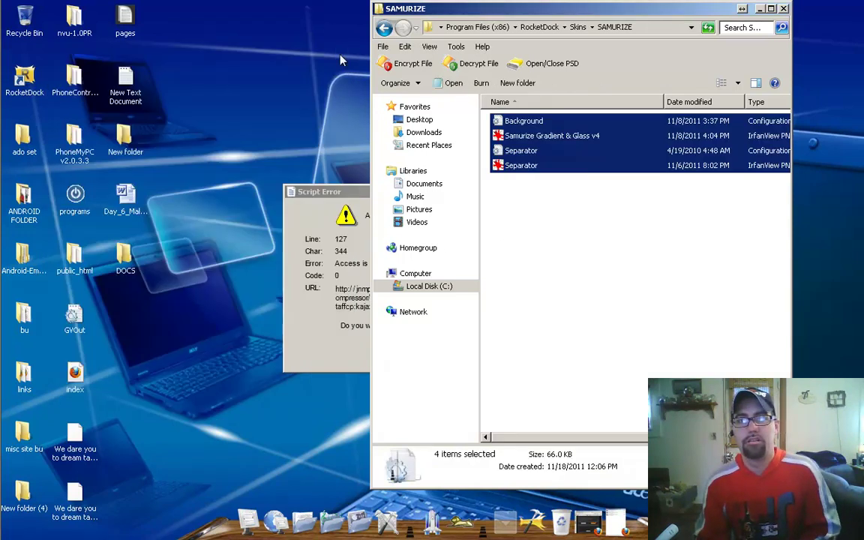
pyautogui.click(783, 9)
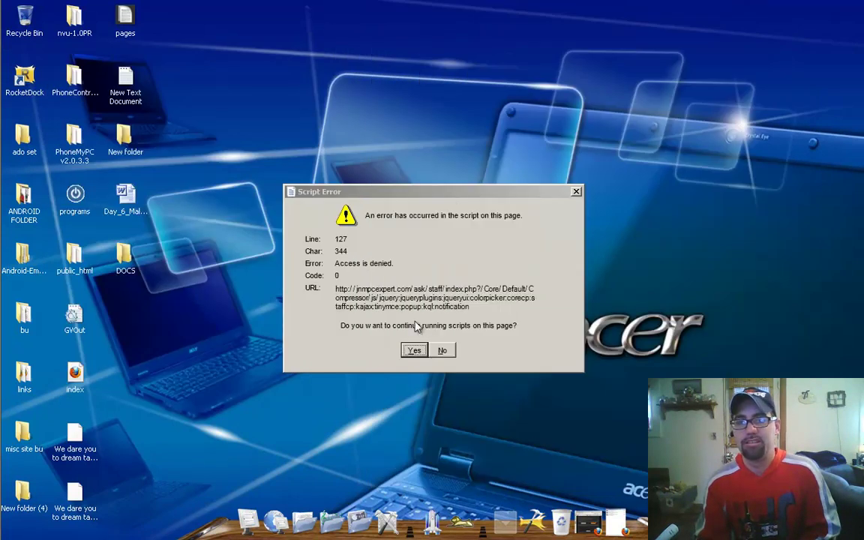
# Step: Answer Yes to the script error and open RocketDock's Dock Settings from the dock
pyautogui.click(414, 351)
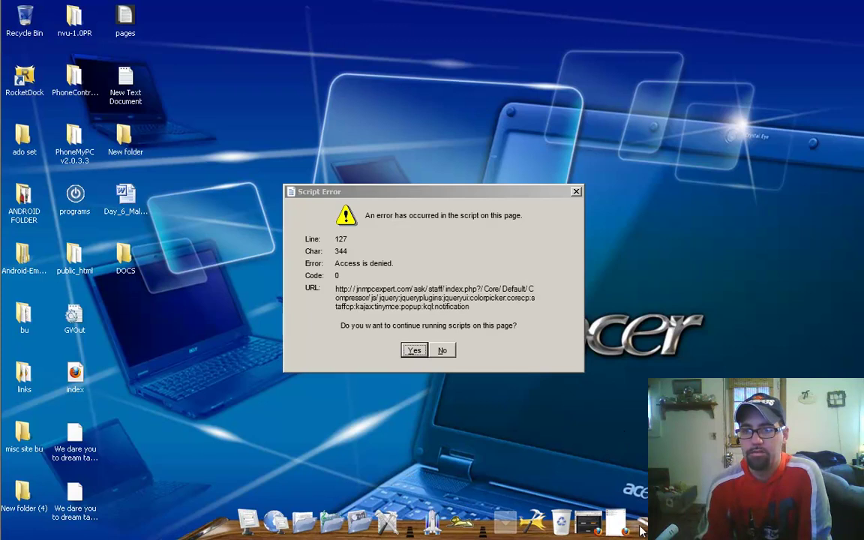
pyautogui.click(414, 351)
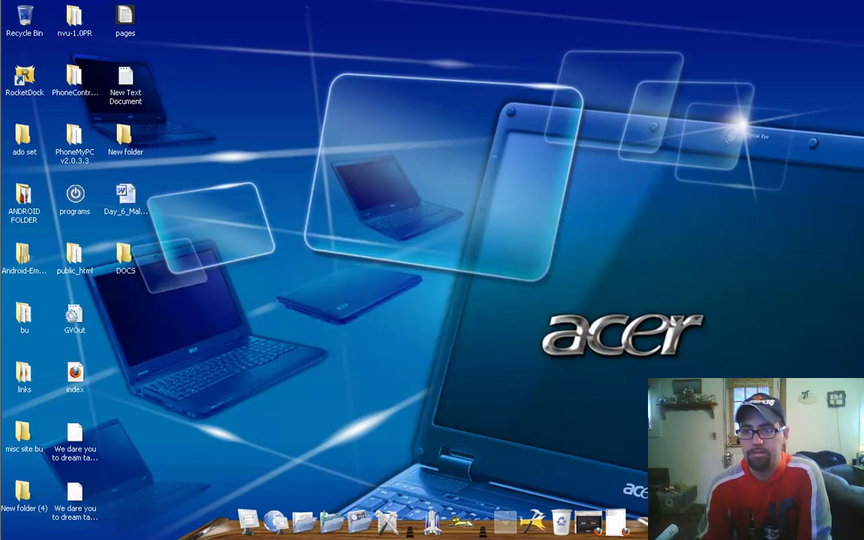
pyautogui.rightClick(652, 516)
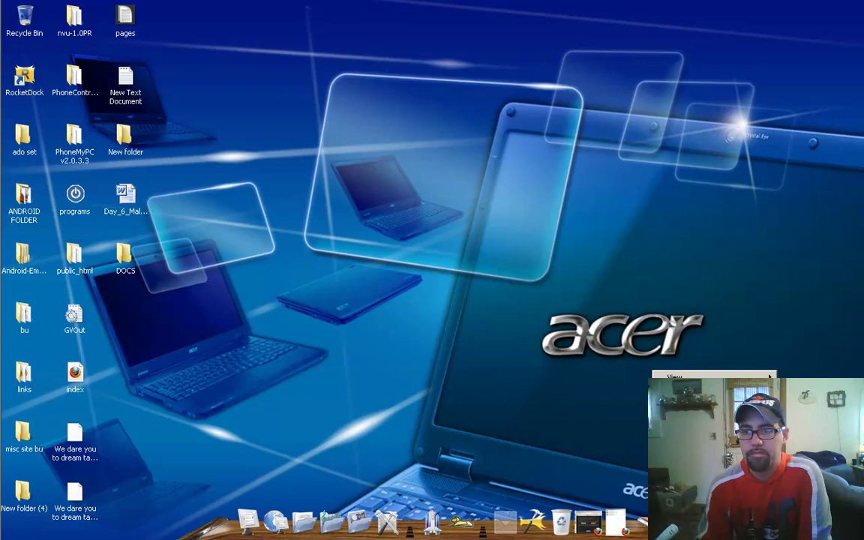
pyautogui.click(609, 434)
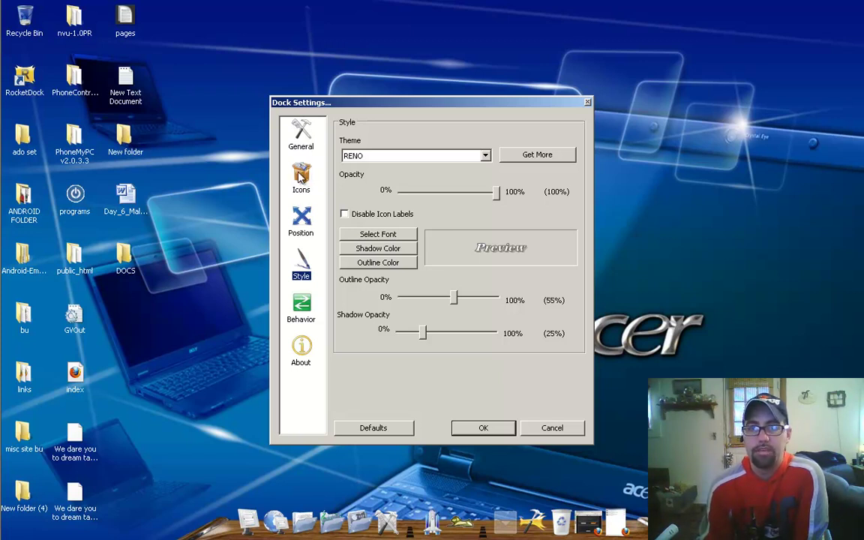
# Step: Change the dock theme from RENO to SAMURIZE on the Style page and apply it
pyautogui.click(300, 176)
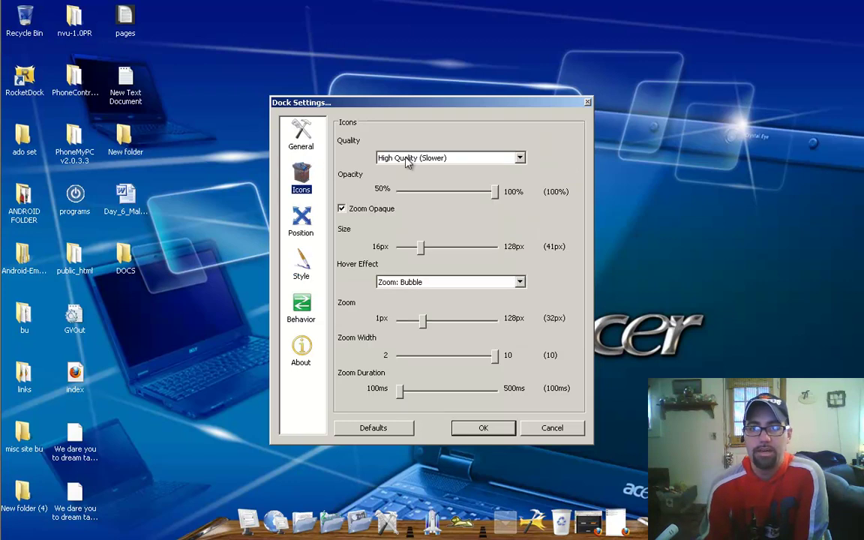
pyautogui.click(304, 218)
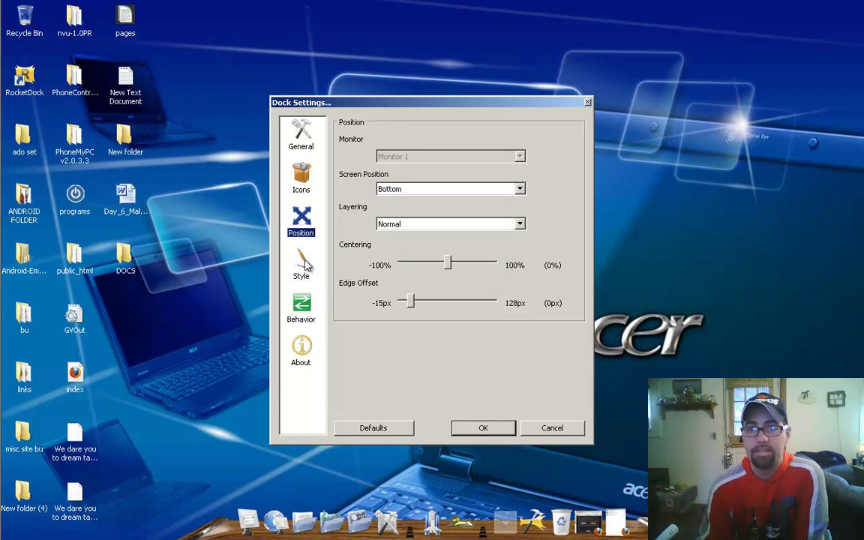
pyautogui.click(301, 272)
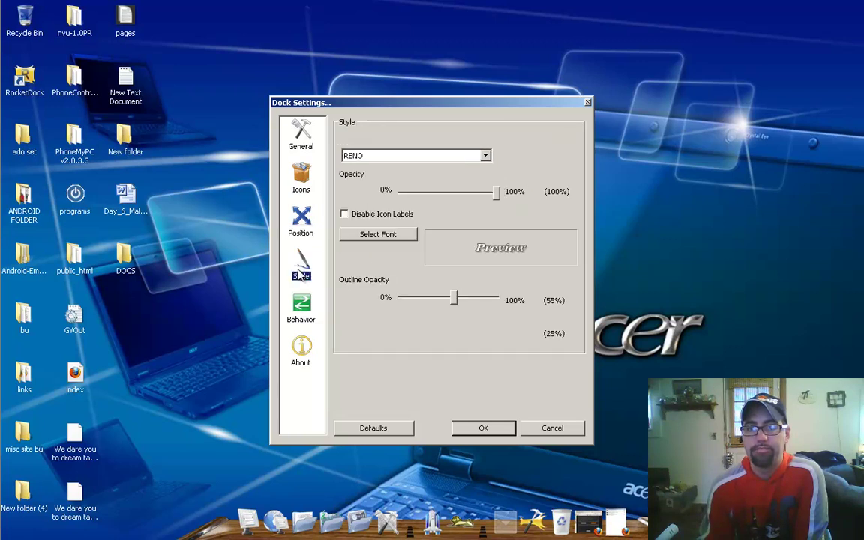
pyautogui.click(456, 156)
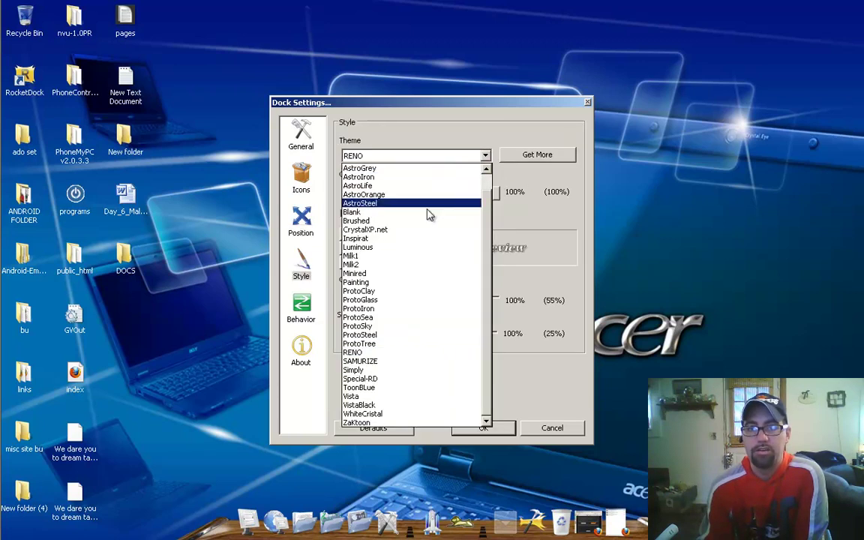
pyautogui.click(364, 360)
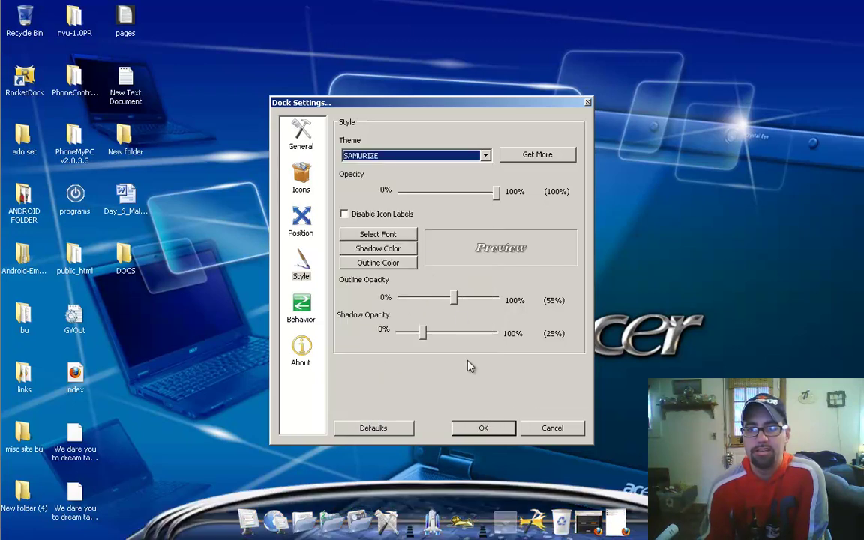
pyautogui.click(485, 428)
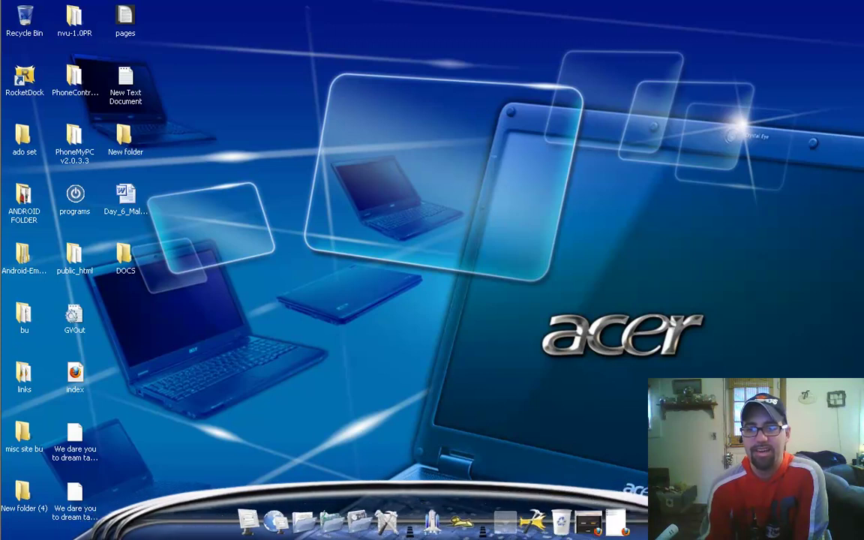
# Step: Open Personalization's Desktop Background page and deselect all wallpaper pictures
pyautogui.rightClick(542, 371)
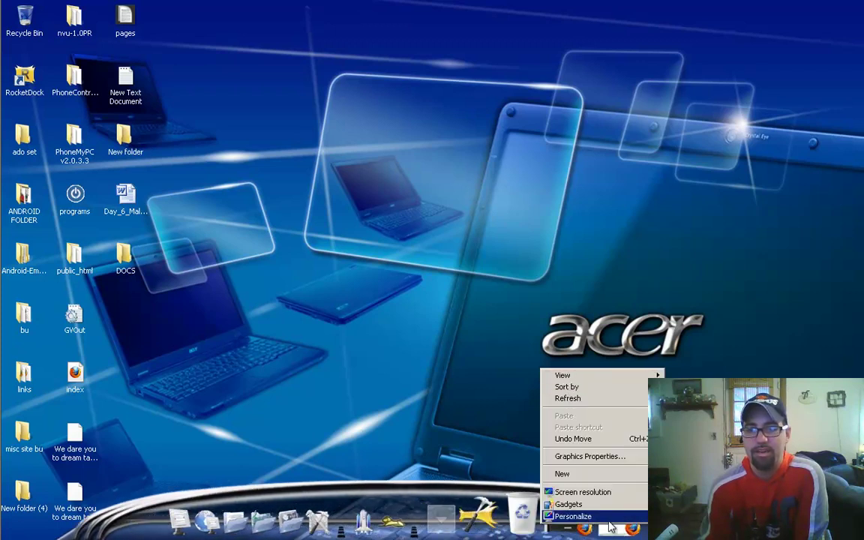
pyautogui.click(608, 517)
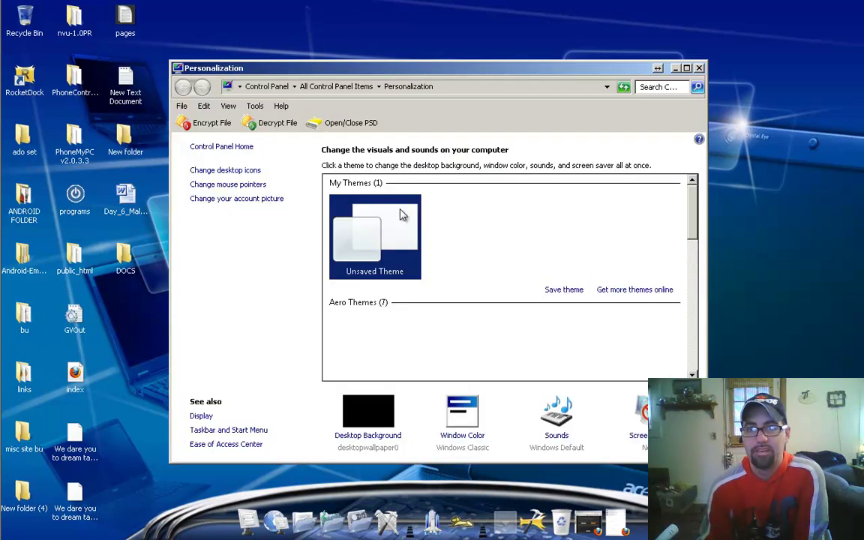
pyautogui.click(371, 417)
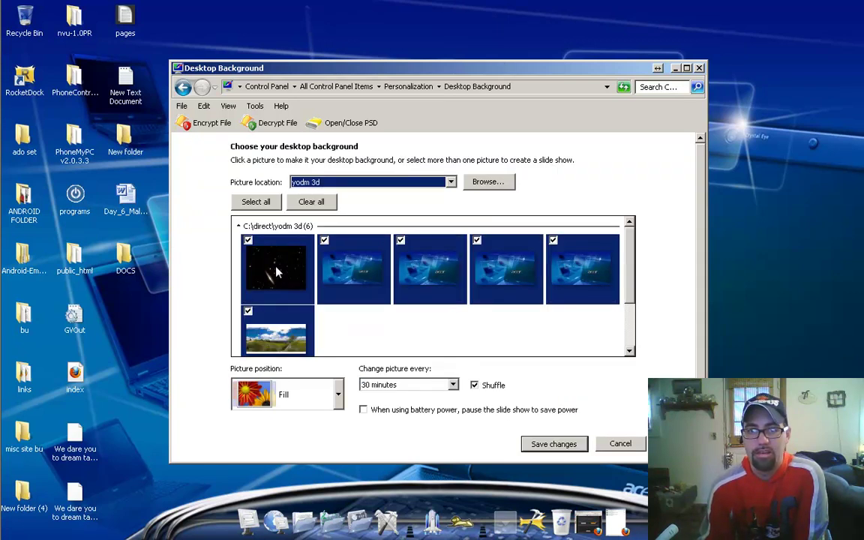
pyautogui.click(310, 202)
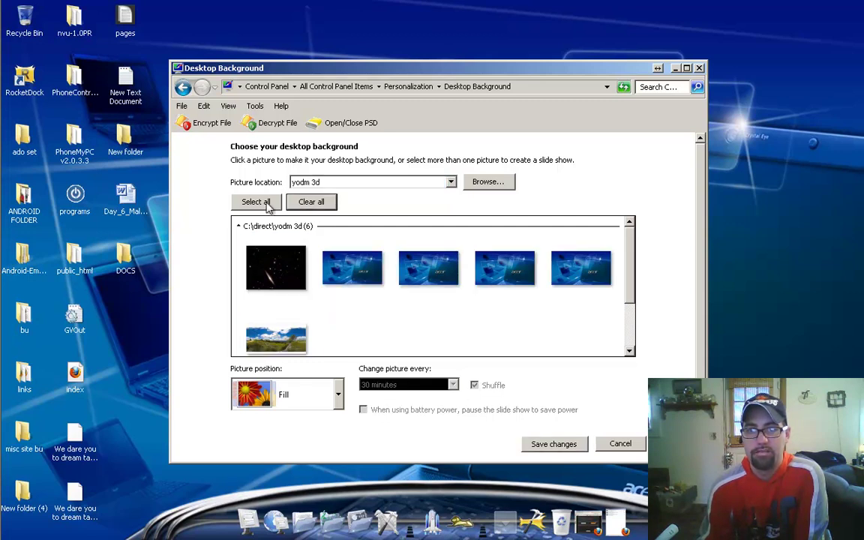
pyautogui.scroll(-1, 330, 360)
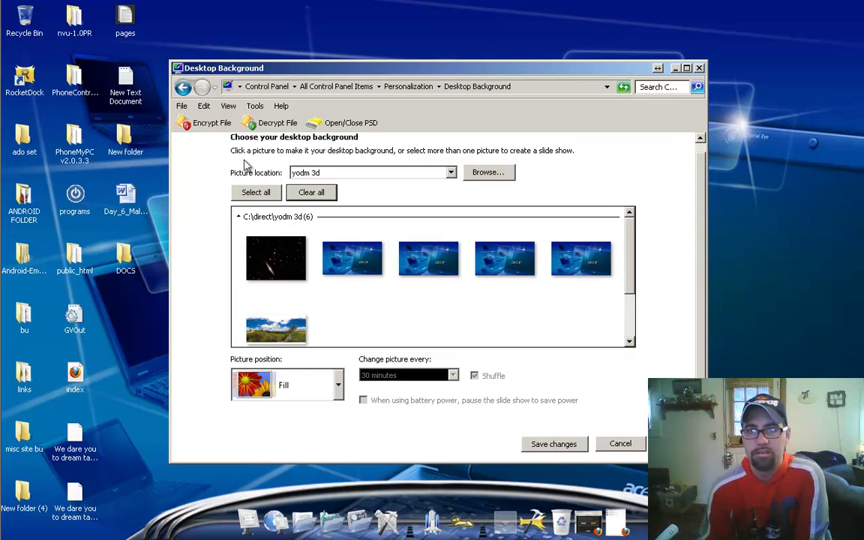
pyautogui.click(183, 87)
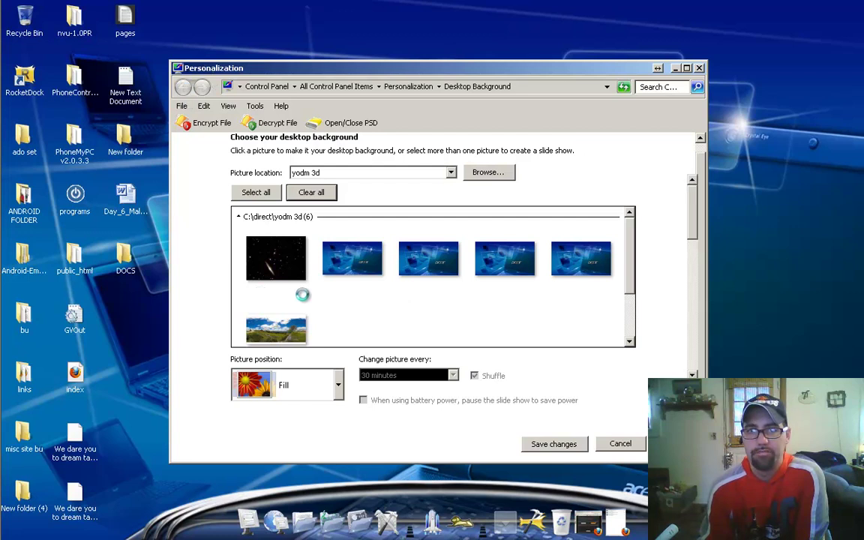
pyautogui.scroll(-10, 293, 300)
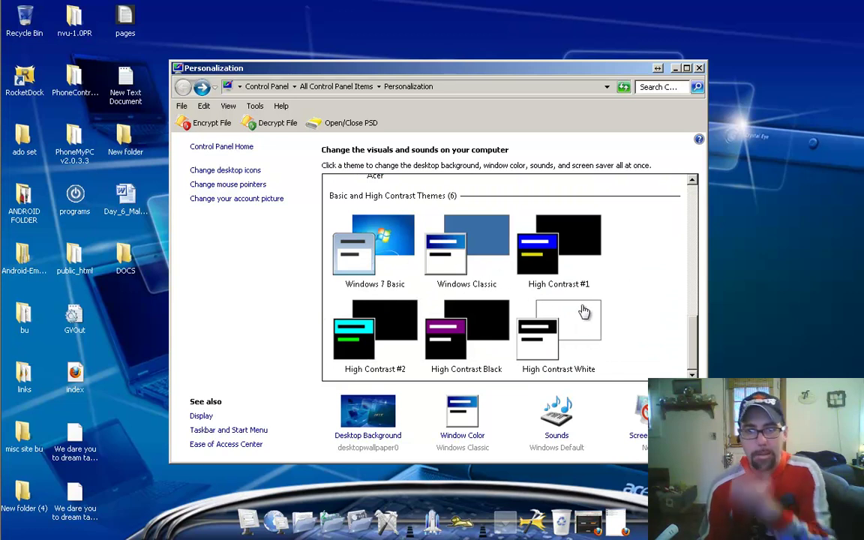
# Step: Set the background to the black Solid Colors swatch, save, and close Personalization
pyautogui.click(369, 435)
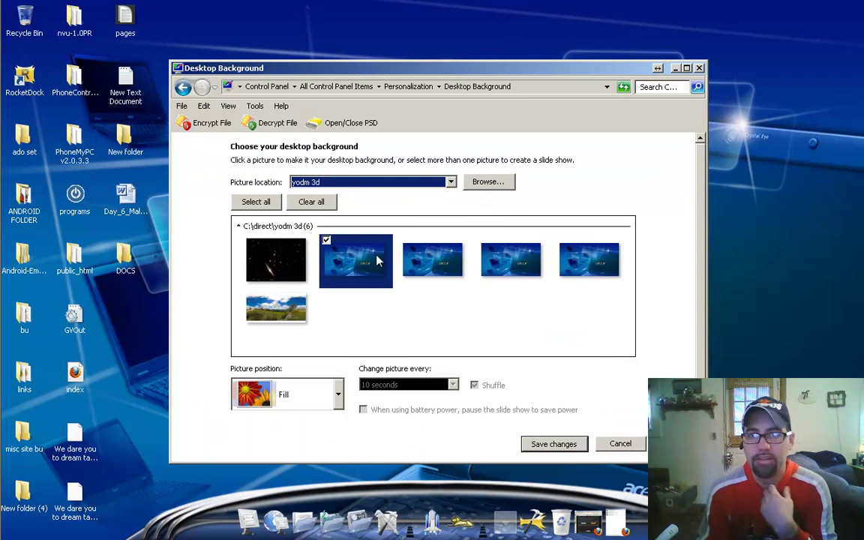
pyautogui.click(451, 182)
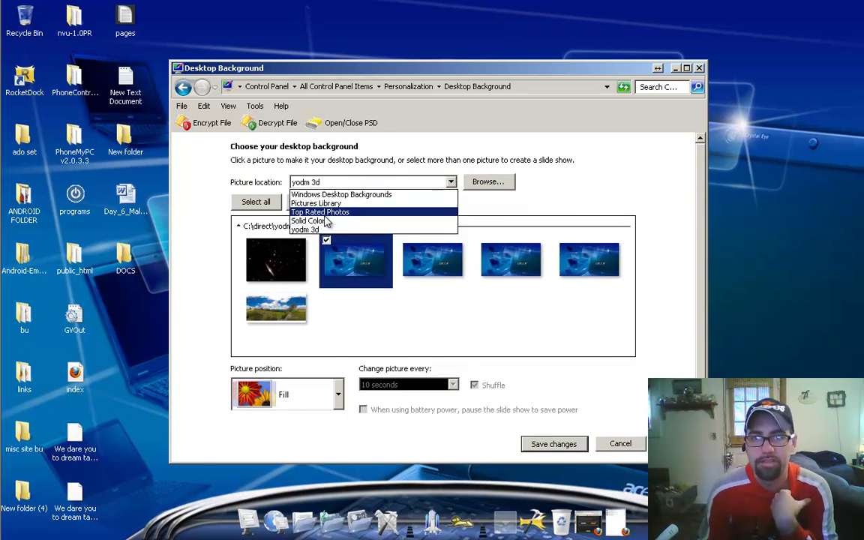
pyautogui.click(325, 221)
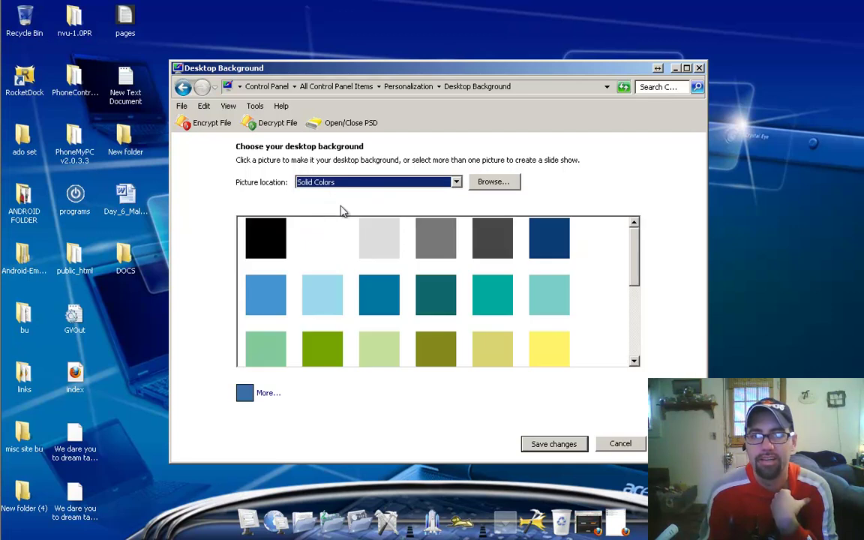
pyautogui.click(259, 240)
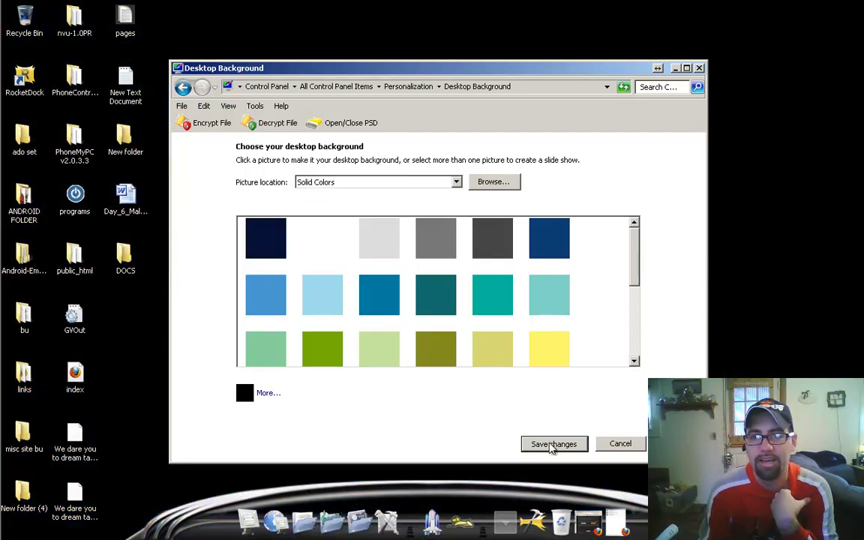
pyautogui.click(552, 444)
pyautogui.click(698, 68)
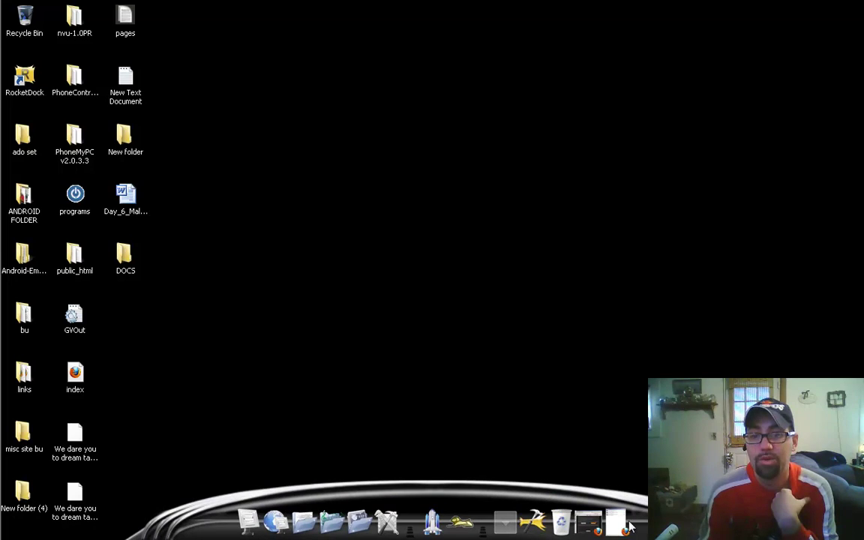
# Step: Drag the Icons page size slider from 41px to 30px and apply
pyautogui.click(526, 513)
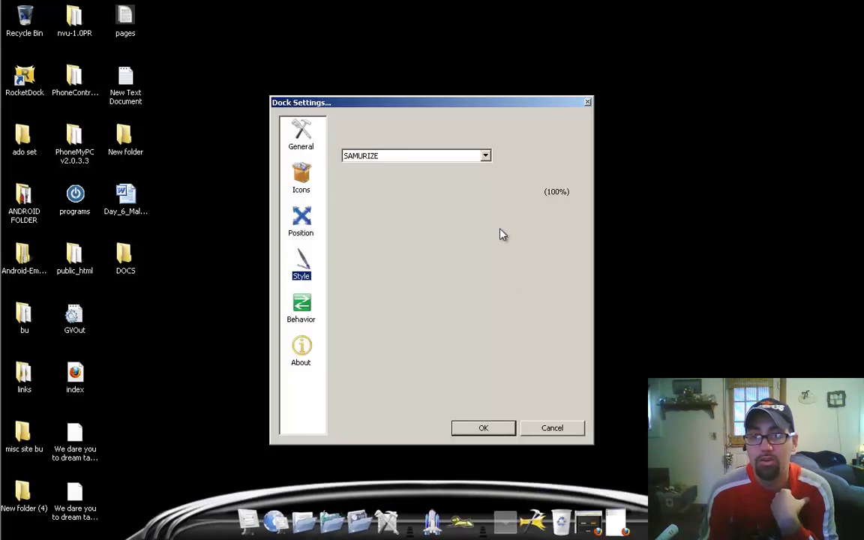
pyautogui.click(312, 178)
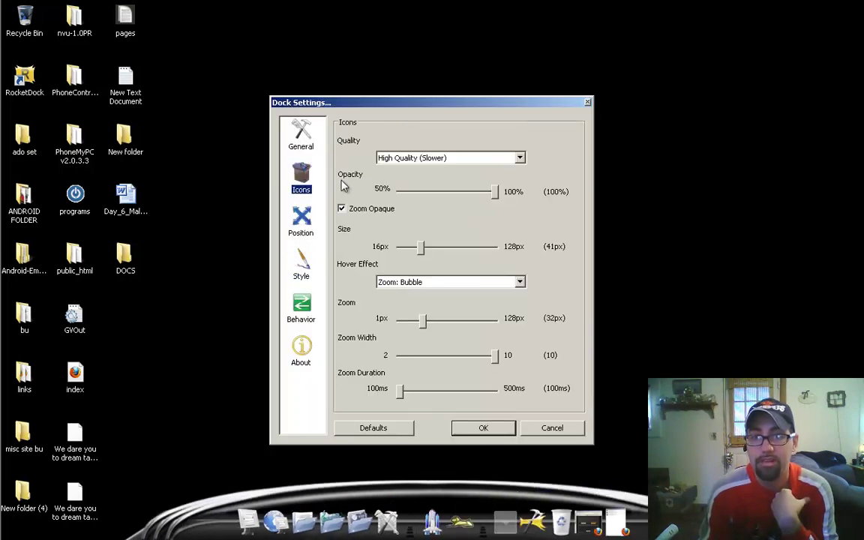
pyautogui.moveTo(423, 249); pyautogui.dragTo(413, 252)
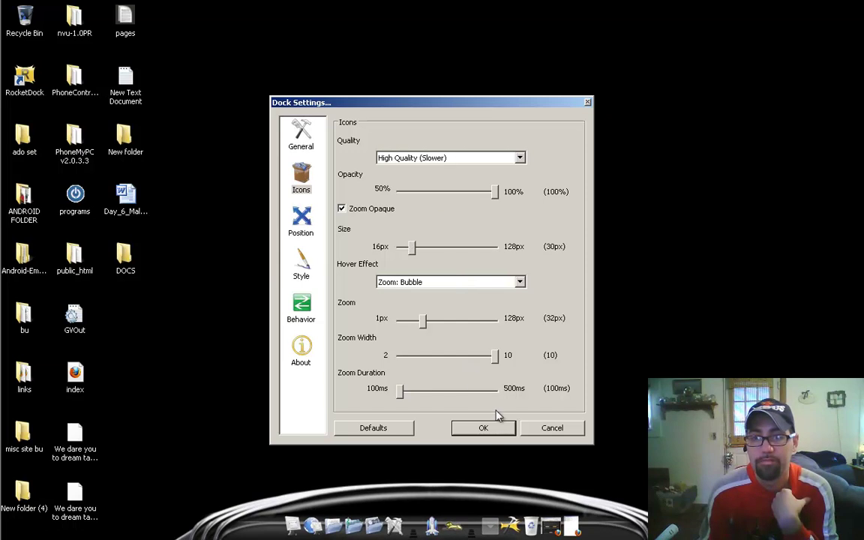
pyautogui.click(503, 427)
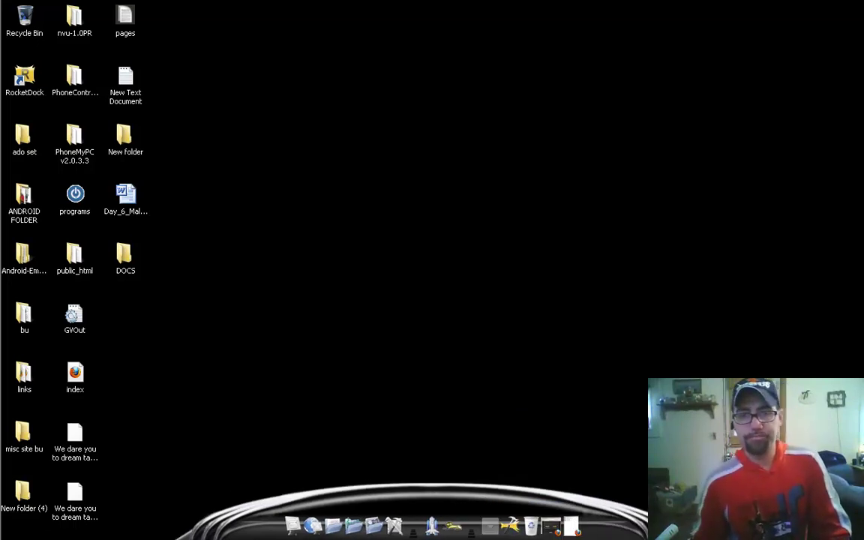
# Step: Maximize Firefox and enter jnmpcexpert.com in place of about:home in the address bar
pyautogui.moveTo(1, 113)
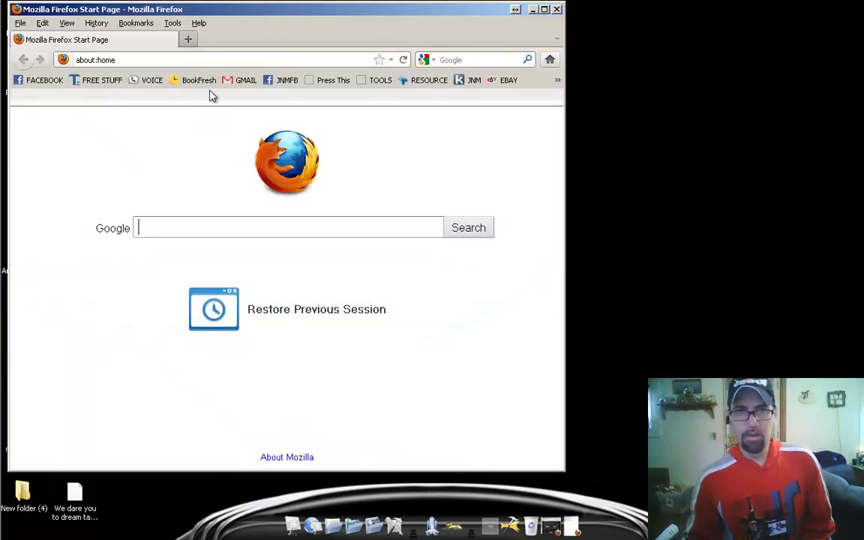
pyautogui.doubleClick(248, 15)
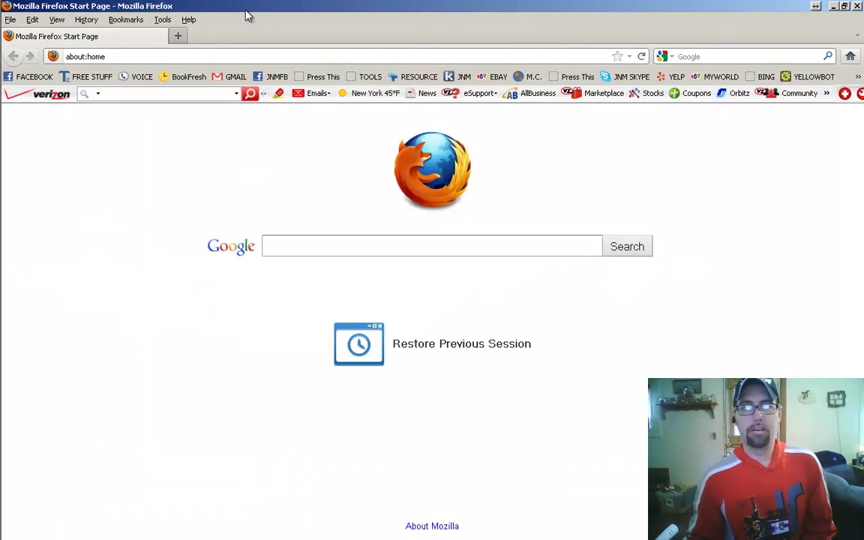
pyautogui.click(253, 59)
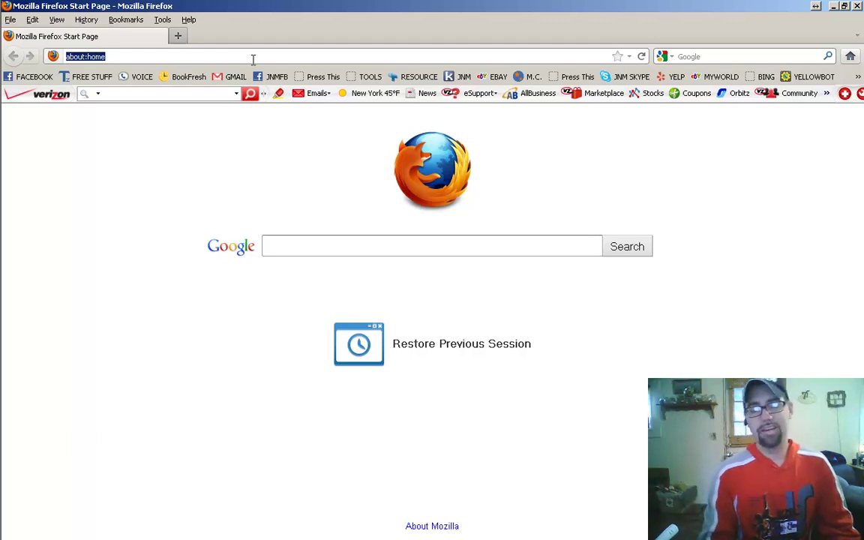
pyautogui.write('j')
pyautogui.press('BackSpace')
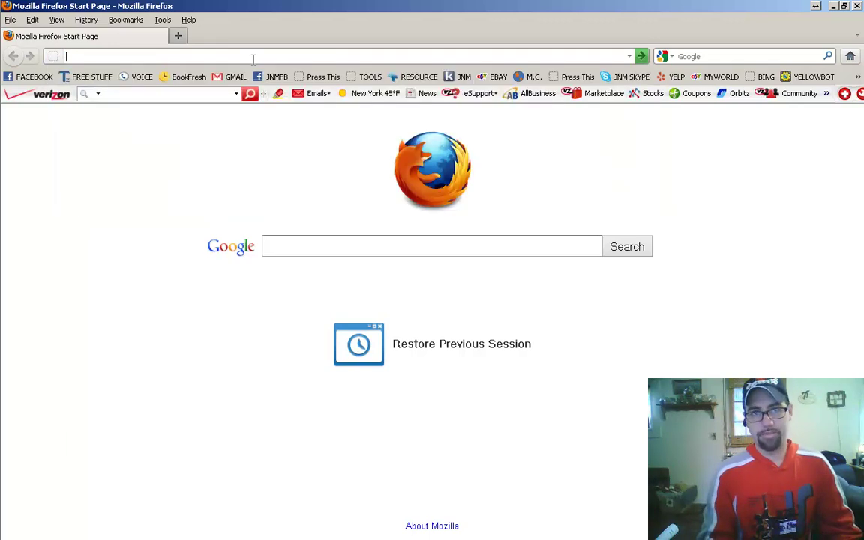
pyautogui.write('jnm')
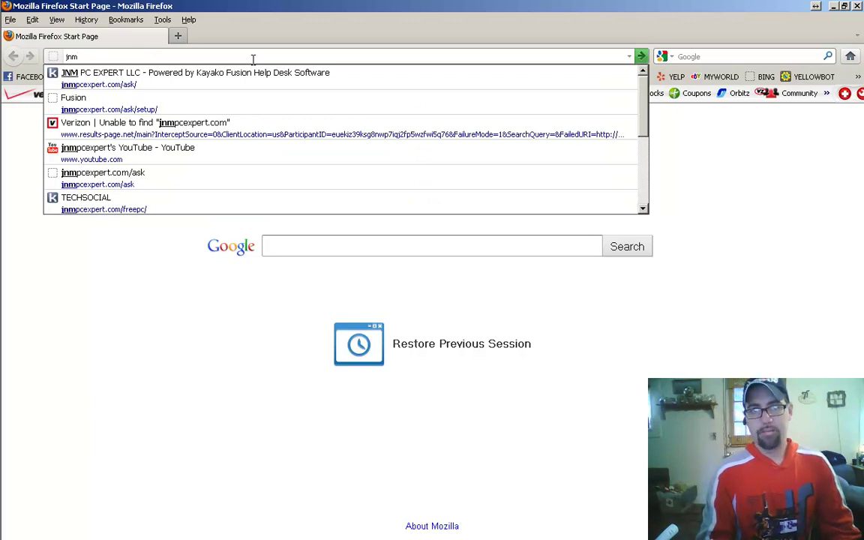
pyautogui.write('pcexpert.com')
# Step: Load jnmpcexpert.com and scroll through the JNM PC EXPERT homepage
pyautogui.press('Return')
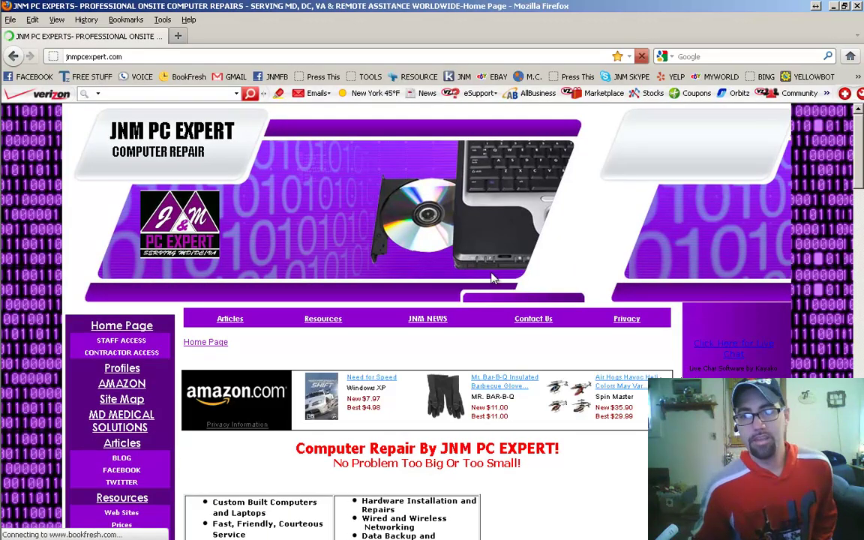
pyautogui.scroll(-2, 450, 247)
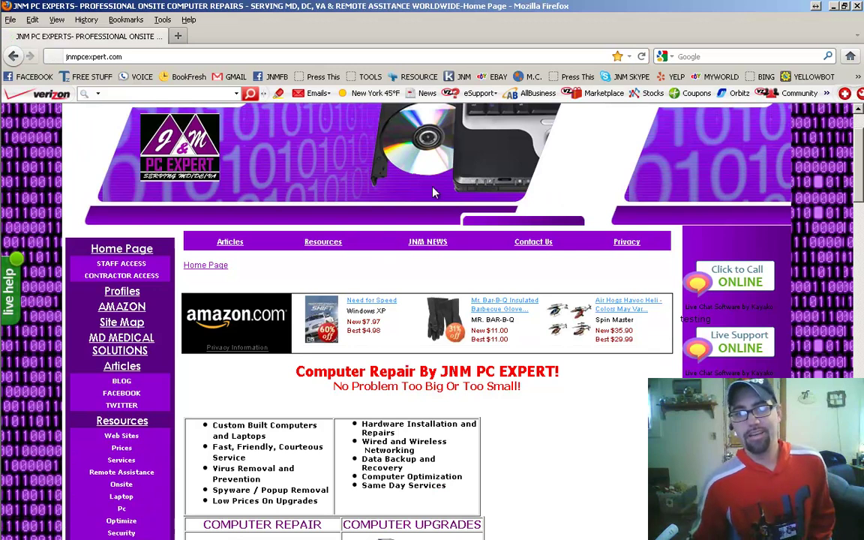
pyautogui.scroll(-2, 424, 248)
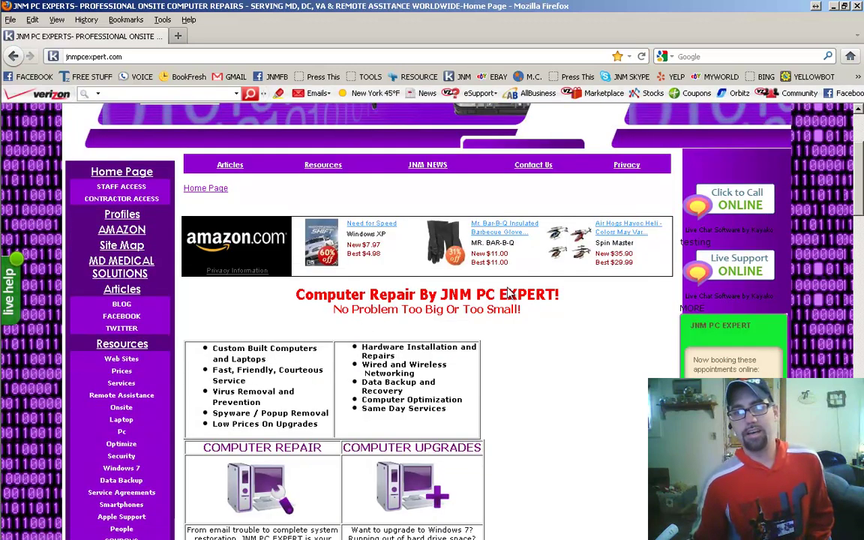
pyautogui.scroll(-2, 510, 293)
pyautogui.scroll(4, 379, 210)
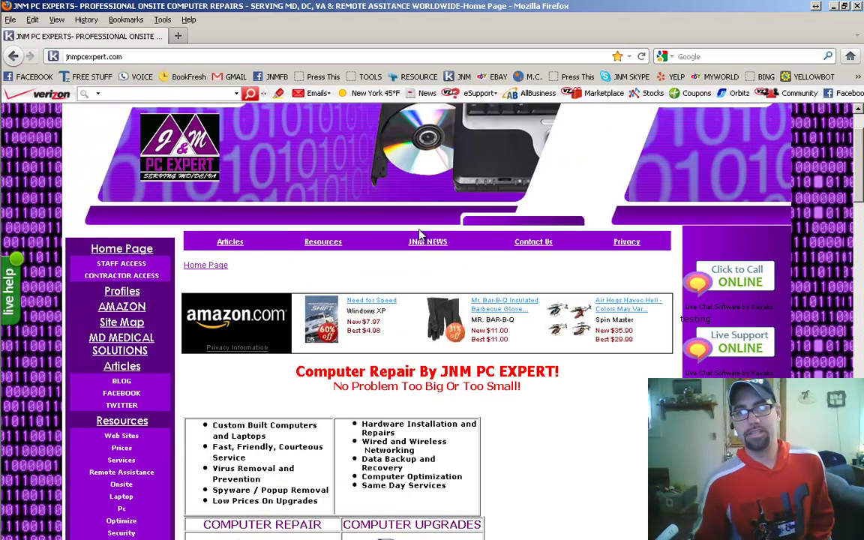
pyautogui.scroll(-2, 385, 241)
pyautogui.scroll(-15, 425, 269)
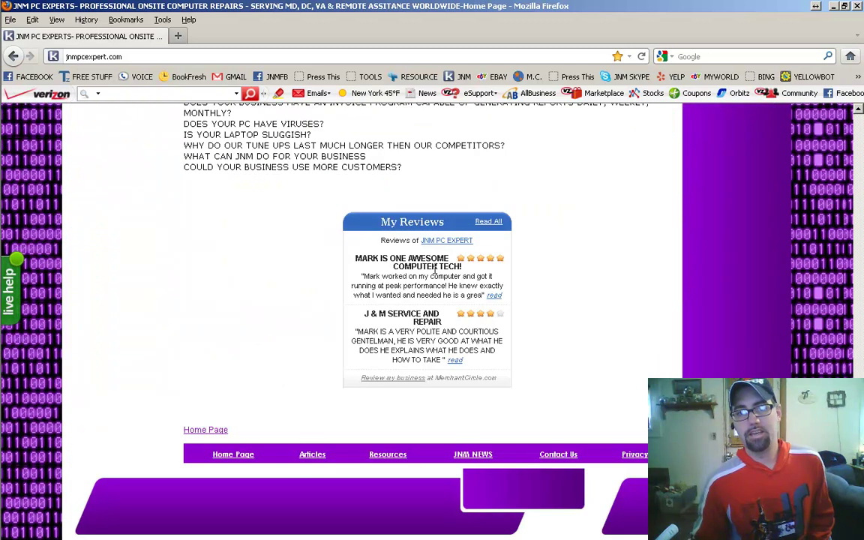
pyautogui.scroll(15, 363, 397)
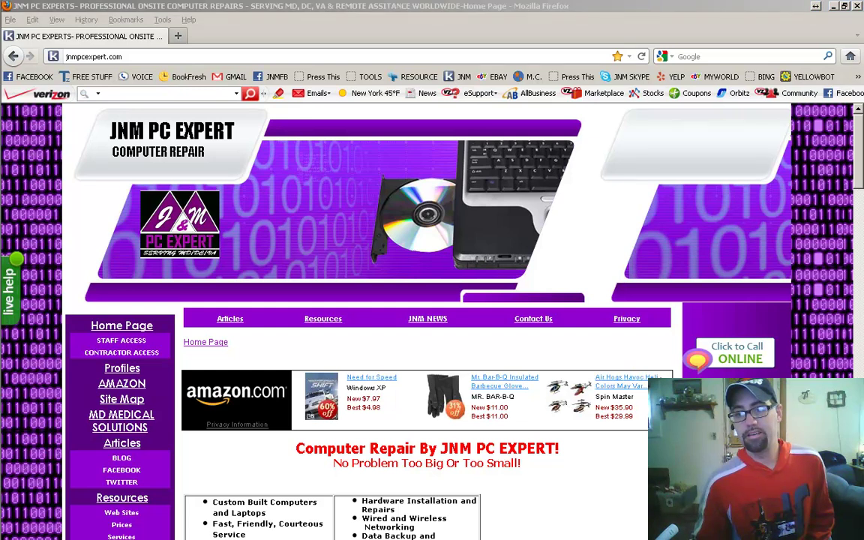
# Step: Bring up the Kayako Desktop live chat console from the dock
pyautogui.moveTo(2, 458)
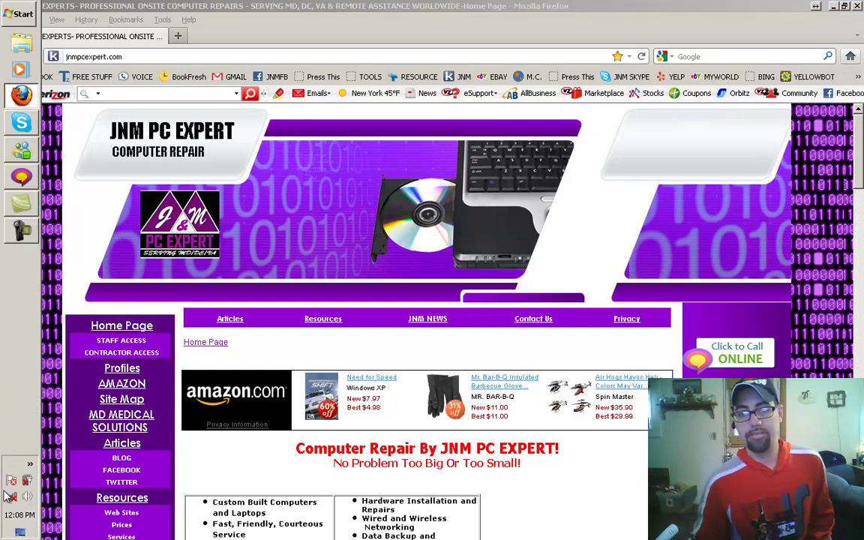
pyautogui.click(21, 177)
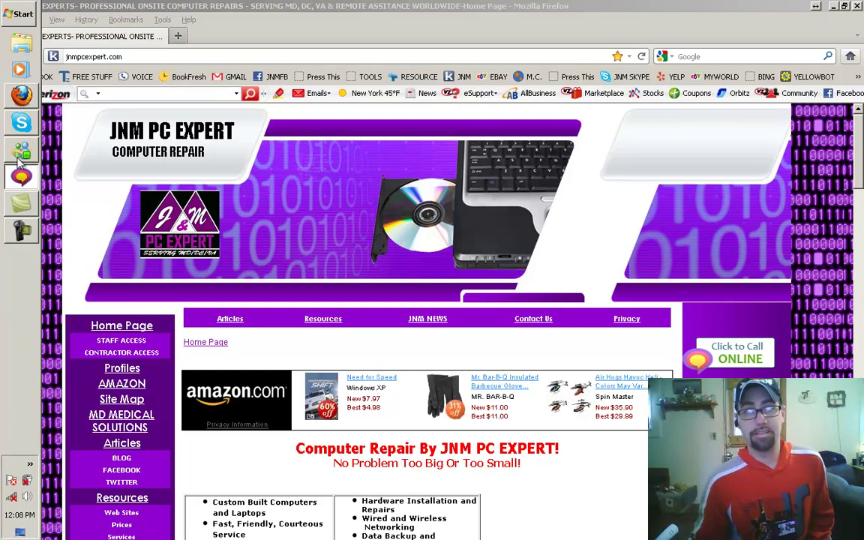
pyautogui.click(22, 178)
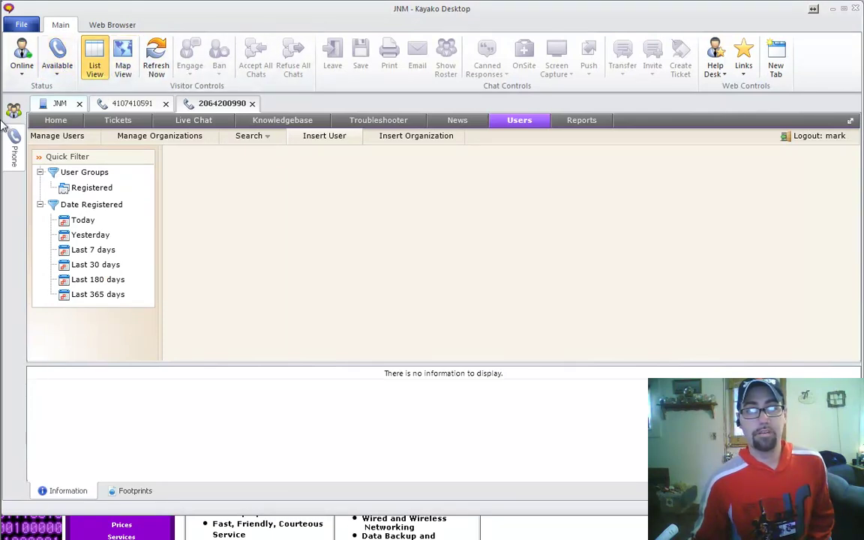
pyautogui.moveTo(13, 120)
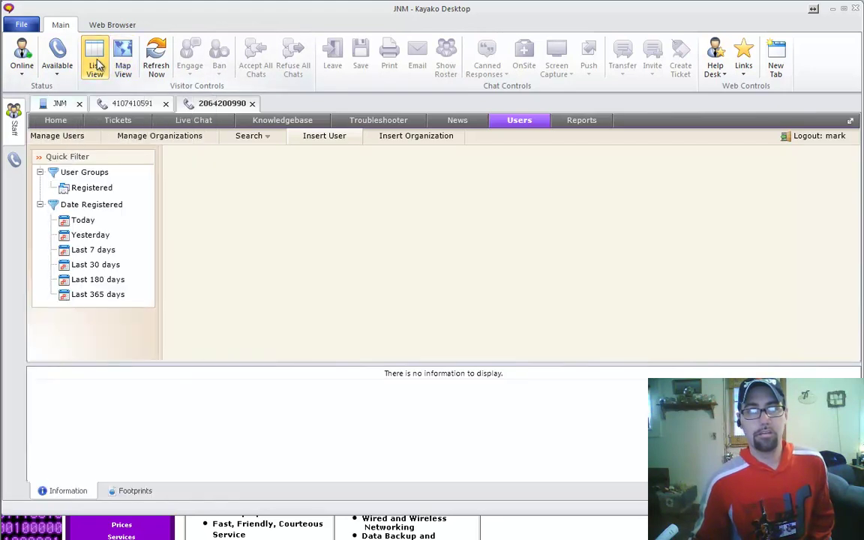
pyautogui.click(93, 107)
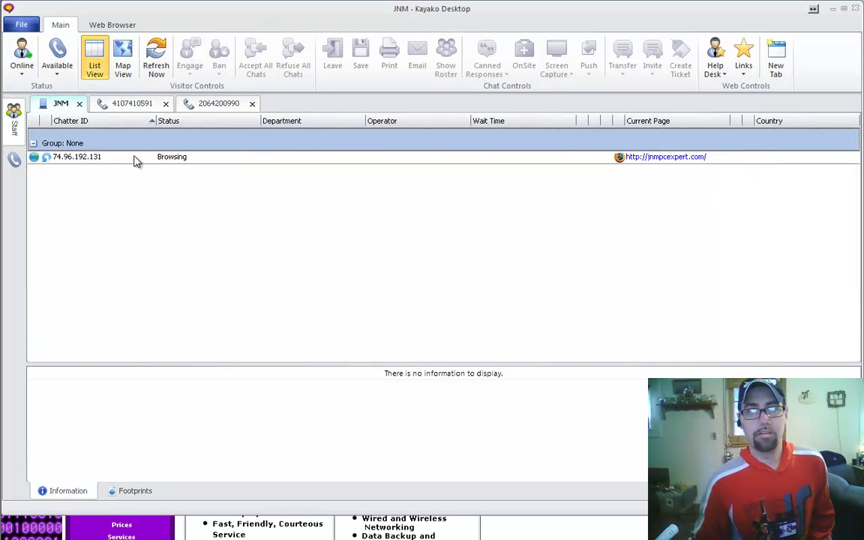
pyautogui.click(134, 159)
pyautogui.rightClick(134, 159)
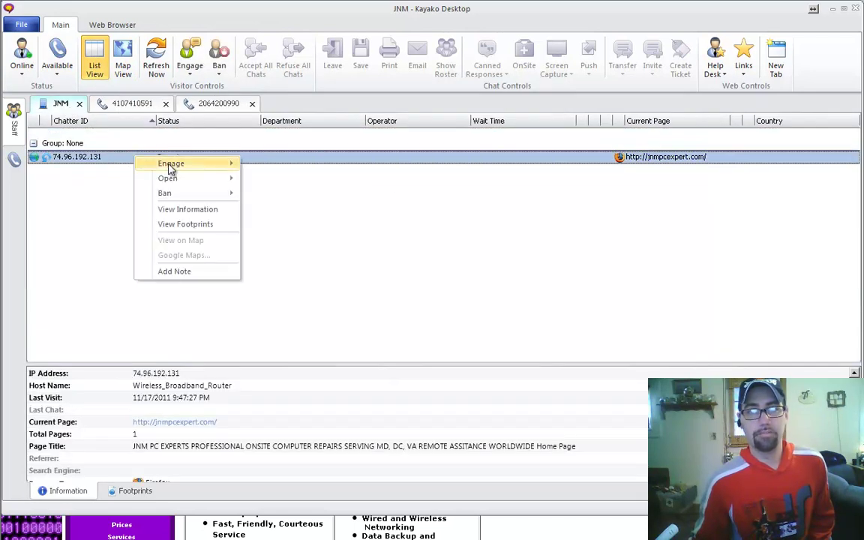
pyautogui.moveTo(188, 164)
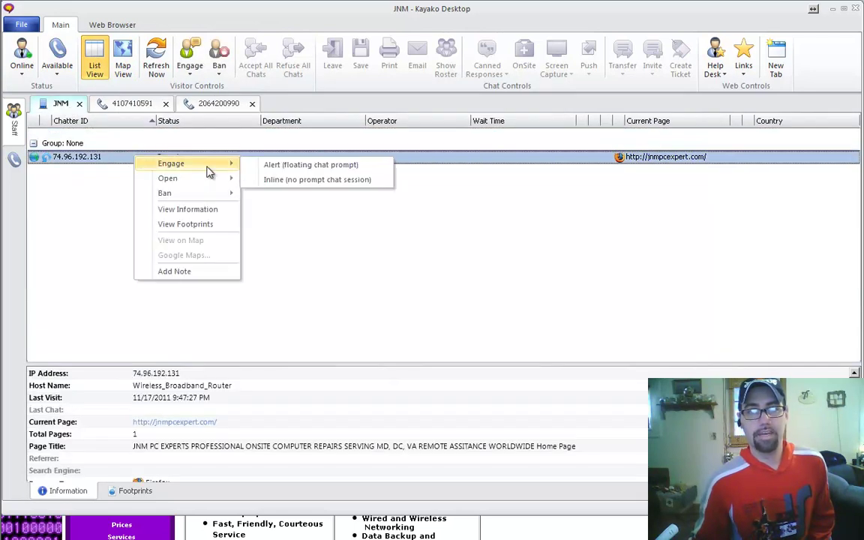
pyautogui.click(294, 170)
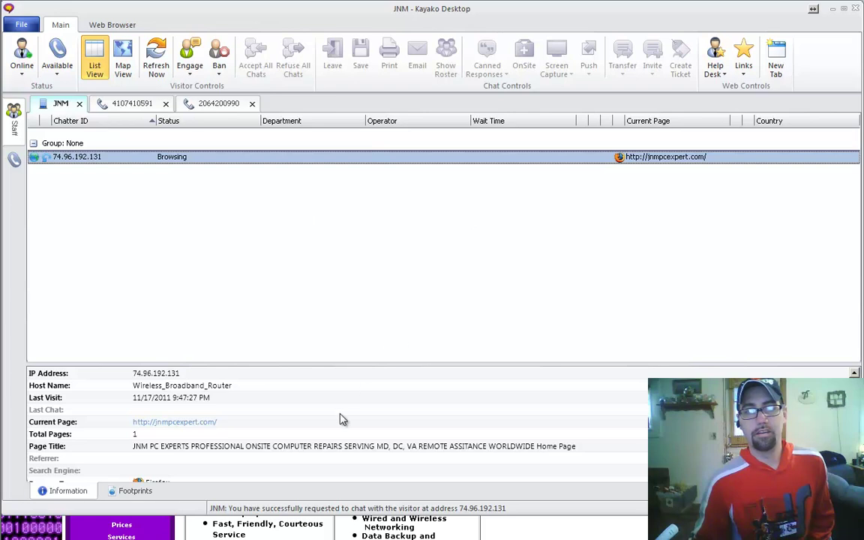
pyautogui.moveTo(2, 383)
pyautogui.click(22, 95)
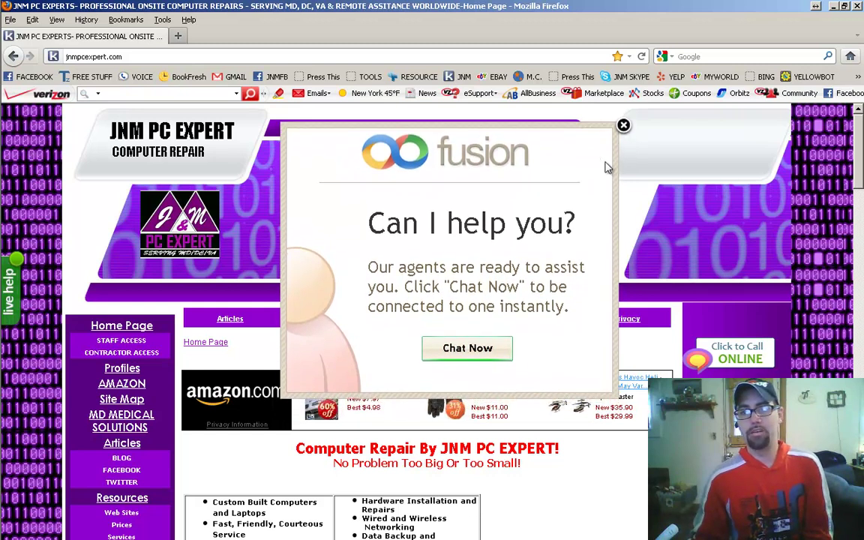
# Step: Close the fusion "Can I help you?" chat invitation
pyautogui.click(624, 117)
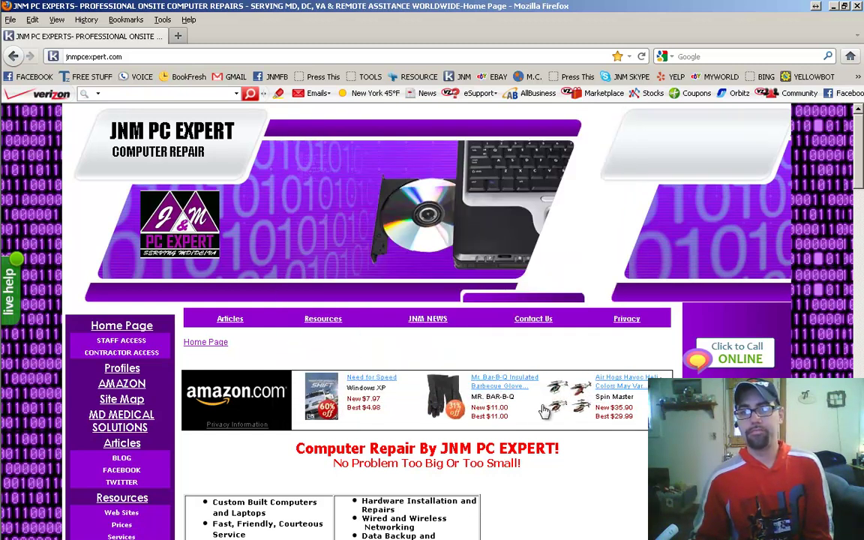
# Step: Open the Click to Call form, try an empty submit, then enter a phone number and test name
pyautogui.click(740, 352)
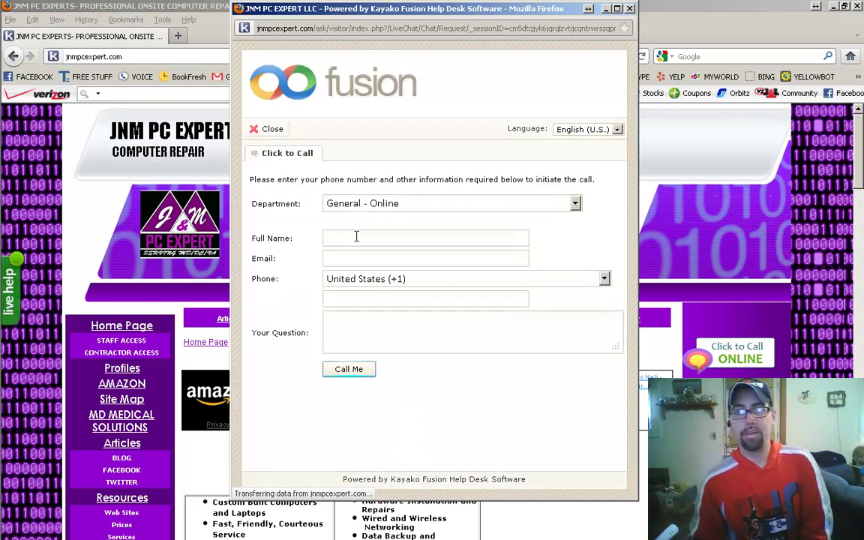
pyautogui.click(349, 369)
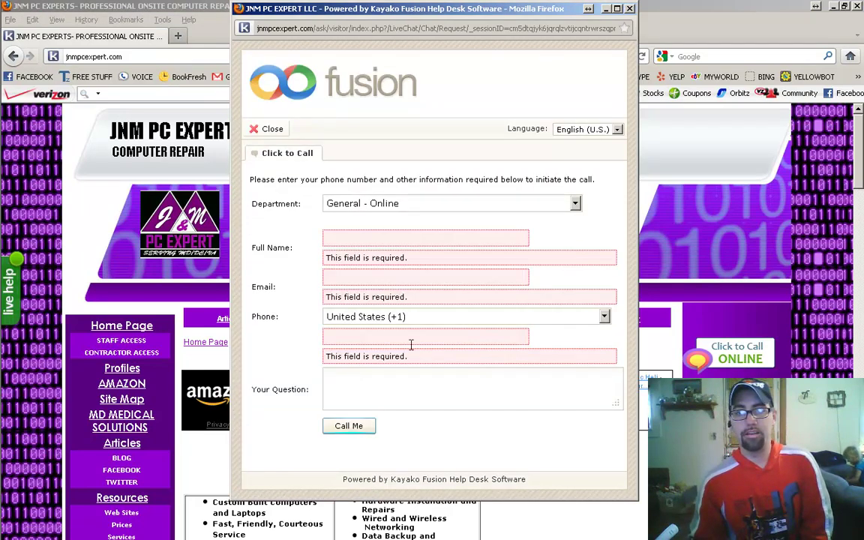
pyautogui.click(364, 336)
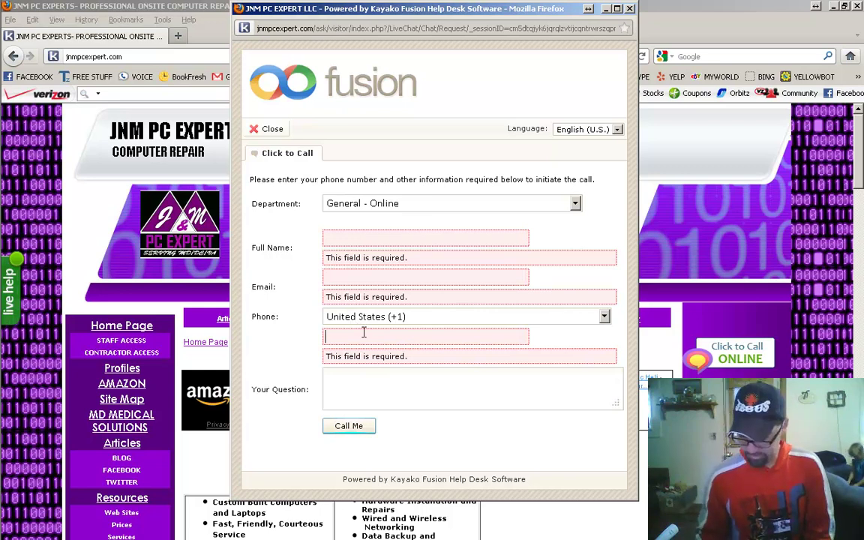
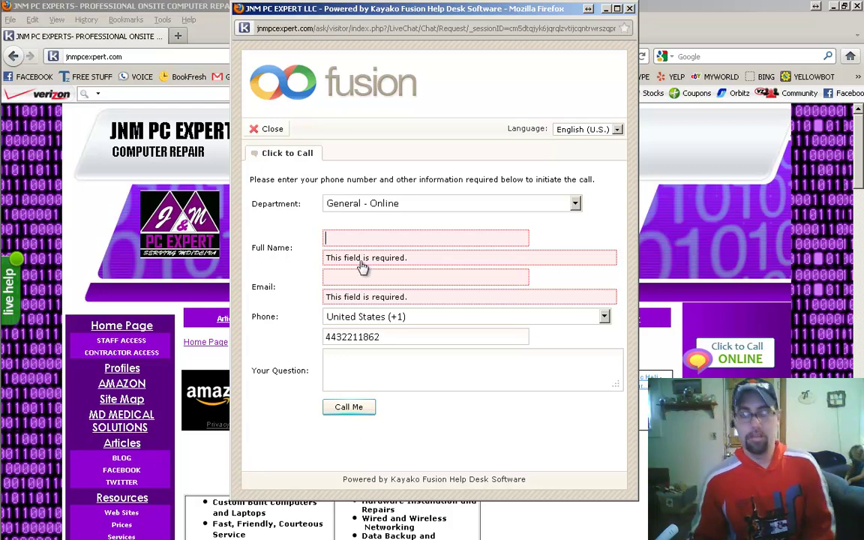
pyautogui.write('test')
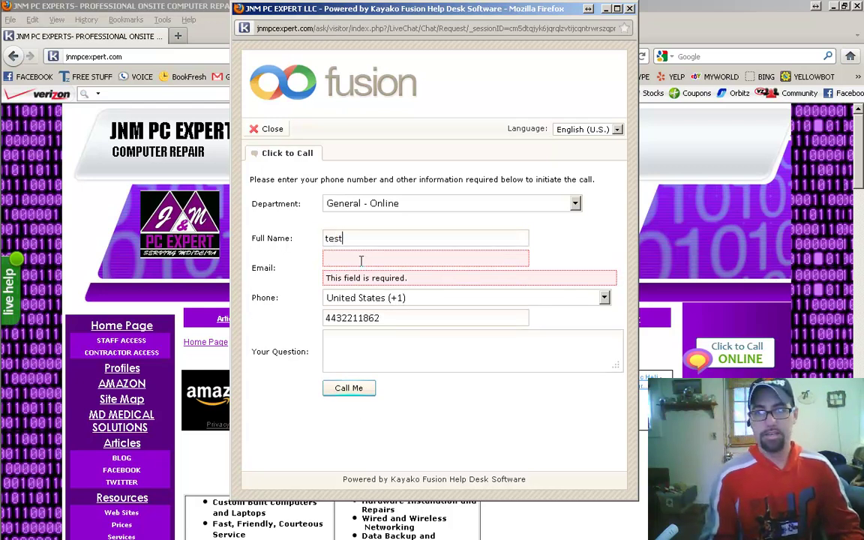
# Step: Enter the e-mail via its autocomplete suggestion, send the call request, and close the chat window
pyautogui.click(362, 260)
pyautogui.write('nonon')
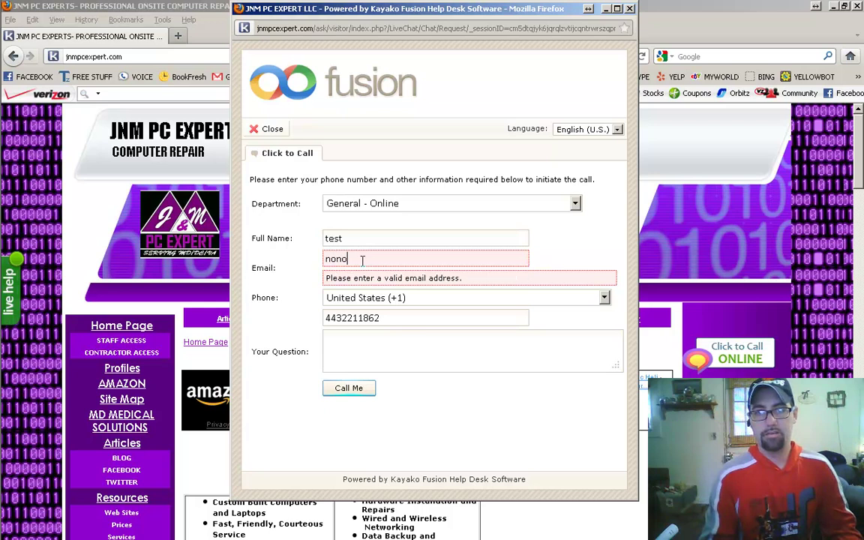
pyautogui.press('BackSpace')
pyautogui.write('one')
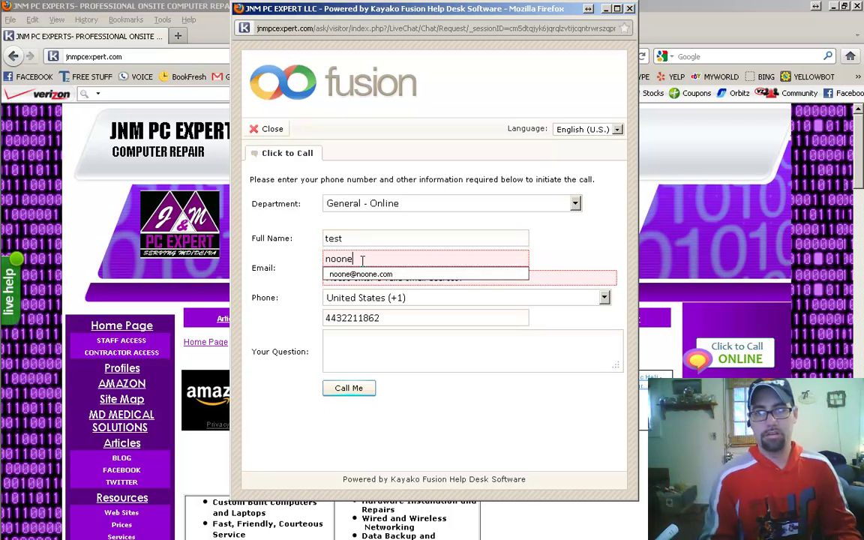
pyautogui.click(364, 274)
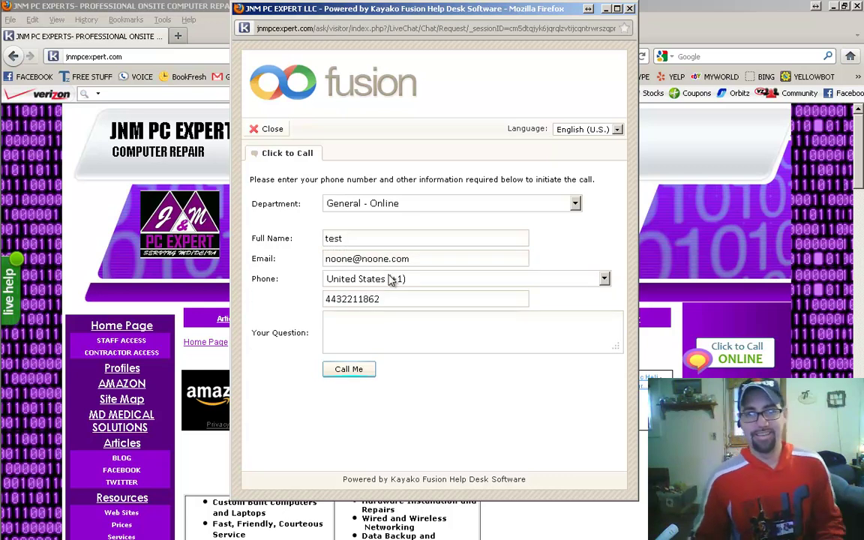
pyautogui.click(357, 372)
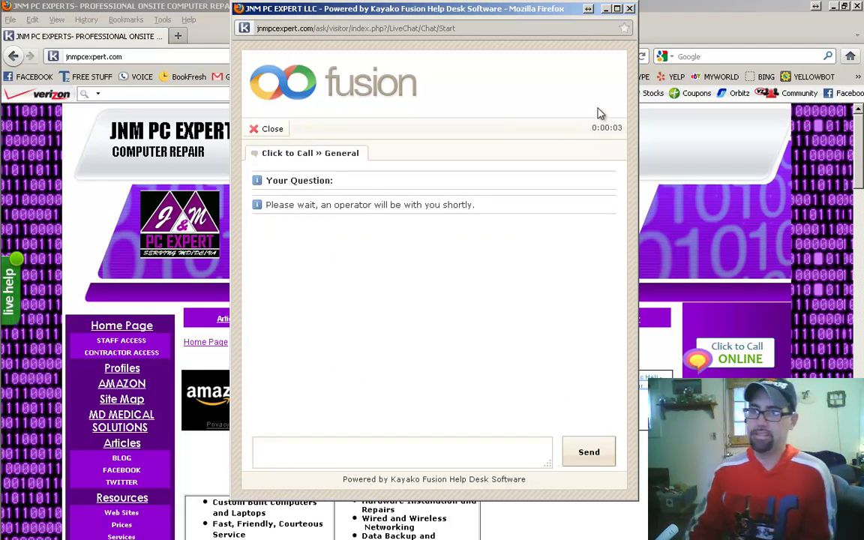
pyautogui.click(629, 9)
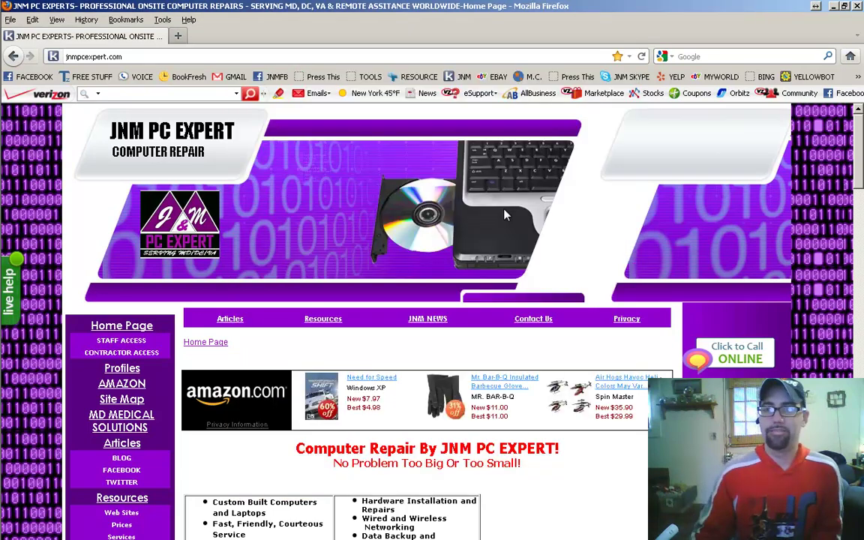
# Step: Scroll the homepage, check the pending chat from test in Kayako Desktop, then hide Kayako
pyautogui.scroll(-10, 606, 454)
pyautogui.scroll(10, 600, 435)
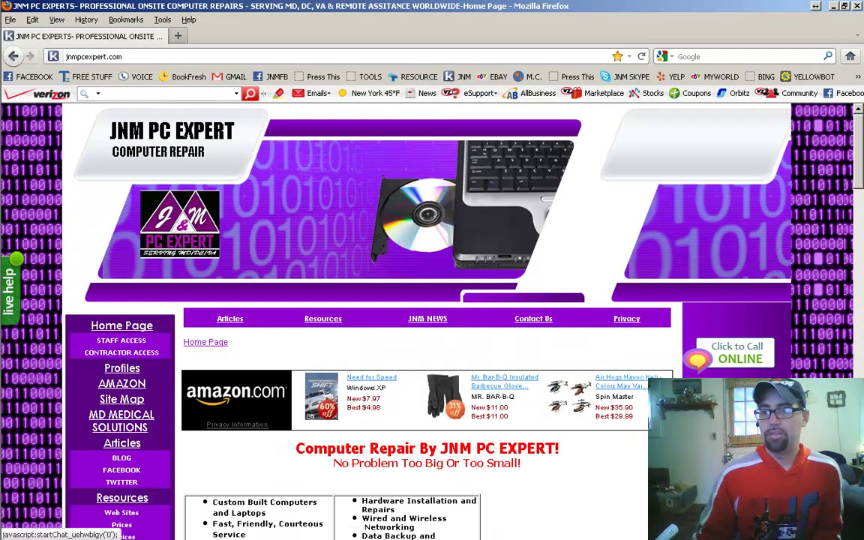
pyautogui.scroll(-5, 641, 412)
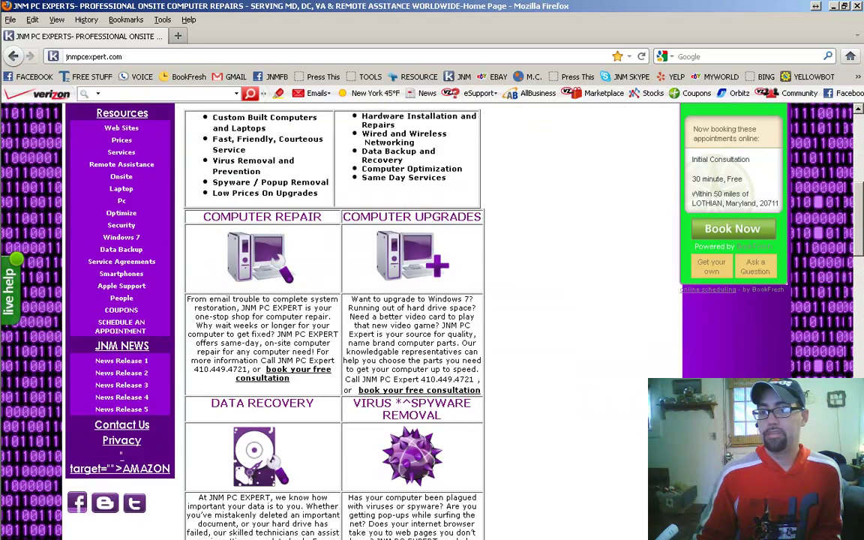
pyautogui.scroll(6, 642, 413)
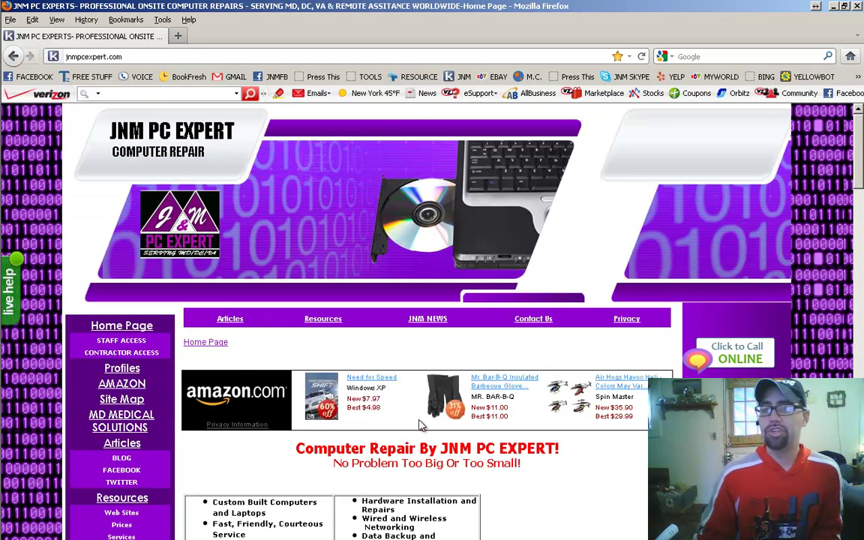
pyautogui.scroll(-2, 360, 432)
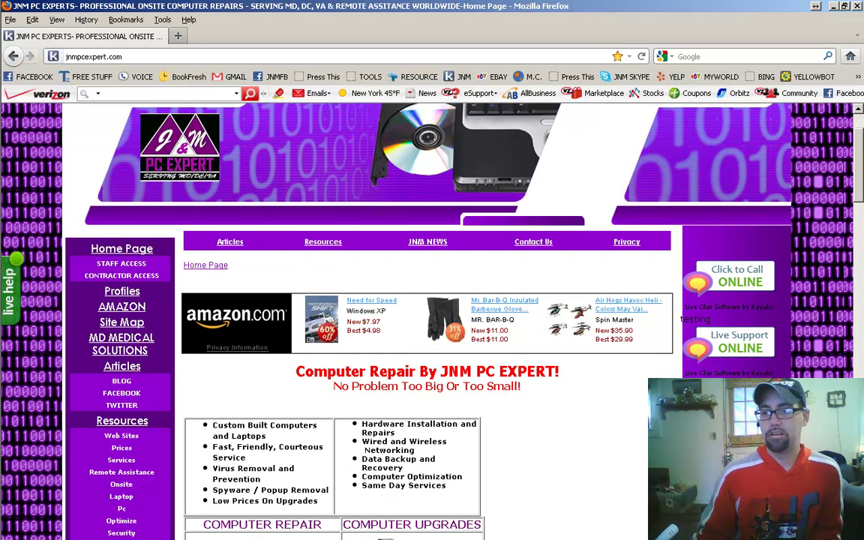
pyautogui.click(706, 525)
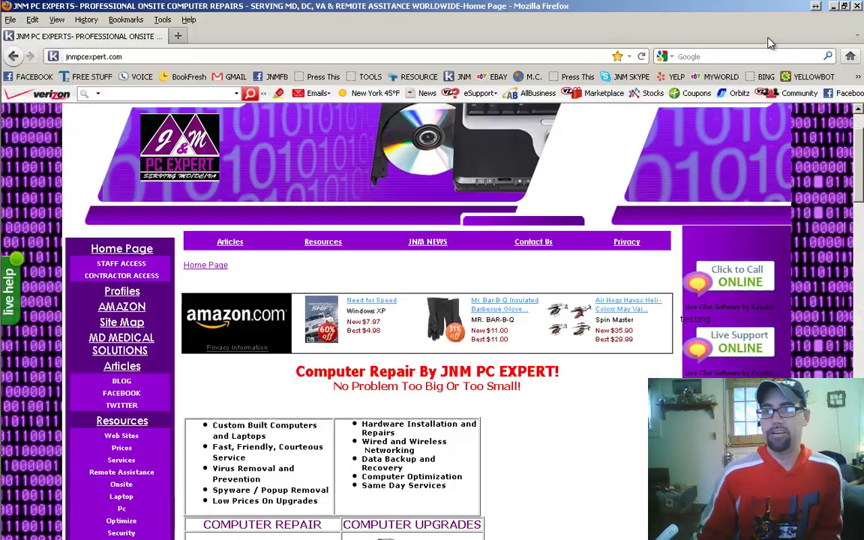
pyautogui.click(855, 8)
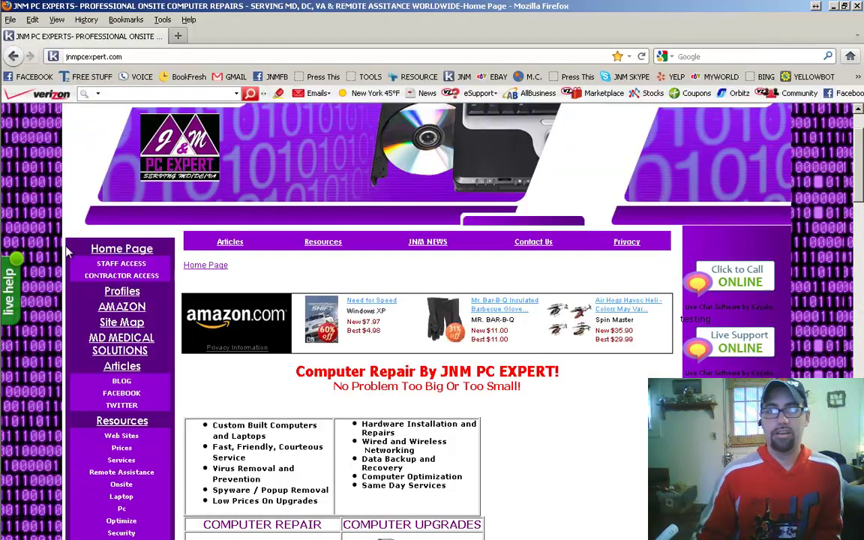
# Step: Preview the live help form, load jnmpcexpert.com/ask, then close Firefox to reveal the desktop
pyautogui.click(10, 289)
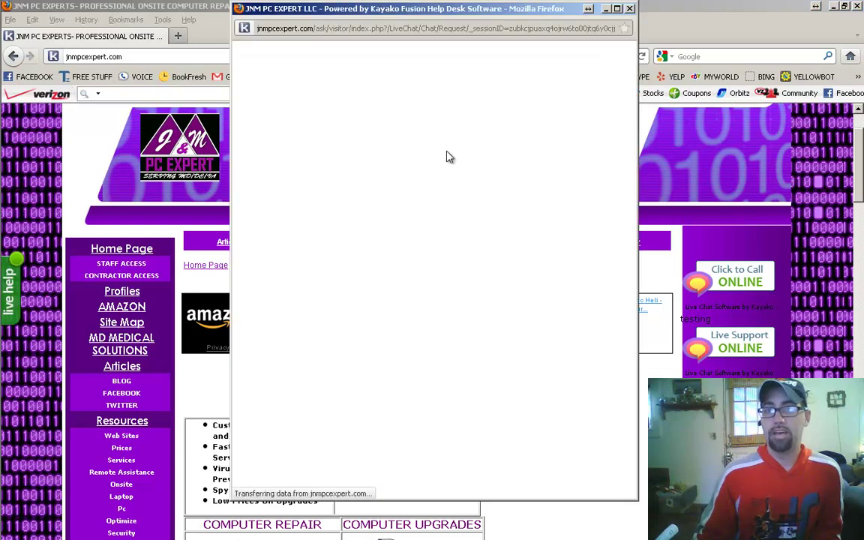
pyautogui.click(630, 9)
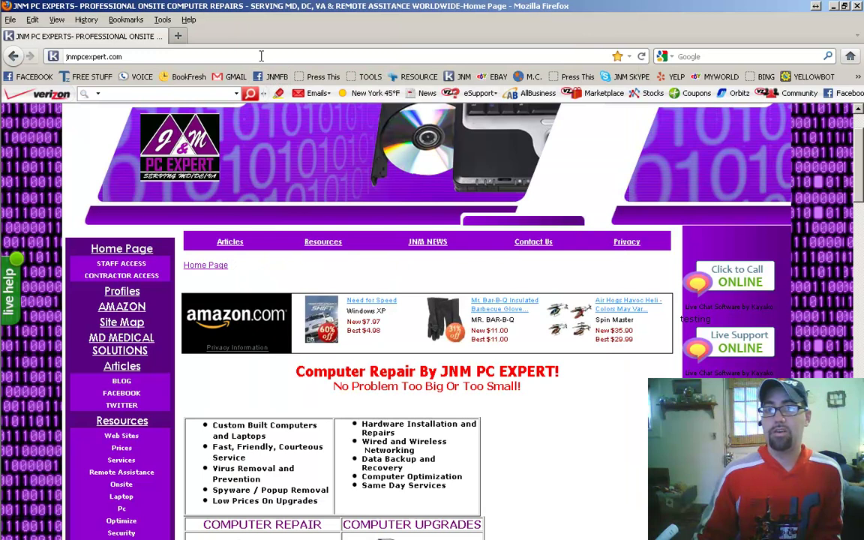
pyautogui.click(261, 56)
pyautogui.click(261, 56)
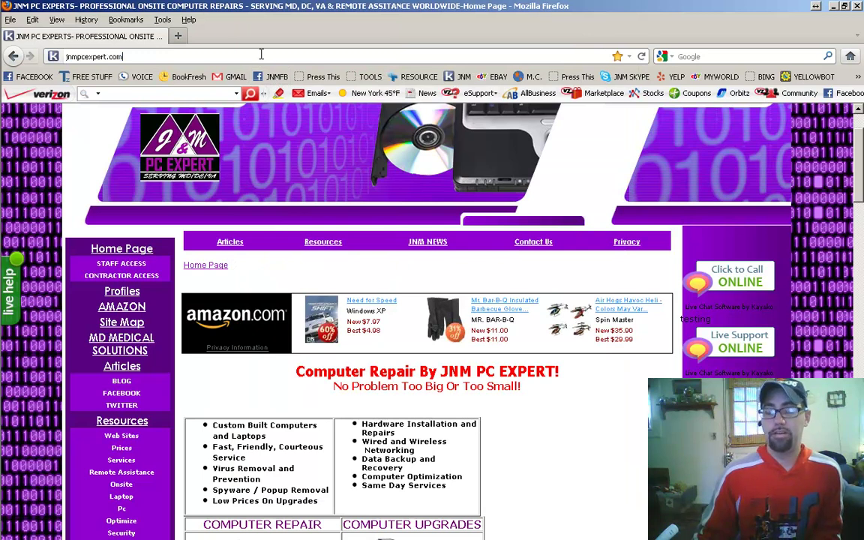
pyautogui.write('/')
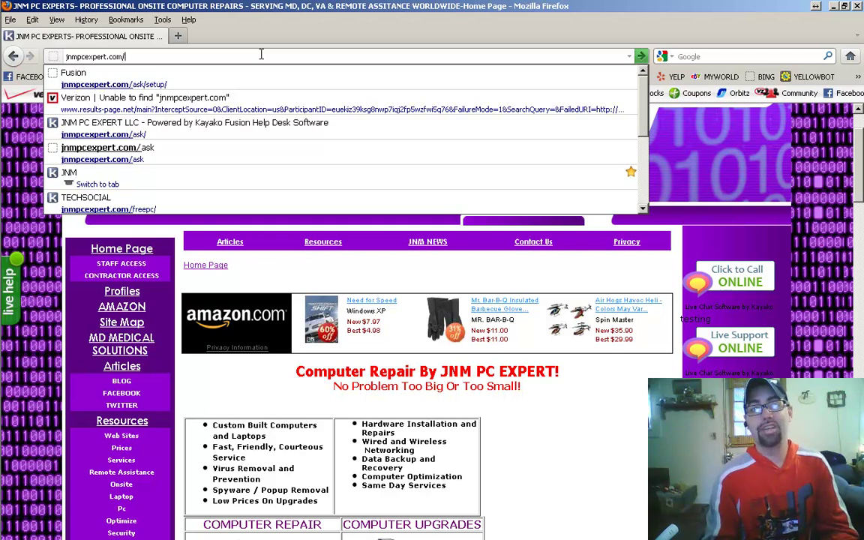
pyautogui.write('ask')
pyautogui.press('Return')
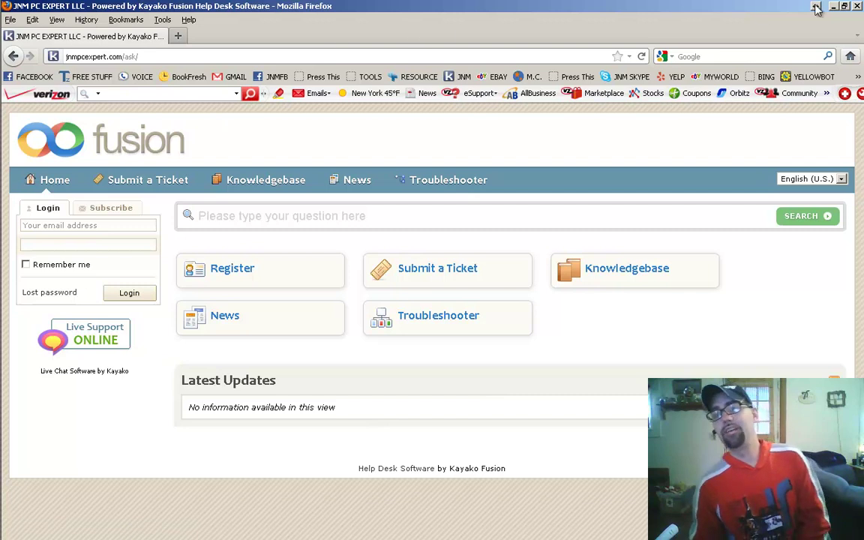
pyautogui.click(859, 7)
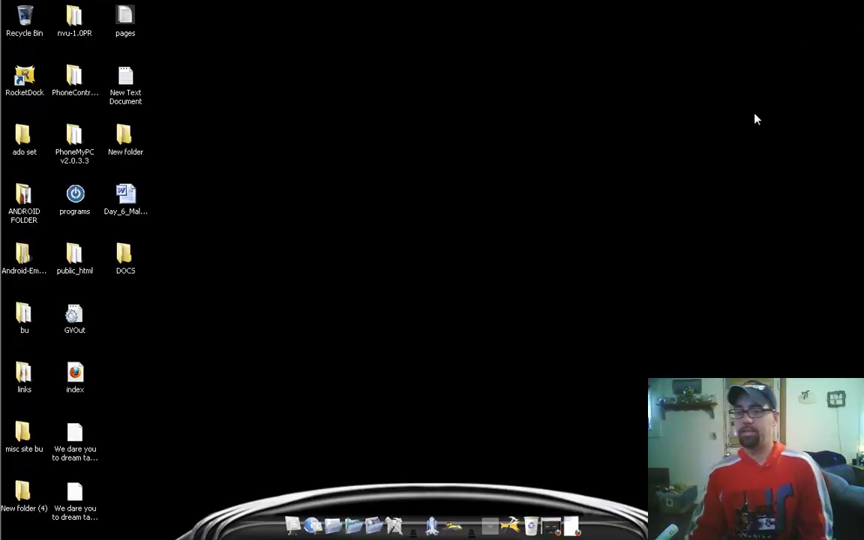